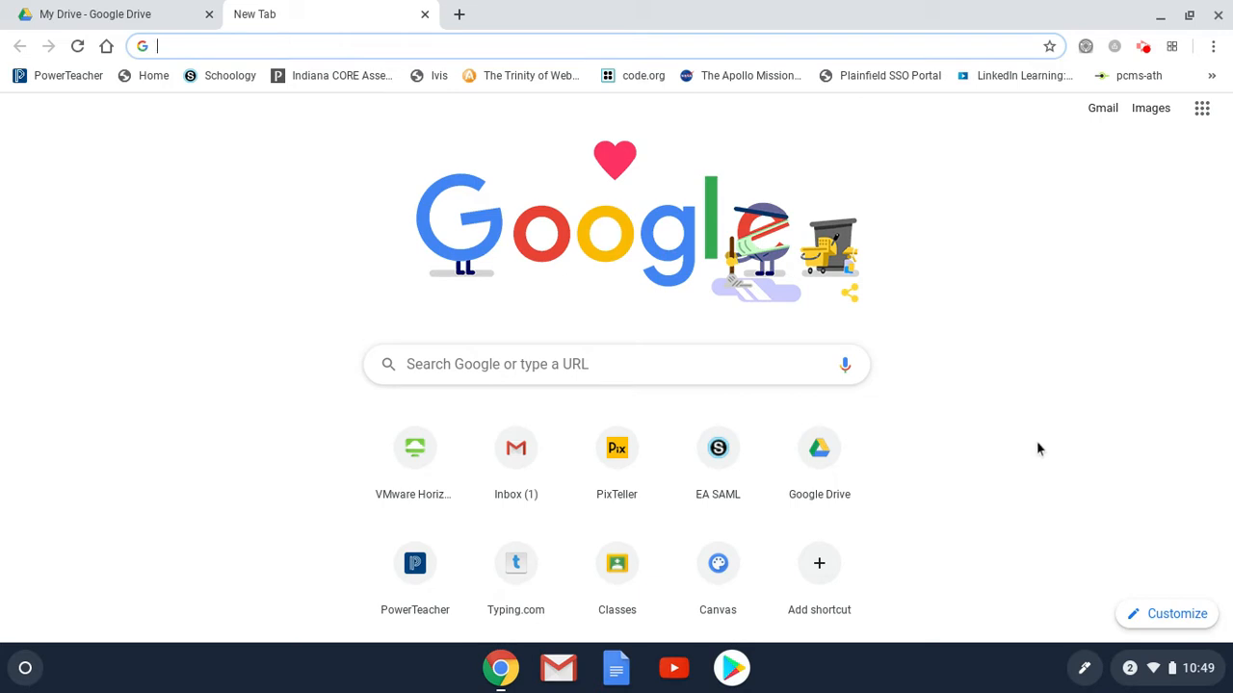
- Search Google Play for Autodesk SketchBook, install SketchBook - draw and paint, and close the store
{"action": "left_click", "coordinate": [732, 675]}
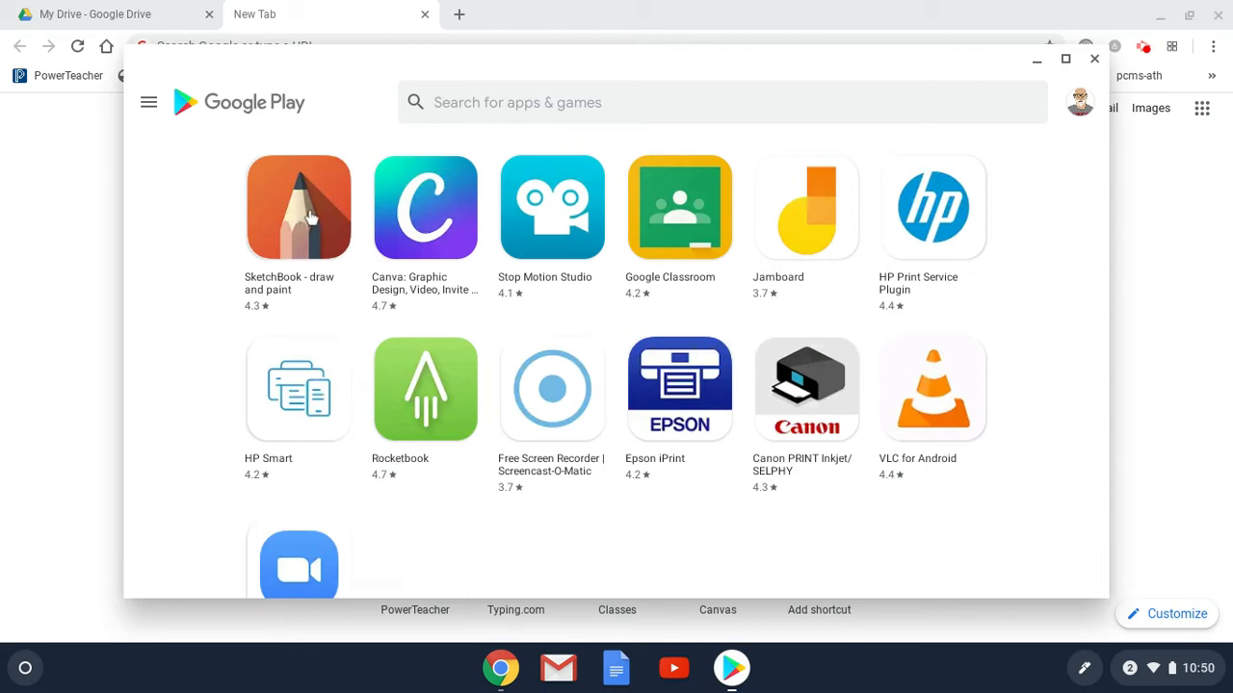
{"action": "left_click", "coordinate": [481, 107]}
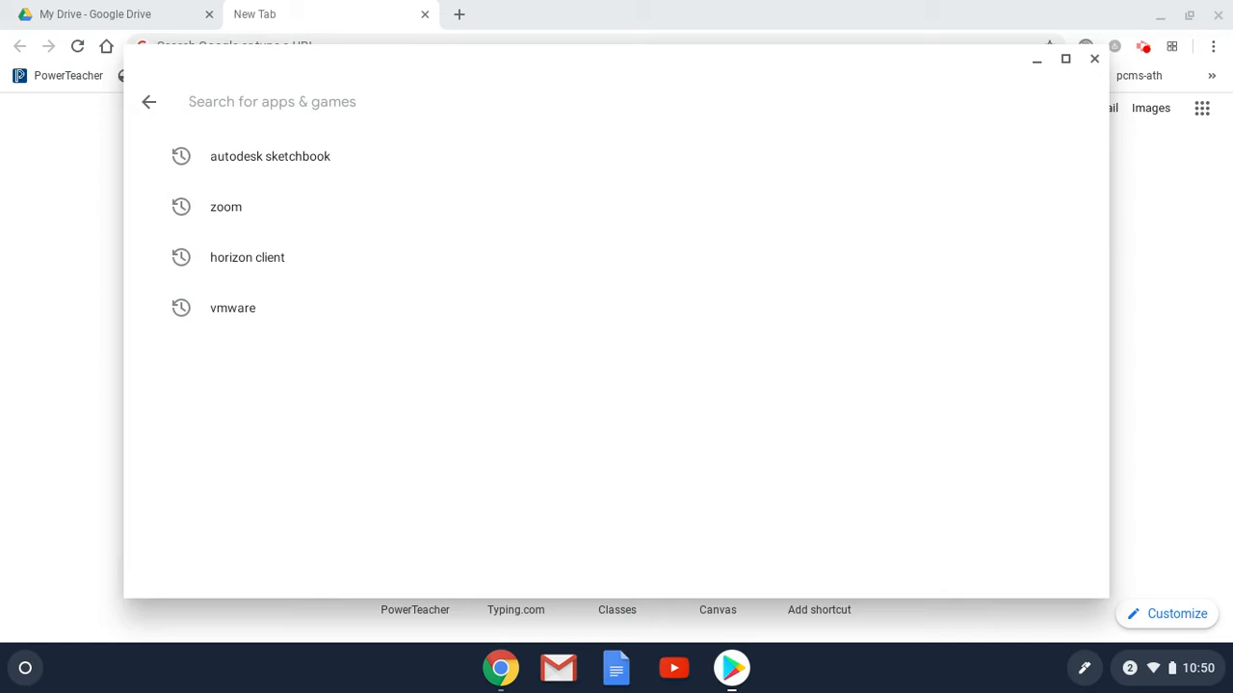
{"action": "left_click", "coordinate": [271, 158]}
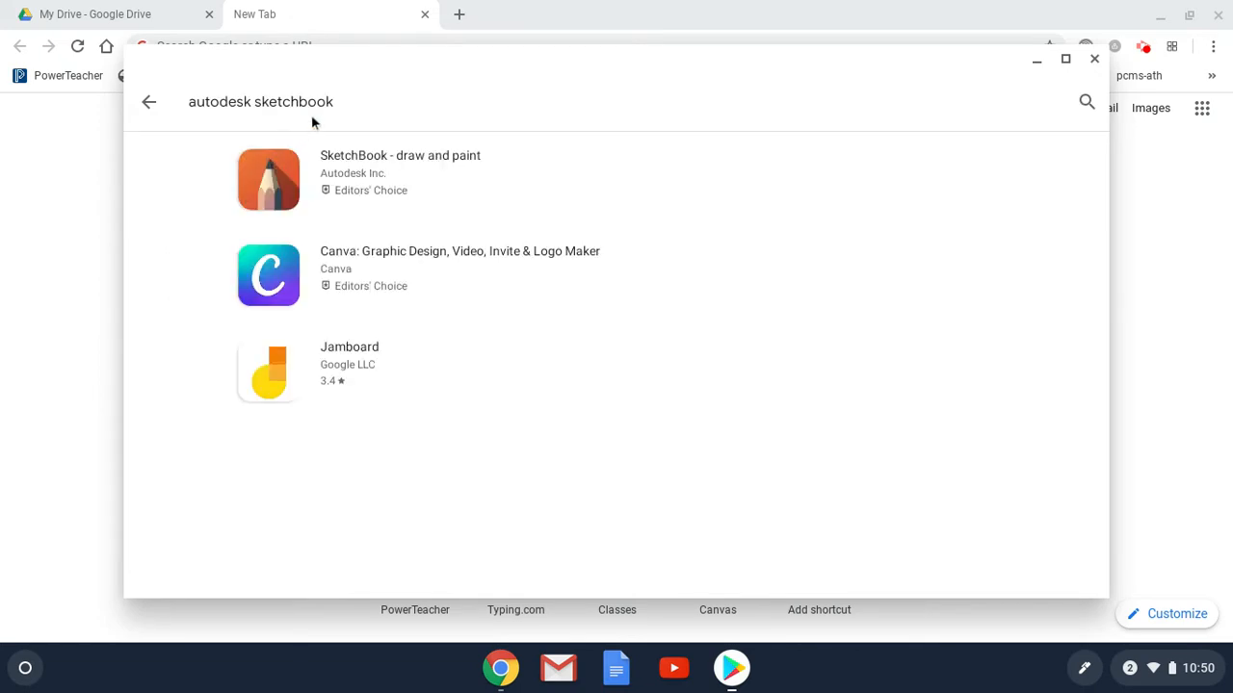
{"action": "left_click", "coordinate": [284, 200]}
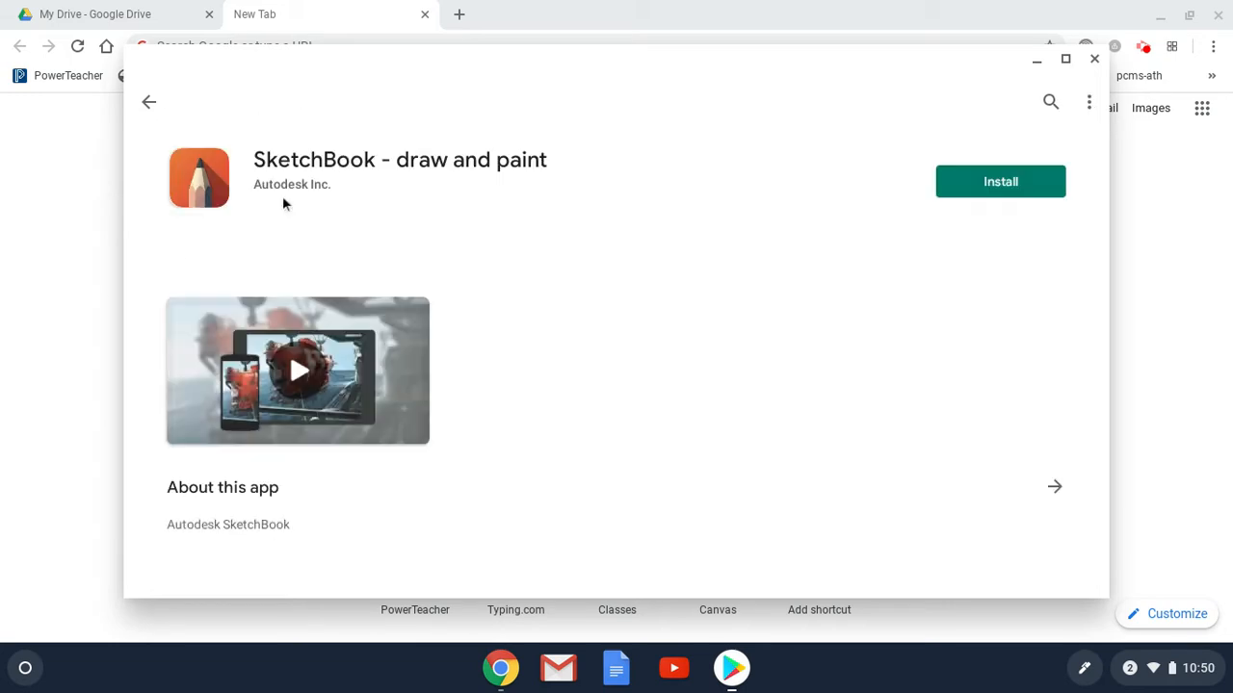
{"action": "left_click", "coordinate": [998, 192]}
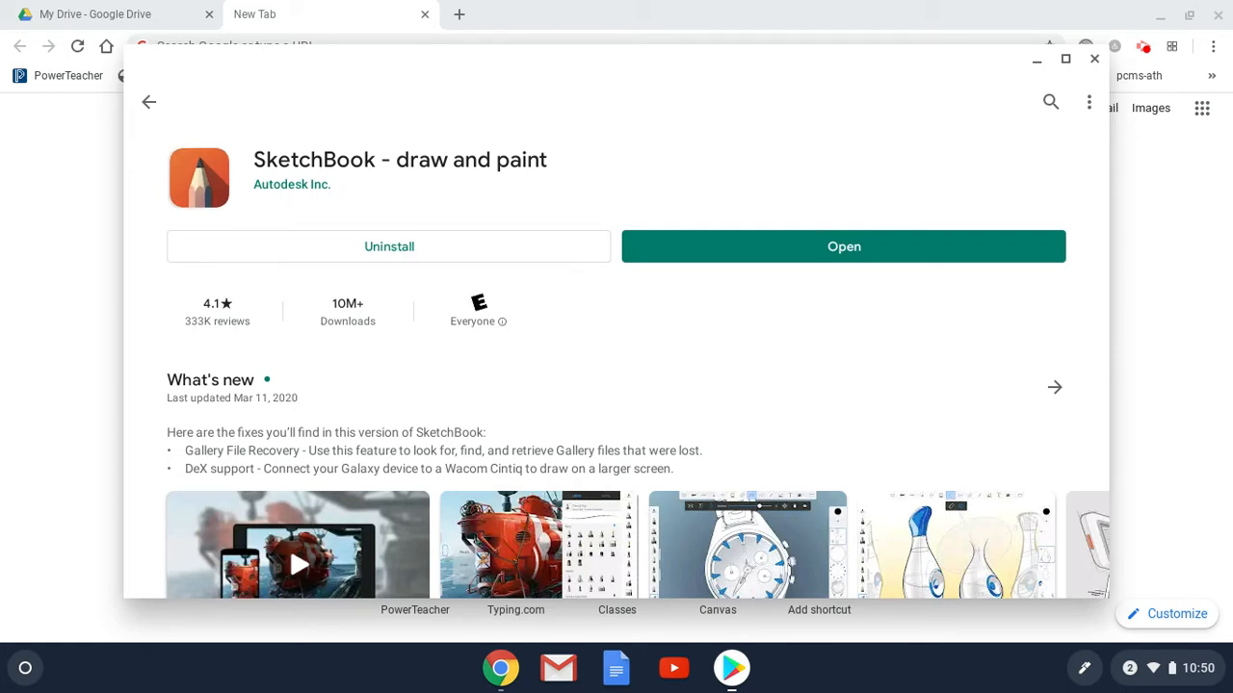
{"action": "left_click", "coordinate": [1094, 59]}
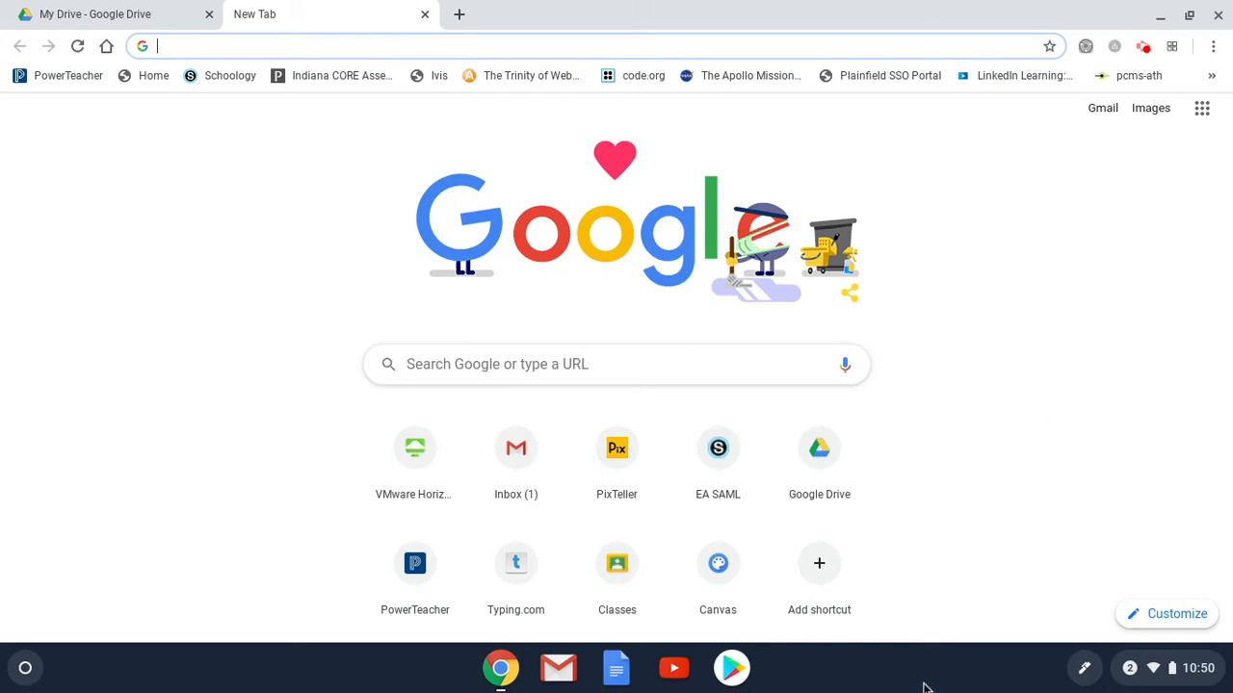
{"action": "left_click_drag", "start_coordinate": [798, 685], "coordinate": [809, 109]}
{"action": "scroll", "coordinate": [868, 434], "scroll_direction": "down", "scroll_amount": 2}
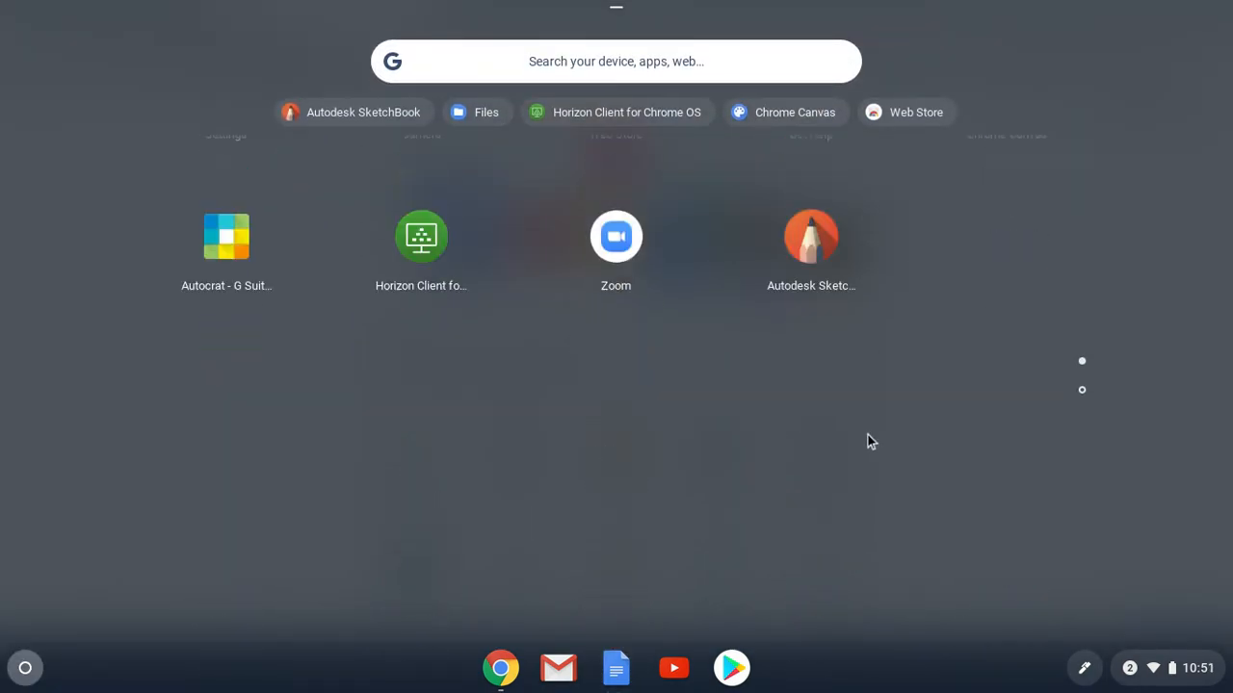
{"action": "scroll", "coordinate": [871, 423], "scroll_direction": "up", "scroll_amount": 2}
{"action": "scroll", "coordinate": [883, 421], "scroll_direction": "down", "scroll_amount": 2}
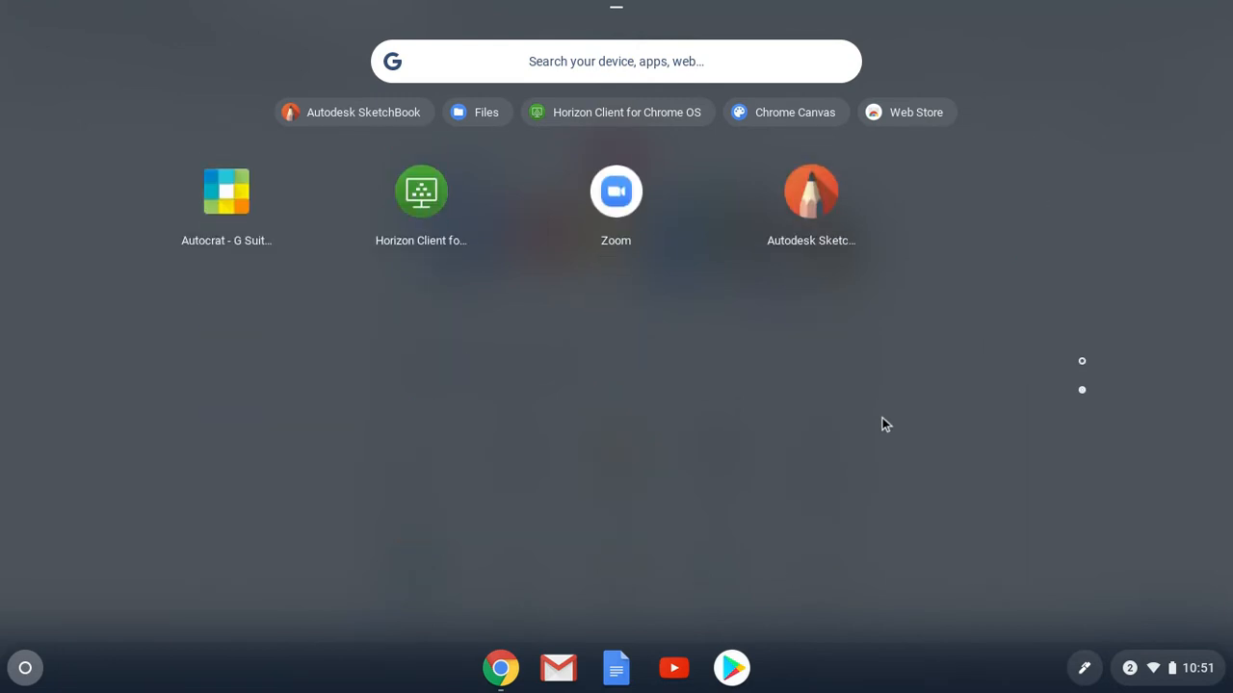
{"action": "scroll", "coordinate": [881, 414], "scroll_direction": "up", "scroll_amount": 2}
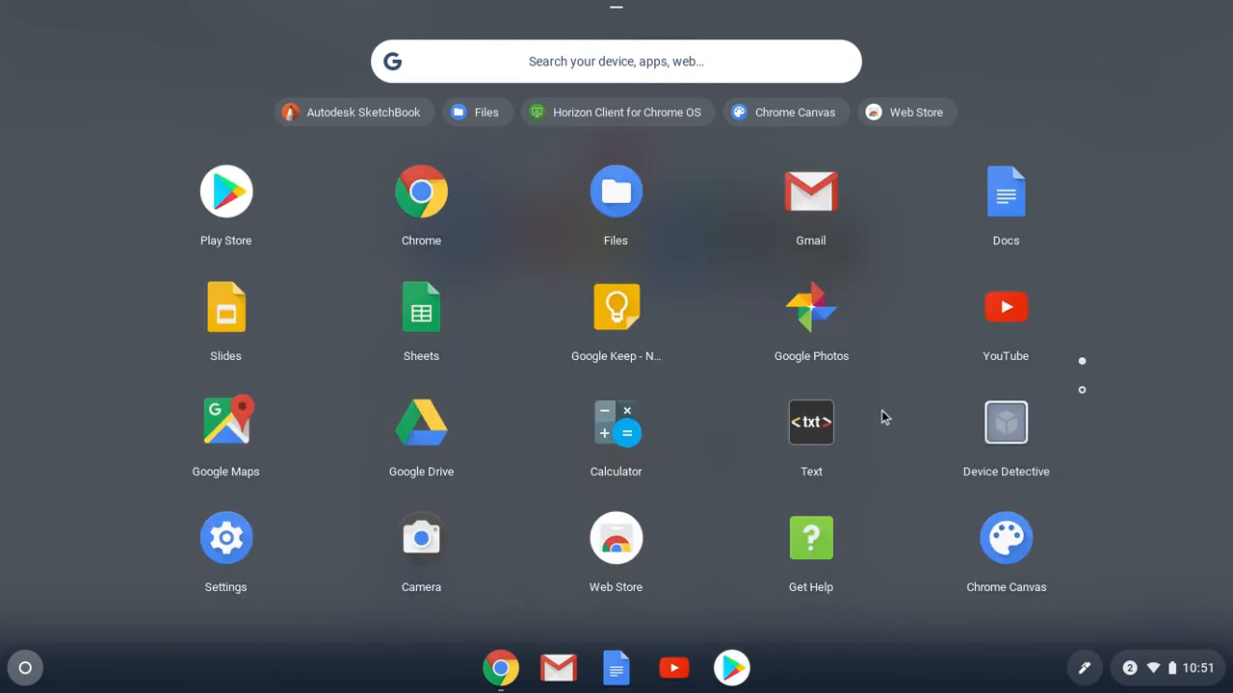
{"action": "left_click", "coordinate": [881, 412]}
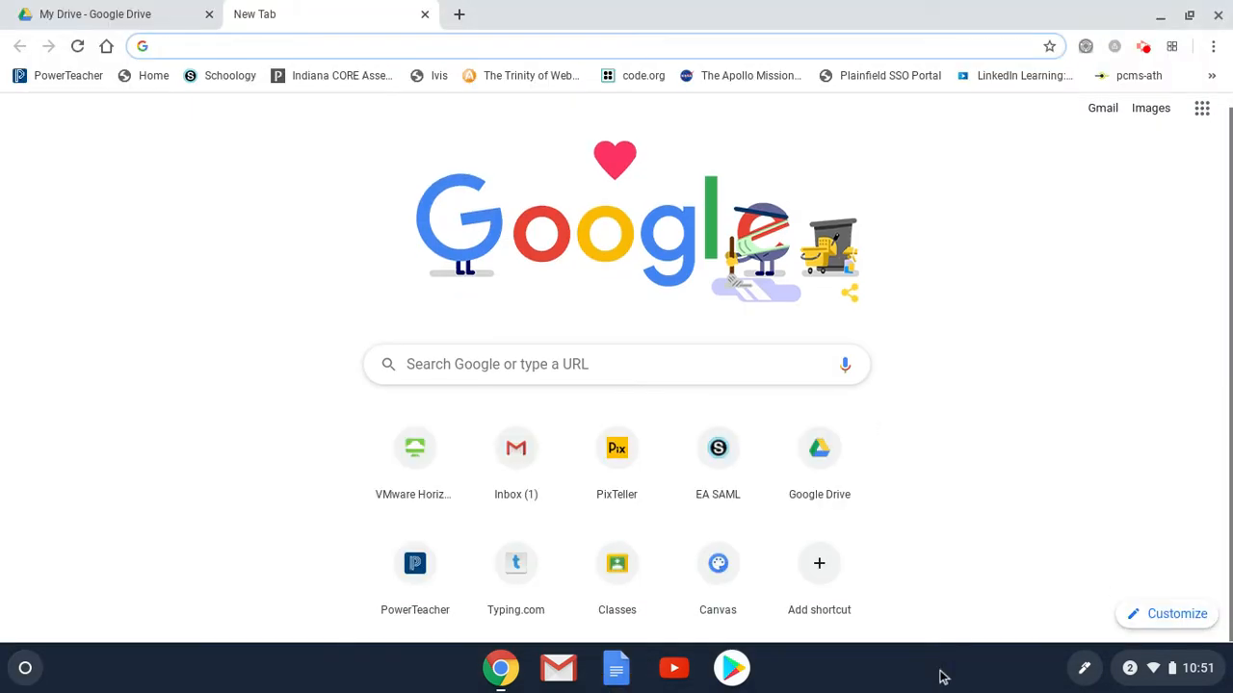
- Launch Autodesk SketchBook from the installed apps, accept the software agreement, and allow access to photos, media and files
{"action": "left_click_drag", "start_coordinate": [935, 677], "coordinate": [886, 119]}
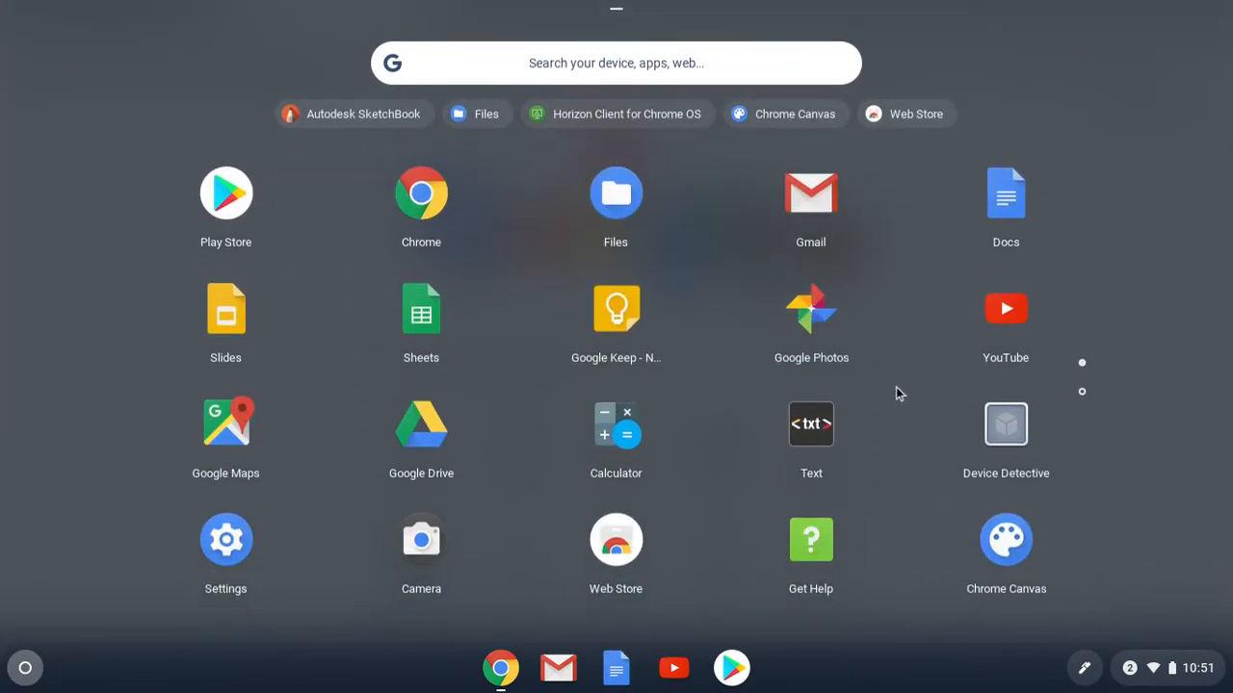
{"action": "scroll", "coordinate": [896, 386], "scroll_direction": "down", "scroll_amount": 2}
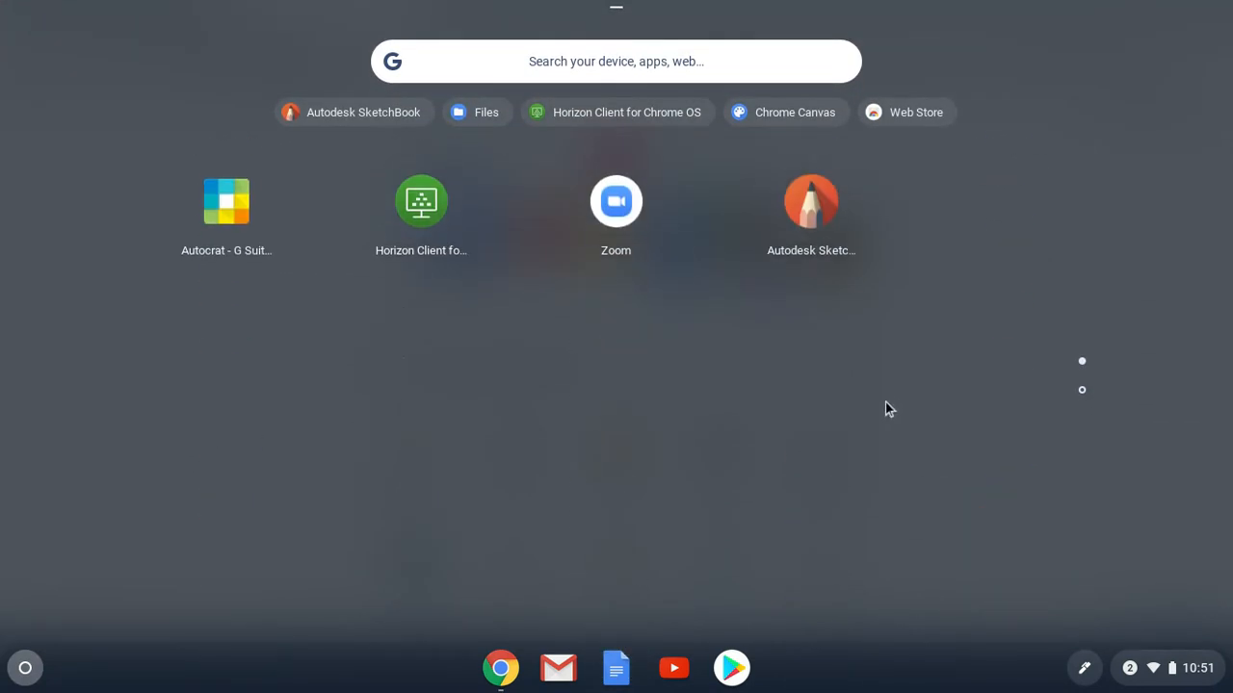
{"action": "left_click", "coordinate": [805, 198]}
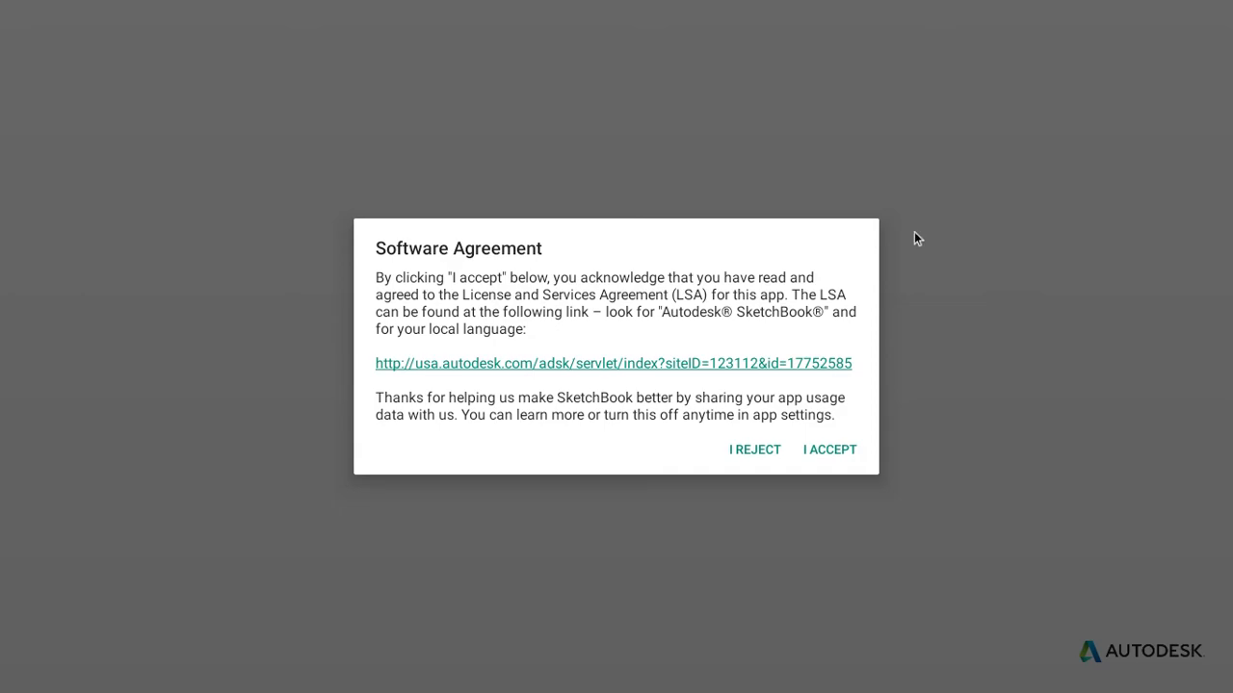
{"action": "left_click", "coordinate": [834, 451]}
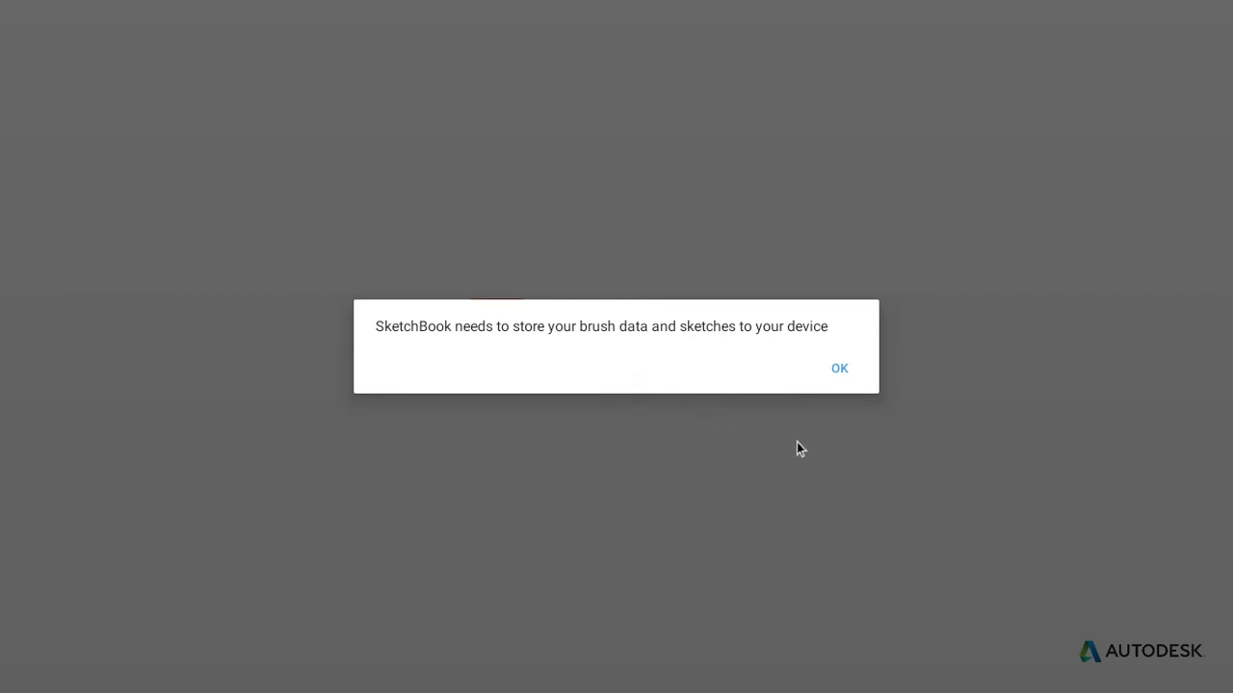
{"action": "left_click", "coordinate": [841, 383]}
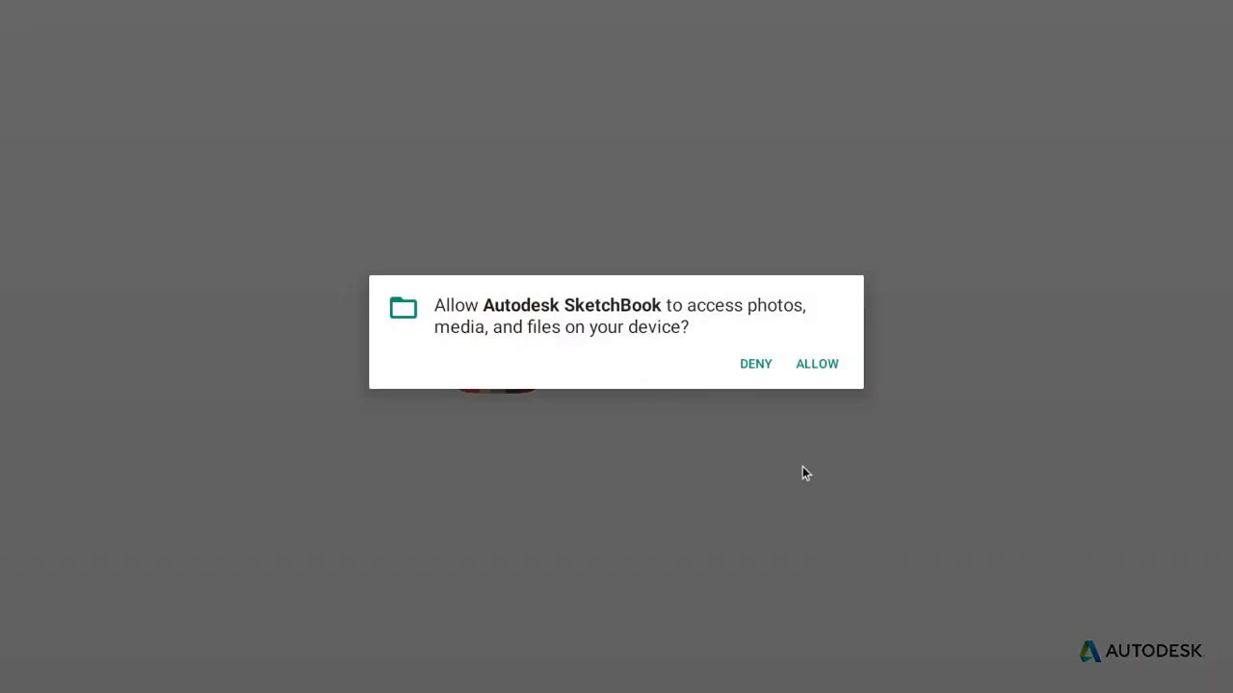
{"action": "left_click", "coordinate": [826, 375]}
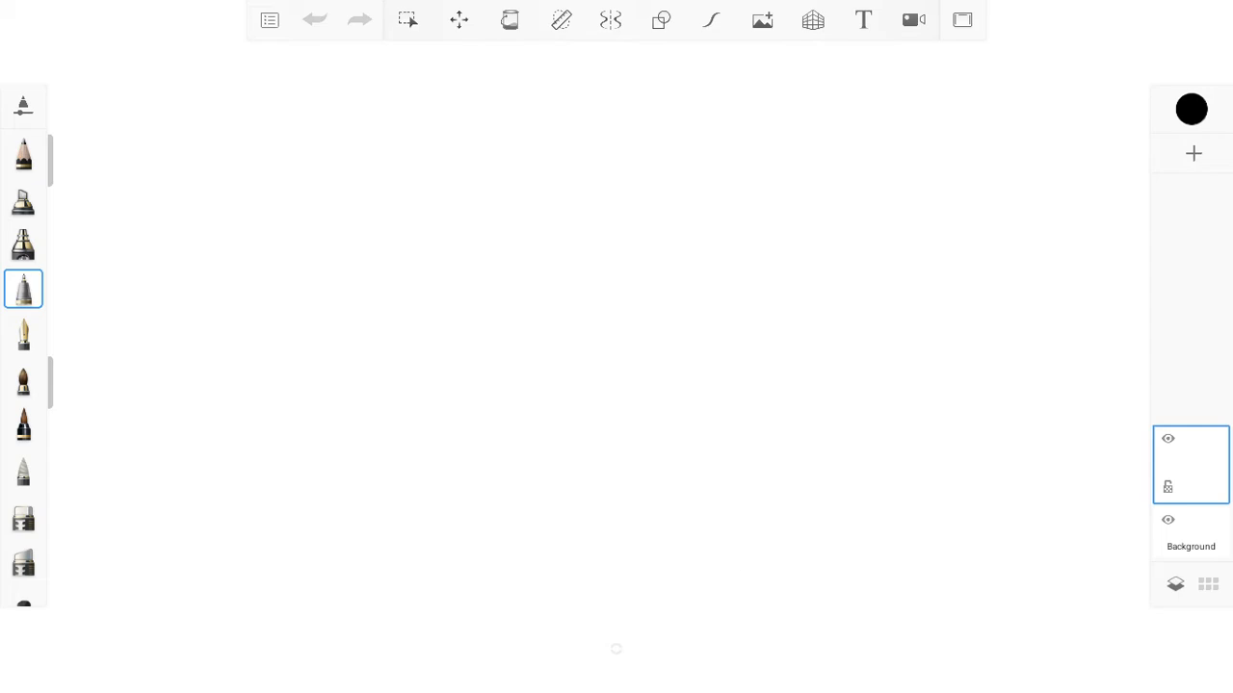
- Zoom the canvas out and in until the whole sheet fits in view
{"action": "left_click", "coordinate": [736, 572]}
{"action": "scroll", "coordinate": [617, 347], "scroll_direction": "down", "scroll_amount": 3}
{"action": "scroll", "coordinate": [616, 347], "scroll_direction": "up", "scroll_amount": 1}
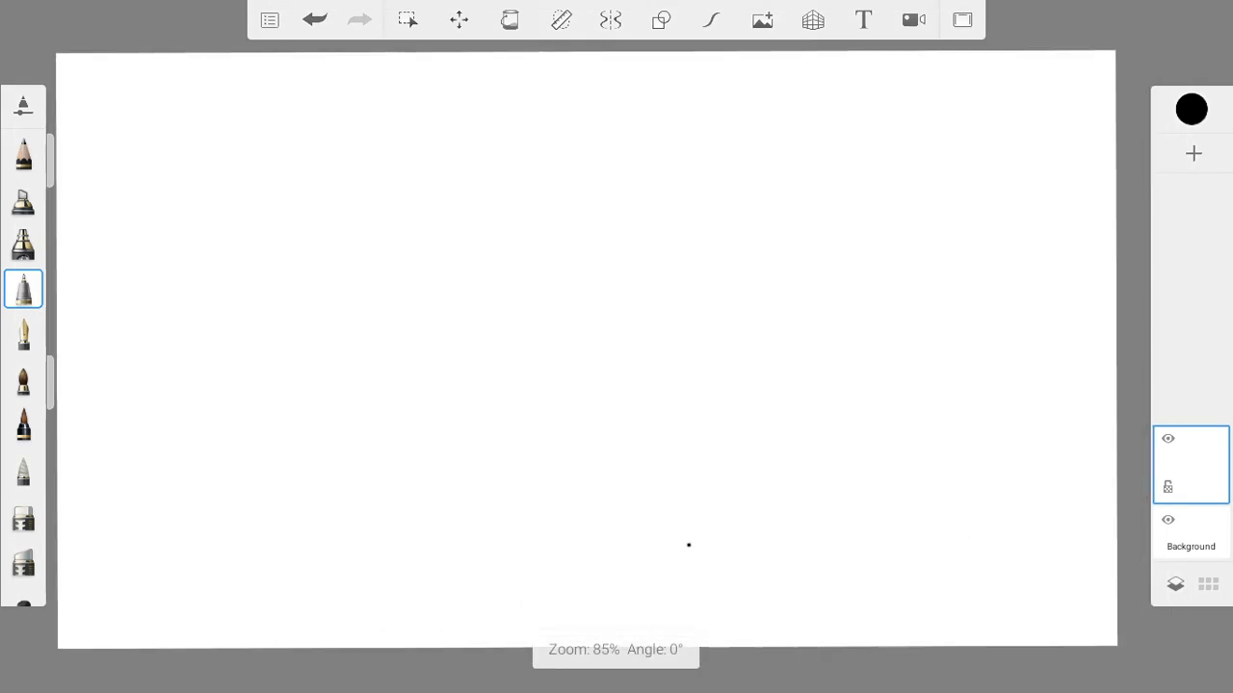
{"action": "scroll", "coordinate": [617, 347], "scroll_direction": "down", "scroll_amount": 2}
{"action": "scroll", "coordinate": [617, 347], "scroll_direction": "up", "scroll_amount": 1}
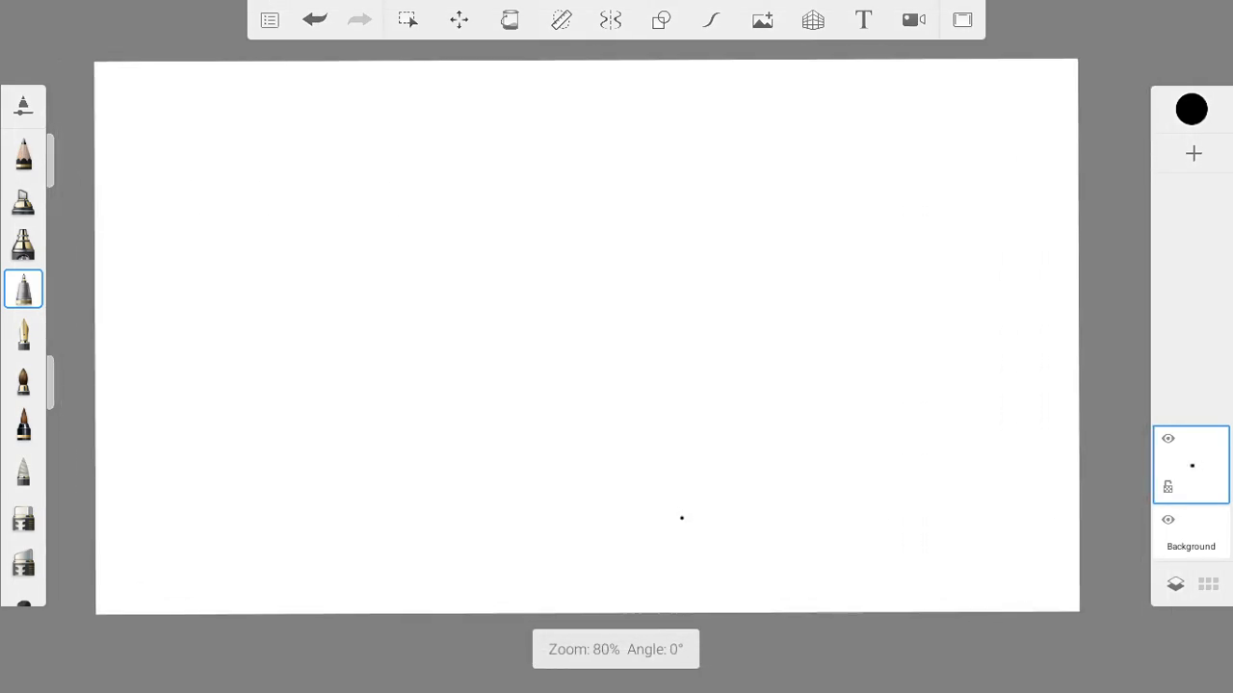
{"action": "scroll", "coordinate": [616, 346], "scroll_direction": "up", "scroll_amount": 2}
{"action": "scroll", "coordinate": [617, 346], "scroll_direction": "down", "scroll_amount": 2}
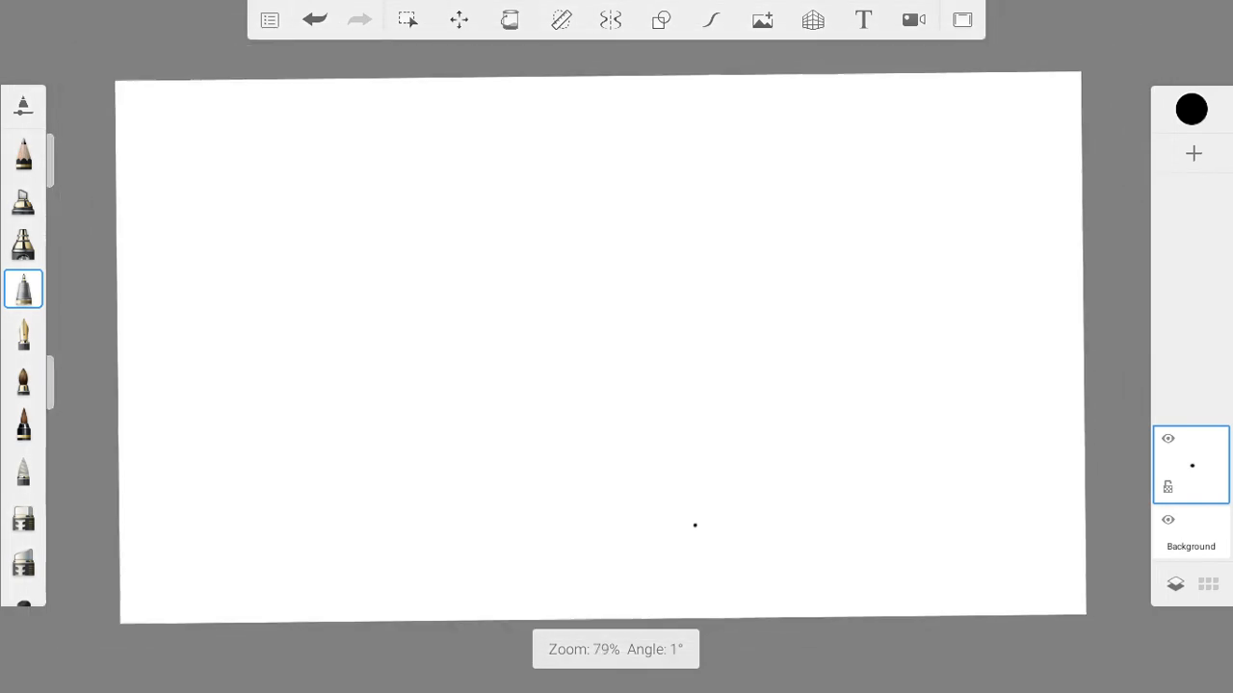
{"action": "scroll", "coordinate": [616, 347], "scroll_direction": "down", "scroll_amount": 1}
{"action": "scroll", "coordinate": [617, 347], "scroll_direction": "up", "scroll_amount": 2}
{"action": "scroll", "coordinate": [616, 347], "scroll_direction": "down", "scroll_amount": 2}
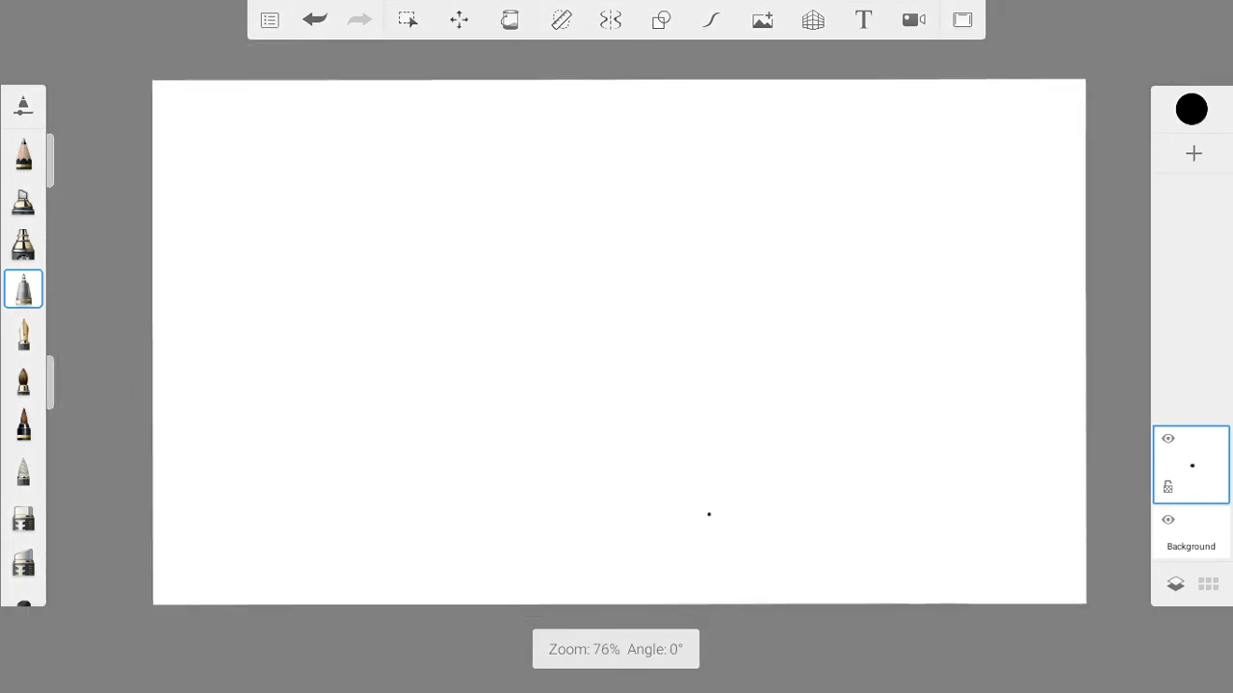
{"action": "scroll", "coordinate": [617, 347], "scroll_direction": "up", "scroll_amount": 2}
{"action": "scroll", "coordinate": [616, 347], "scroll_direction": "down", "scroll_amount": 2}
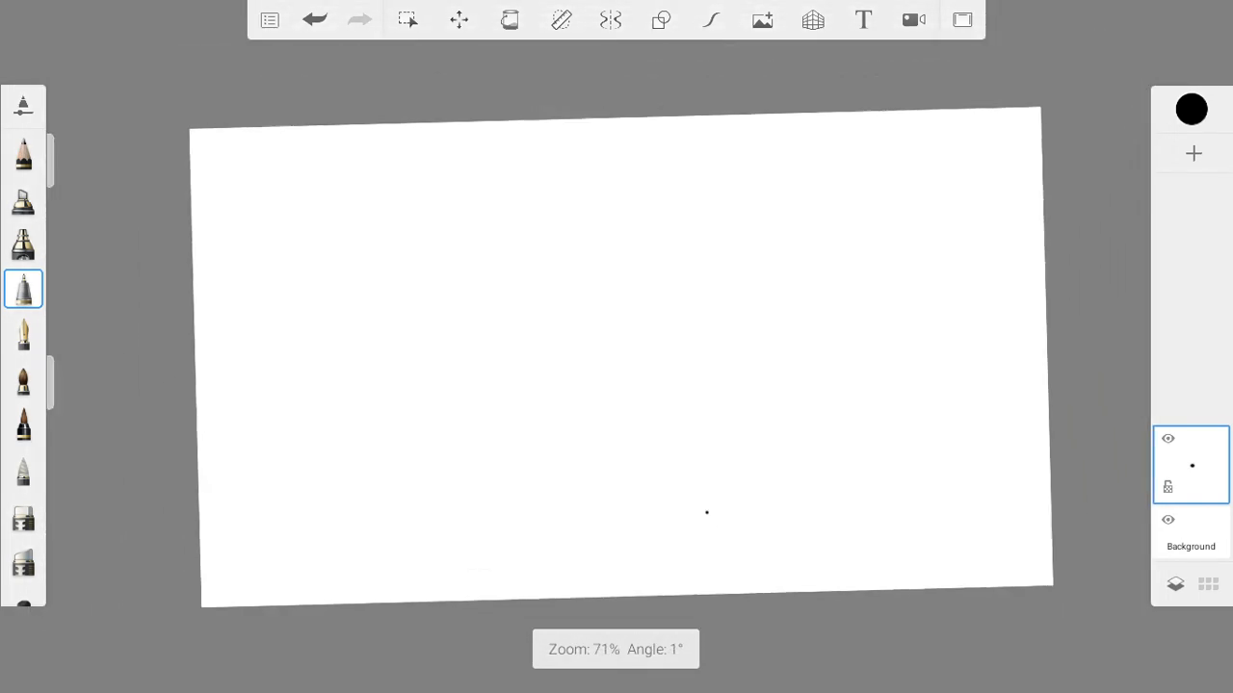
{"action": "scroll", "coordinate": [616, 346], "scroll_direction": "down", "scroll_amount": 1}
{"action": "scroll", "coordinate": [616, 347], "scroll_direction": "up", "scroll_amount": 2}
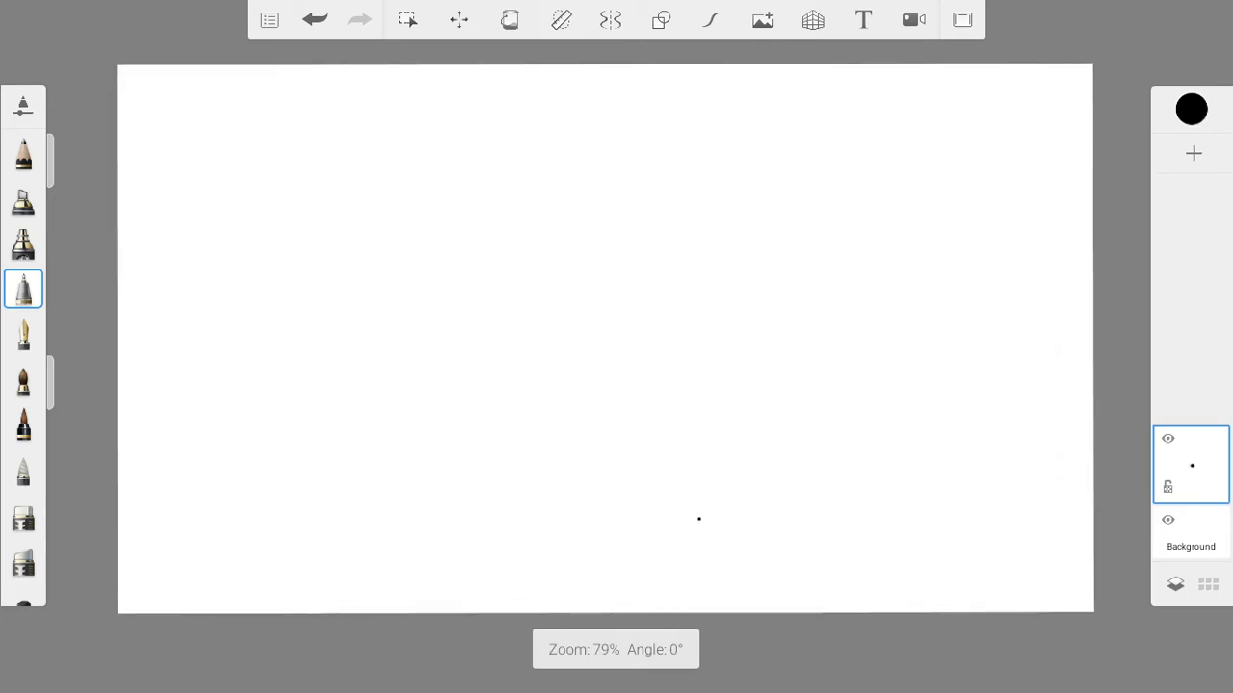
{"action": "scroll", "coordinate": [616, 346], "scroll_direction": "up", "scroll_amount": 1}
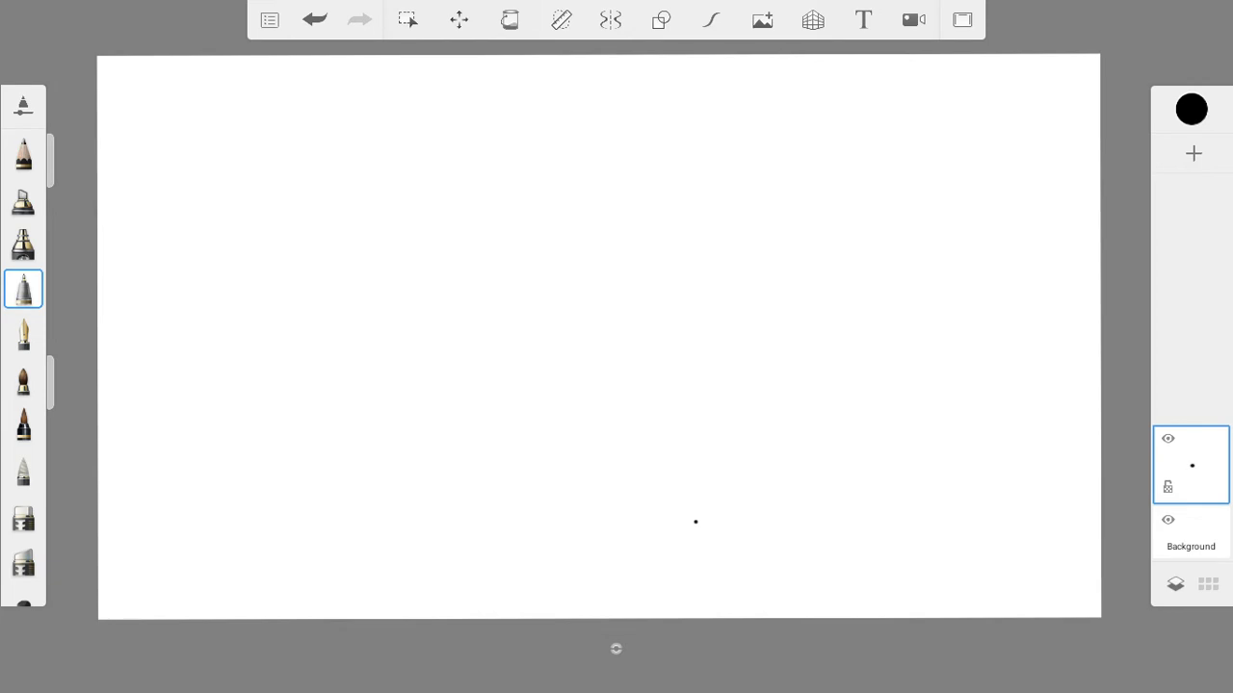
- Review the canvas sizes offered for a new sketch, including the Mobile presets, without creating one
{"action": "left_click", "coordinate": [270, 24]}
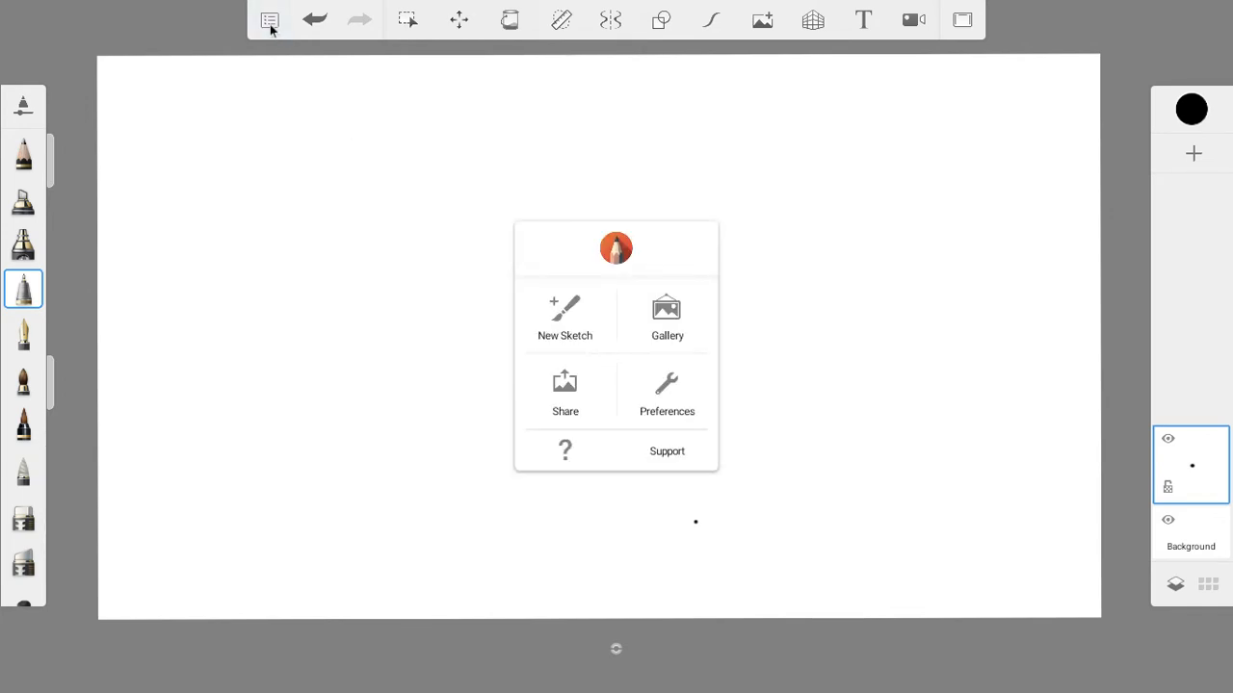
{"action": "left_click", "coordinate": [568, 318]}
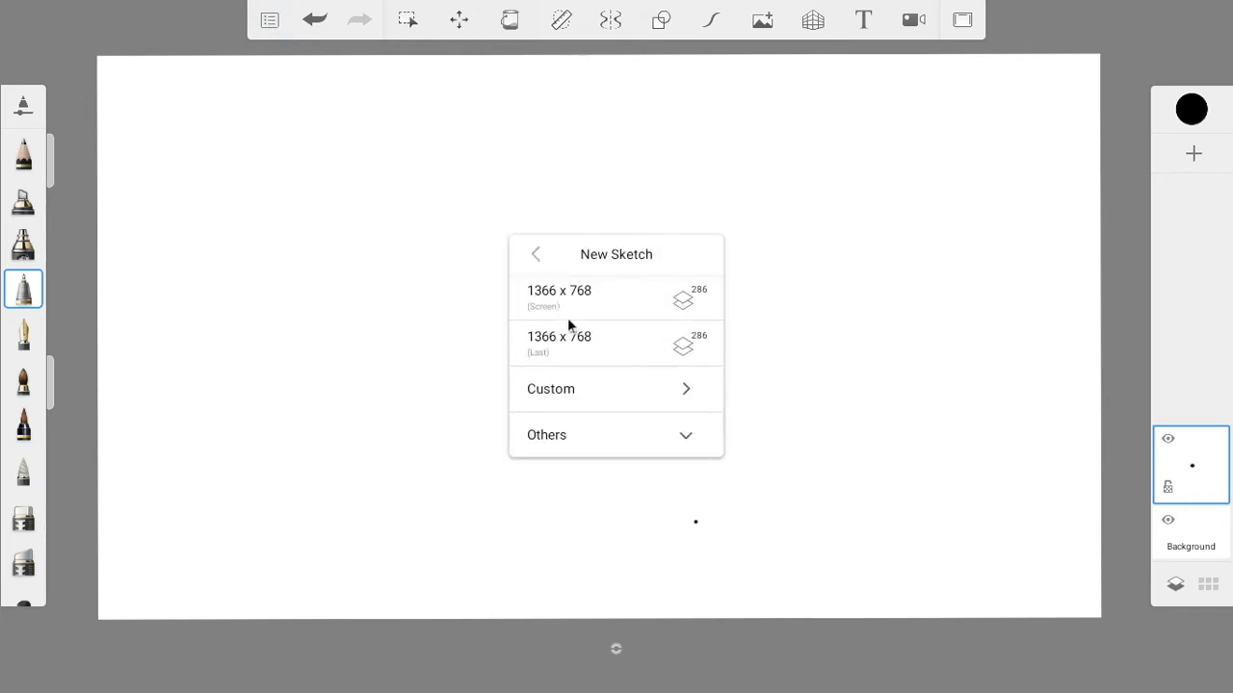
{"action": "left_click", "coordinate": [687, 445]}
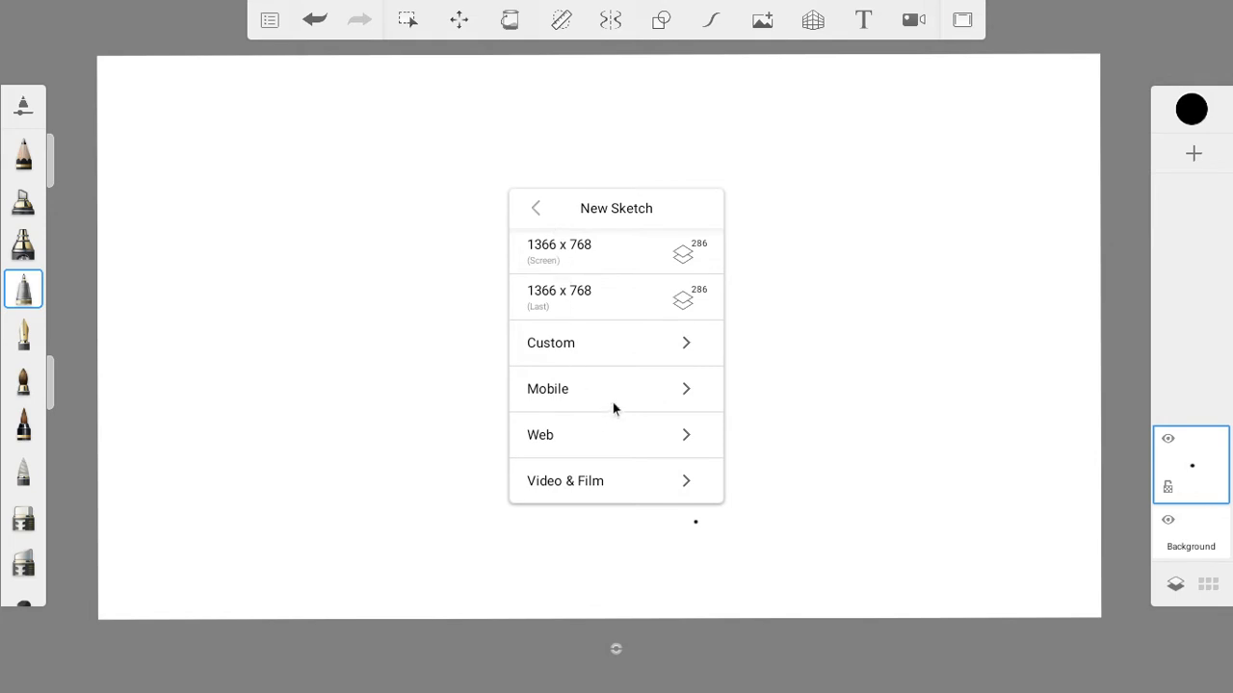
{"action": "left_click", "coordinate": [680, 391]}
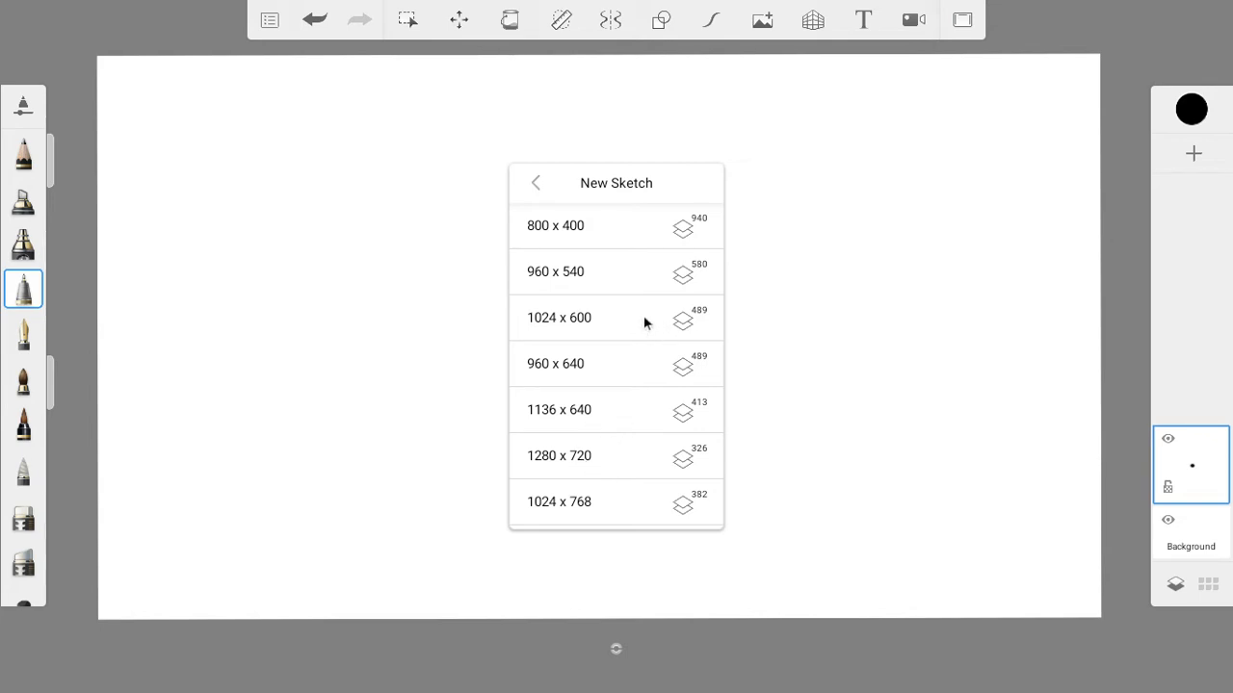
{"action": "left_click", "coordinate": [536, 183]}
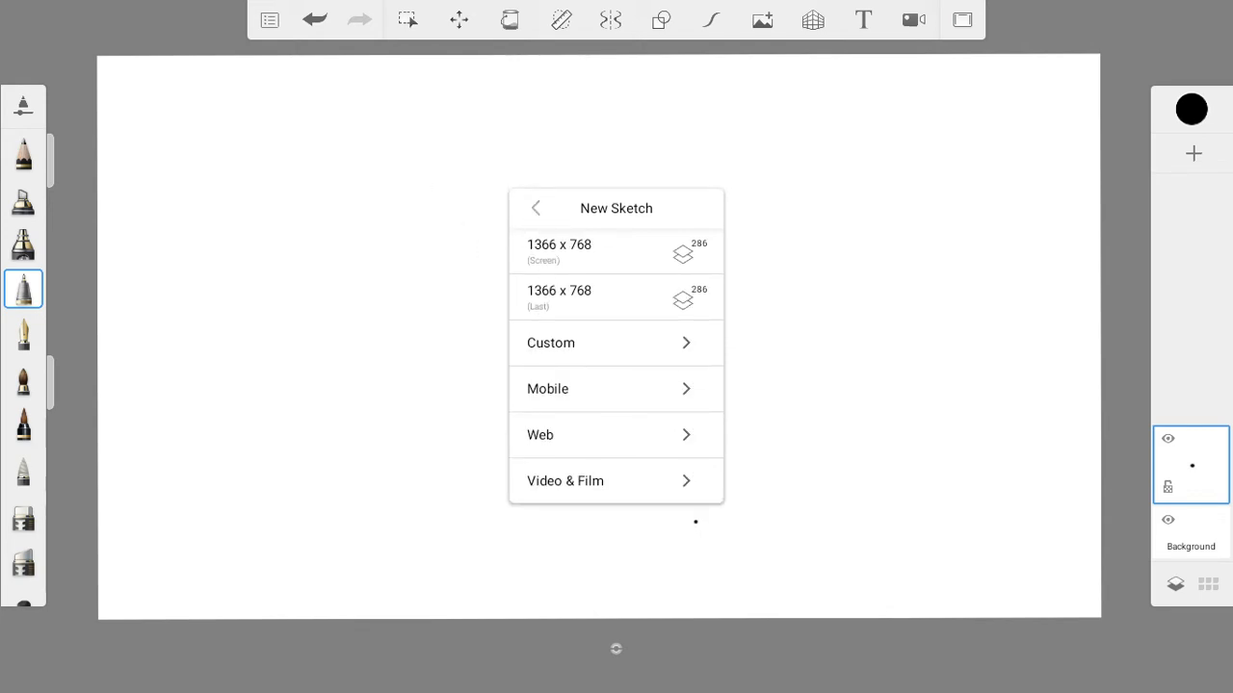
{"action": "left_click", "coordinate": [438, 208]}
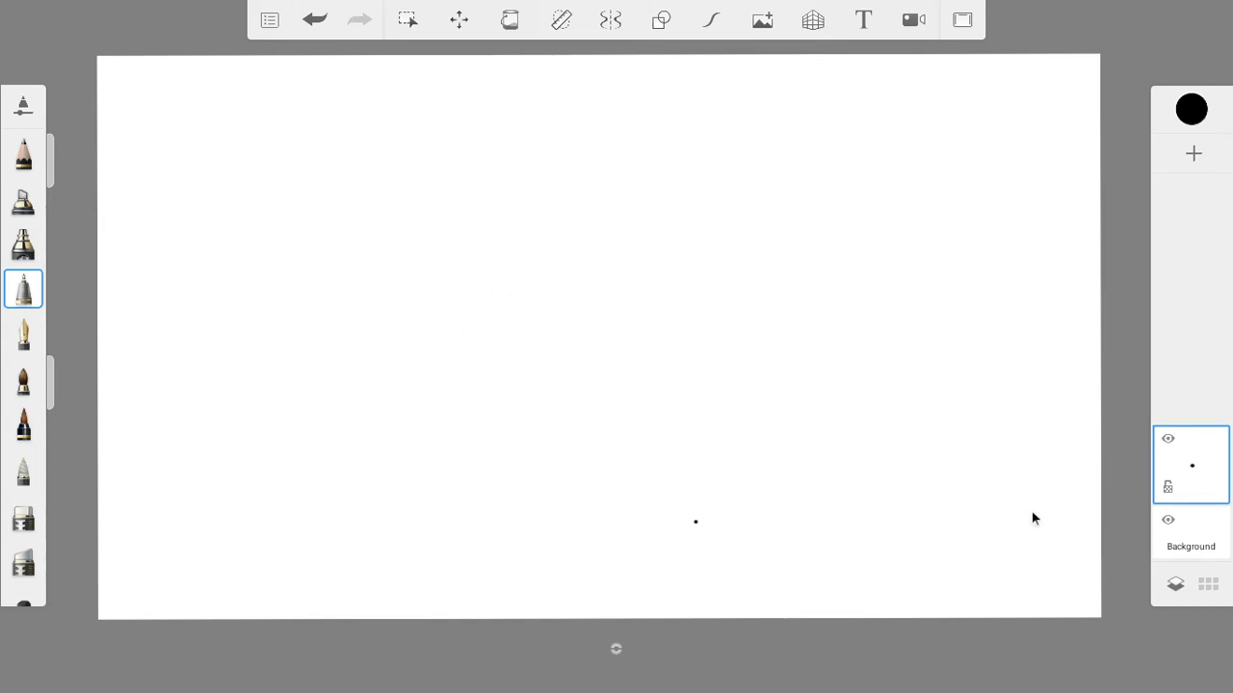
- Clear the contents of the drawing layer to remove the stray dot
{"action": "left_click", "coordinate": [1193, 472]}
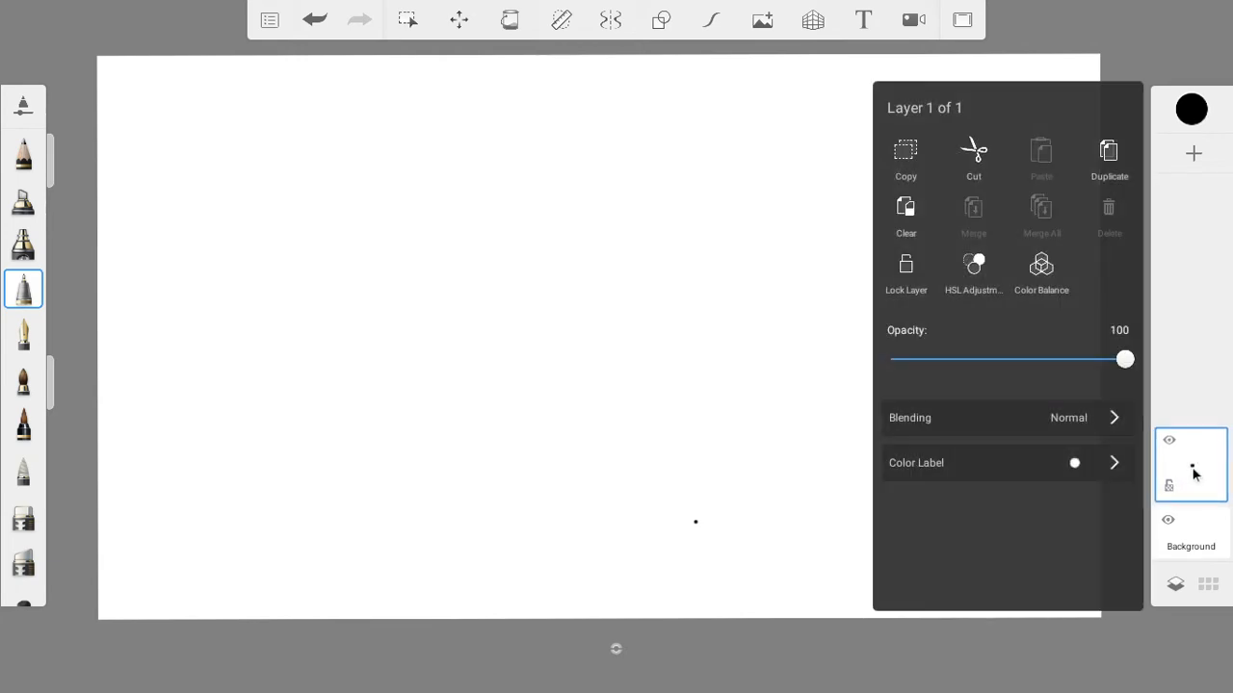
{"action": "left_click", "coordinate": [910, 218]}
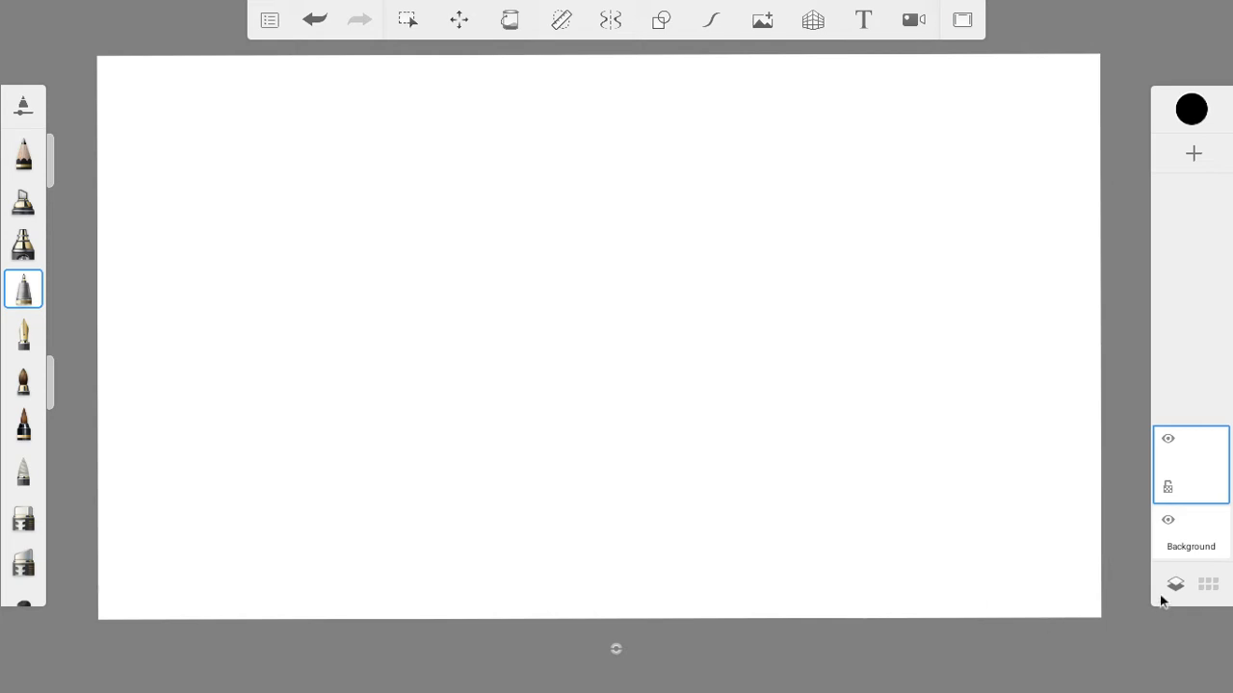
- Set the background colour to light grey with HSL values 210, 0, 86
{"action": "left_click", "coordinate": [1191, 549]}
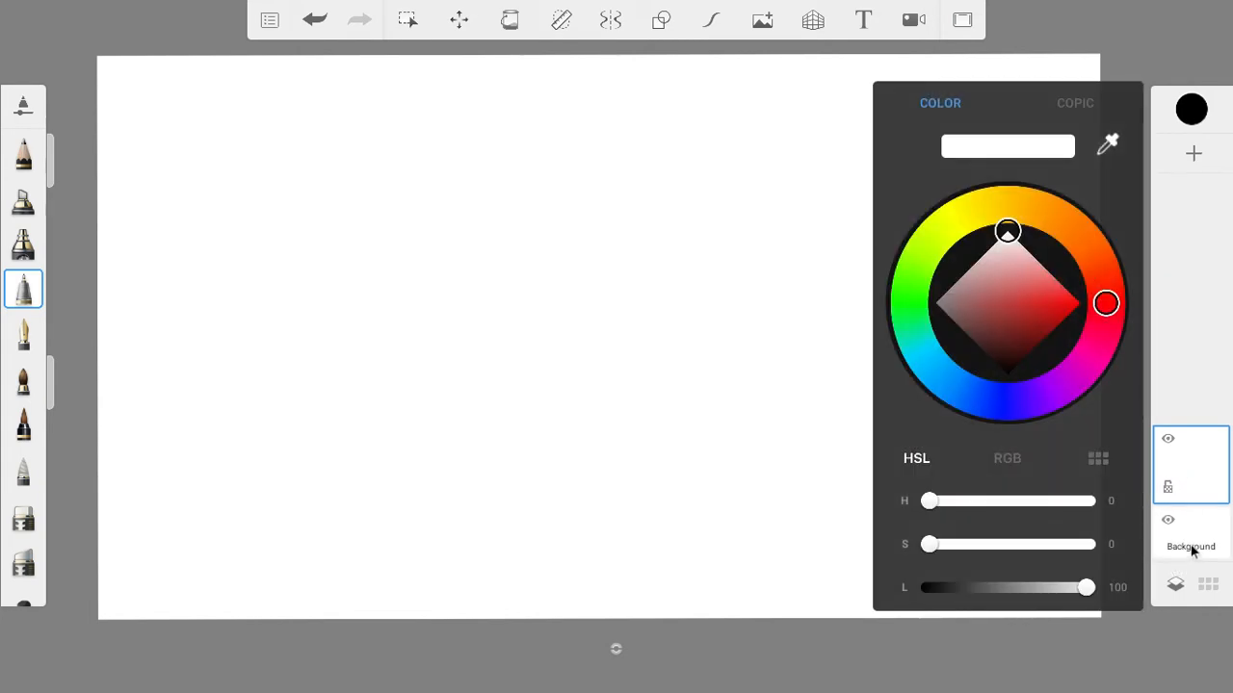
{"action": "left_click", "coordinate": [1007, 205]}
{"action": "left_click_drag", "start_coordinate": [1008, 206], "coordinate": [1035, 208]}
{"action": "mouse_move", "coordinate": [1029, 306]}
{"action": "left_mouse_down"}
{"action": "mouse_move", "coordinate": [1004, 322]}
{"action": "mouse_move", "coordinate": [1040, 308]}
{"action": "mouse_move", "coordinate": [1050, 277]}
{"action": "left_mouse_up"}
{"action": "left_click_drag", "start_coordinate": [947, 363], "coordinate": [997, 362]}
{"action": "mouse_move", "coordinate": [1009, 295]}
{"action": "left_mouse_down"}
{"action": "mouse_move", "coordinate": [1007, 234]}
{"action": "mouse_move", "coordinate": [979, 258]}
{"action": "mouse_move", "coordinate": [988, 250]}
{"action": "left_mouse_up"}
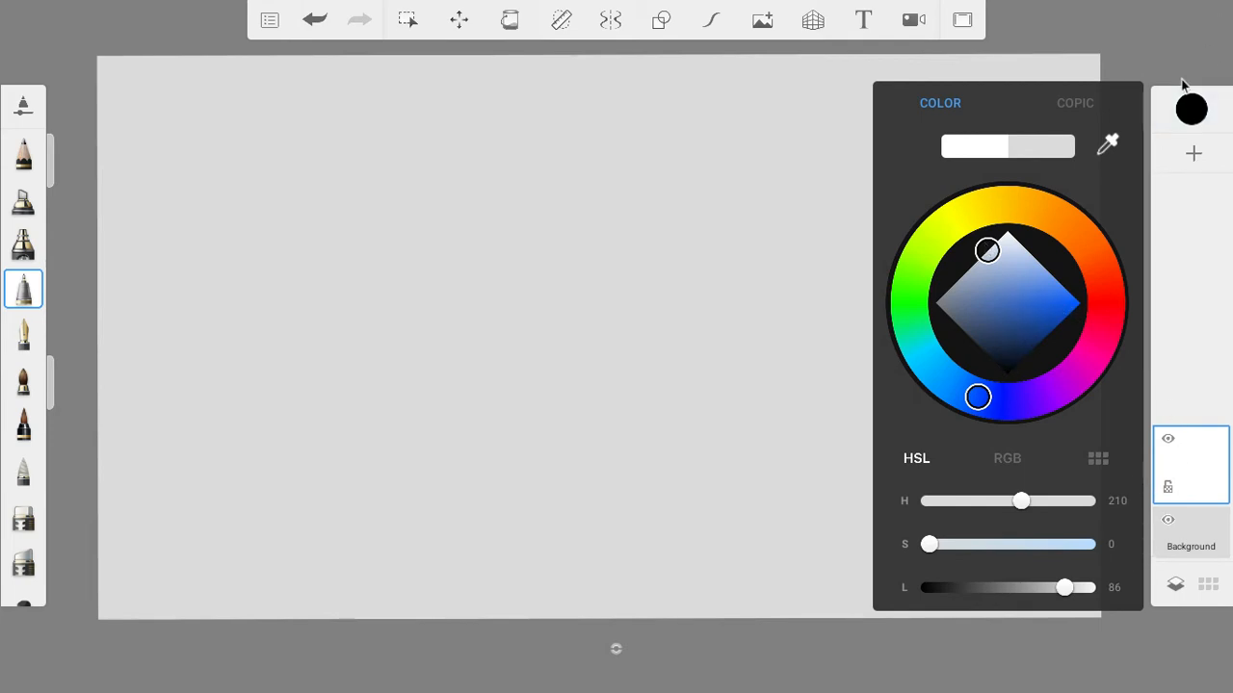
{"action": "left_click", "coordinate": [1178, 44]}
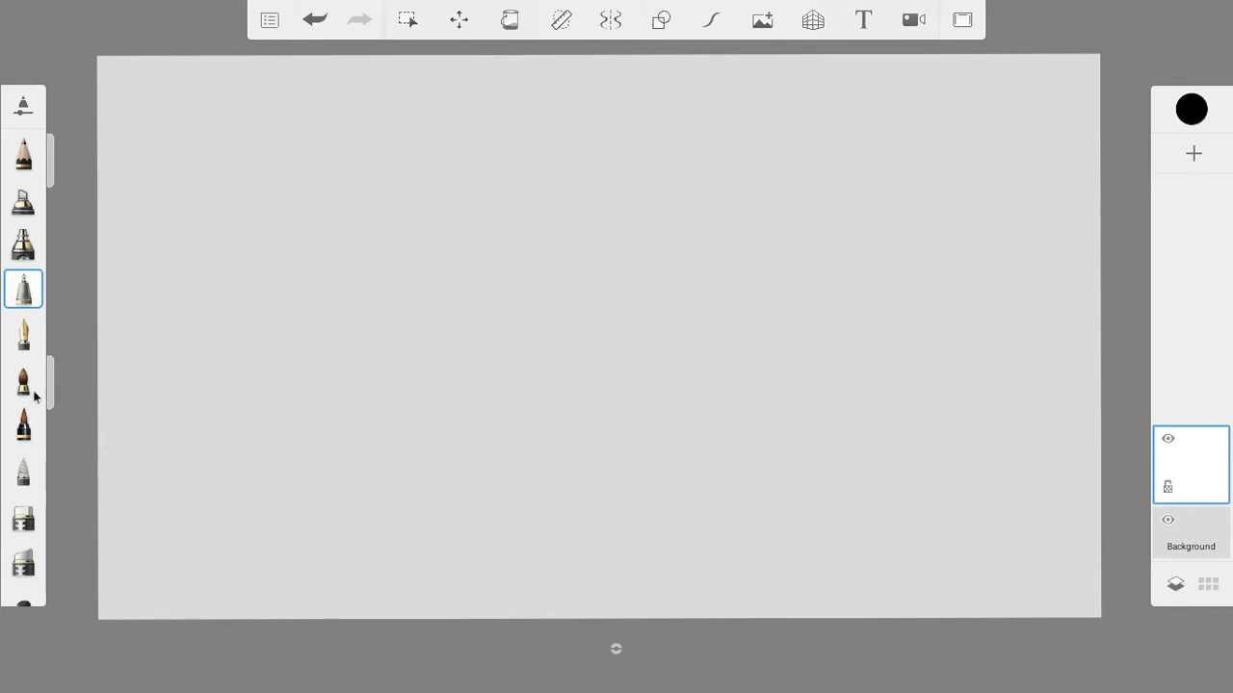
- Review the basic settings of the Technical Pen, Primary Pencil, Course Watercolor and Tattoo Inker brushes, ending with the Technical Pen selected
{"action": "left_click", "coordinate": [25, 289]}
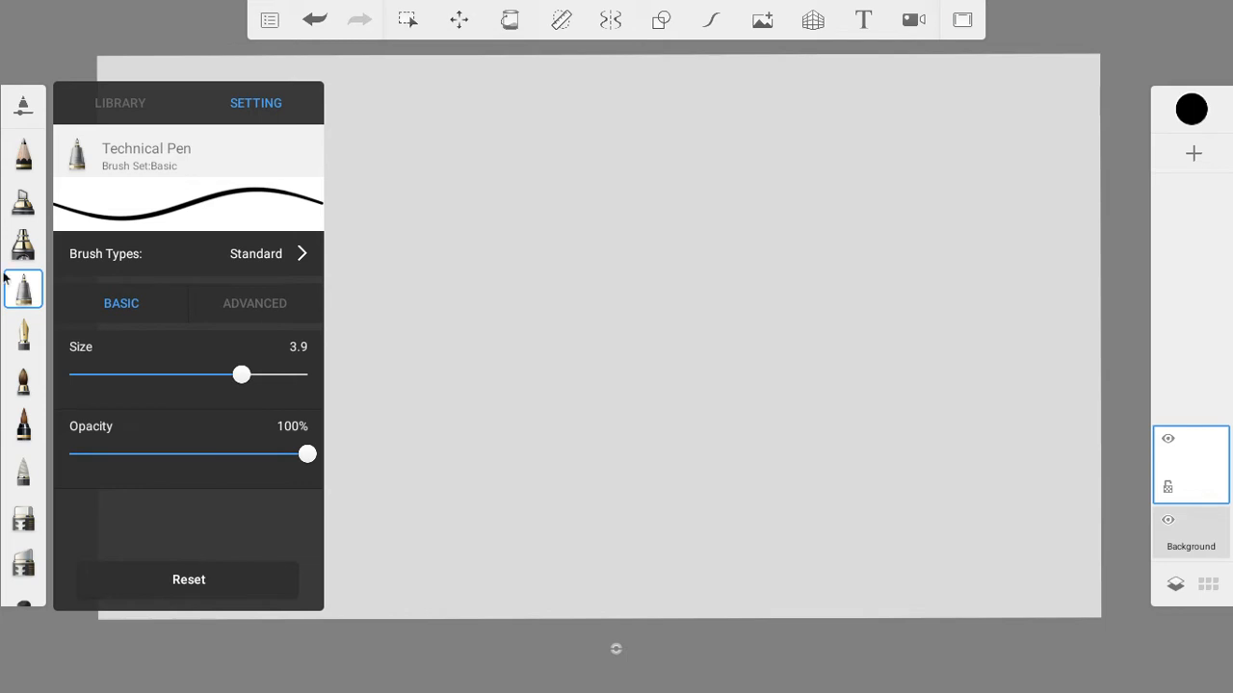
{"action": "left_click", "coordinate": [24, 153]}
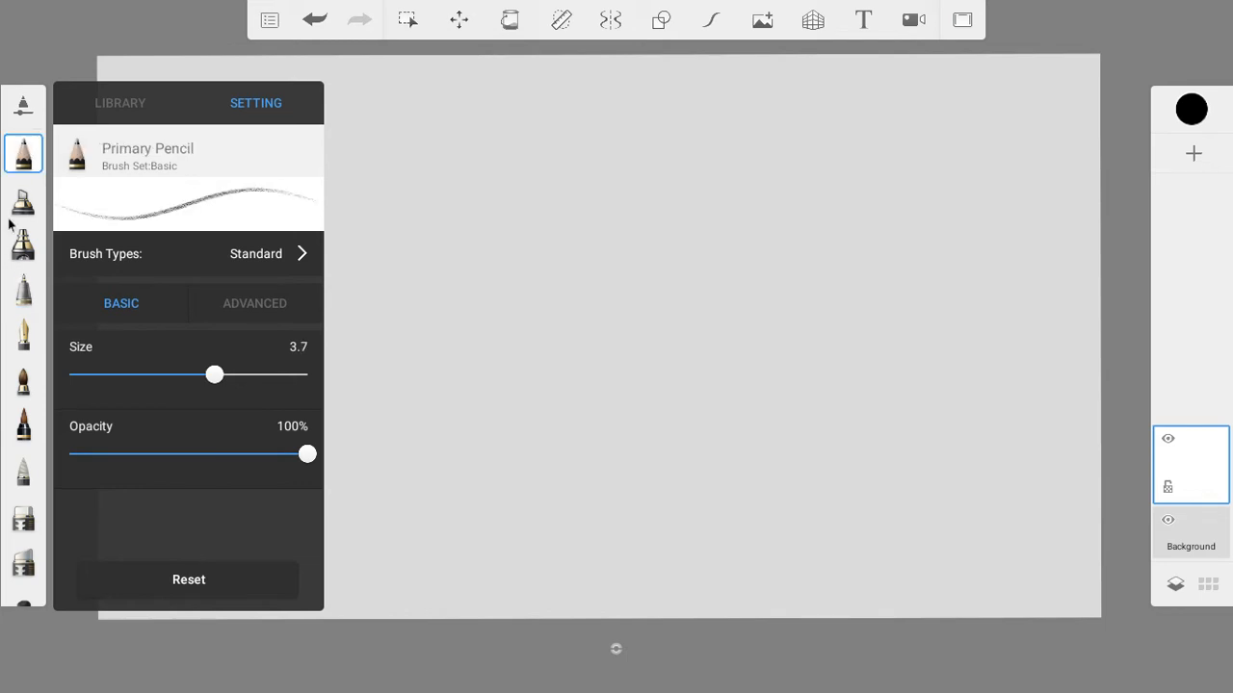
{"action": "left_click", "coordinate": [23, 334]}
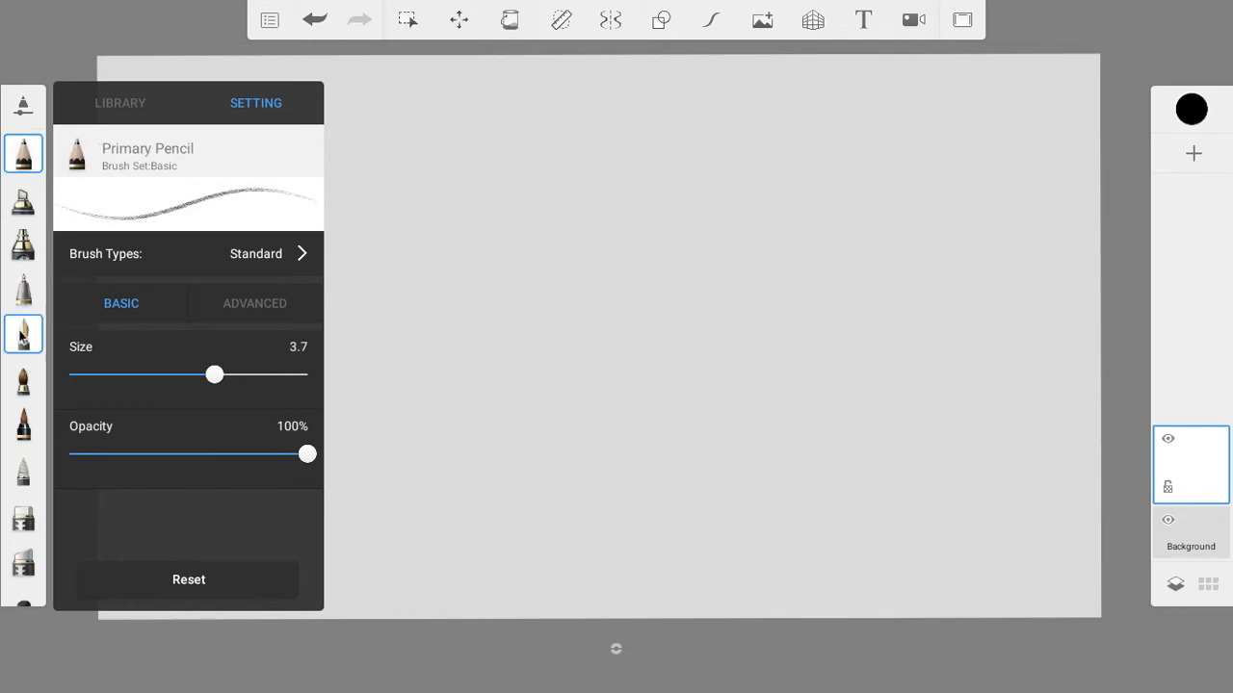
{"action": "left_click", "coordinate": [23, 381]}
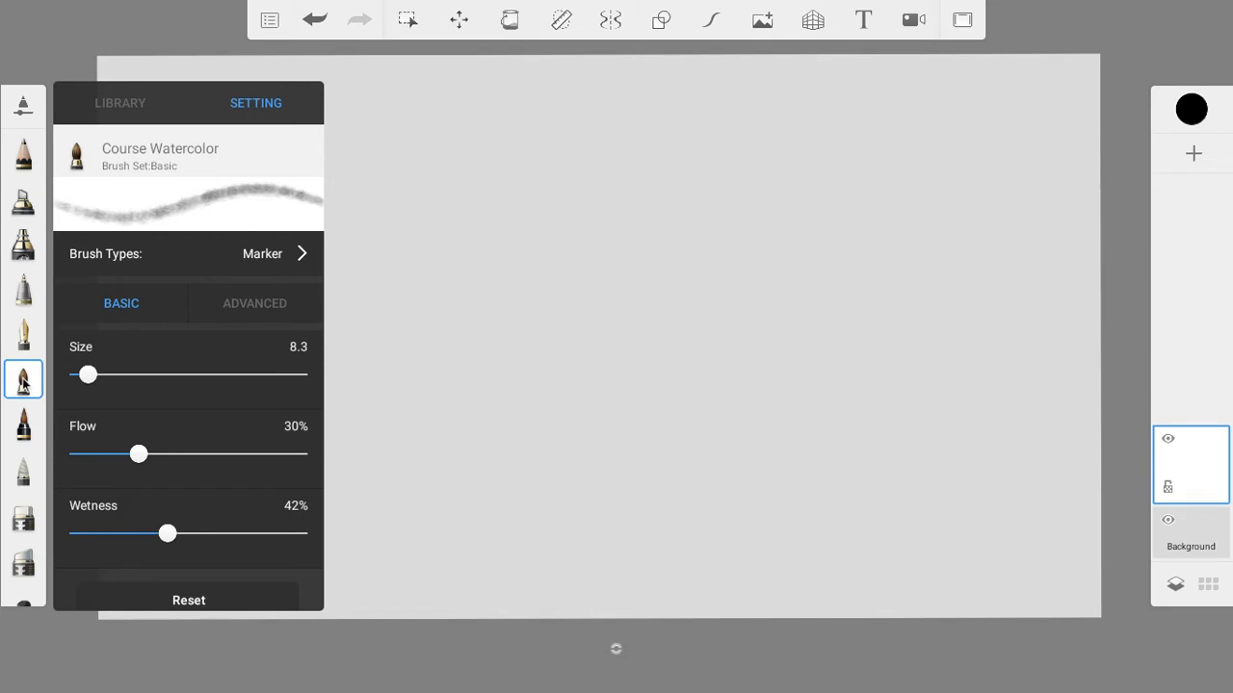
{"action": "left_click", "coordinate": [24, 426]}
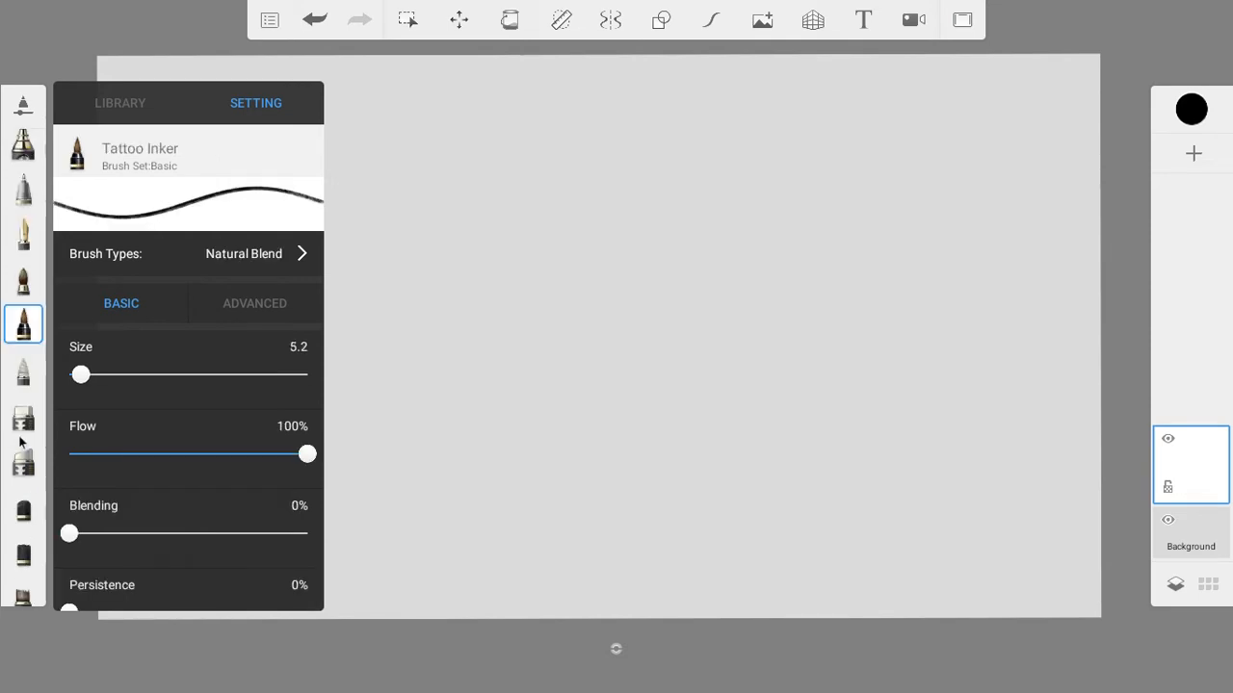
{"action": "scroll", "coordinate": [20, 444], "scroll_direction": "down", "scroll_amount": 2}
{"action": "scroll", "coordinate": [26, 442], "scroll_direction": "up", "scroll_amount": 4}
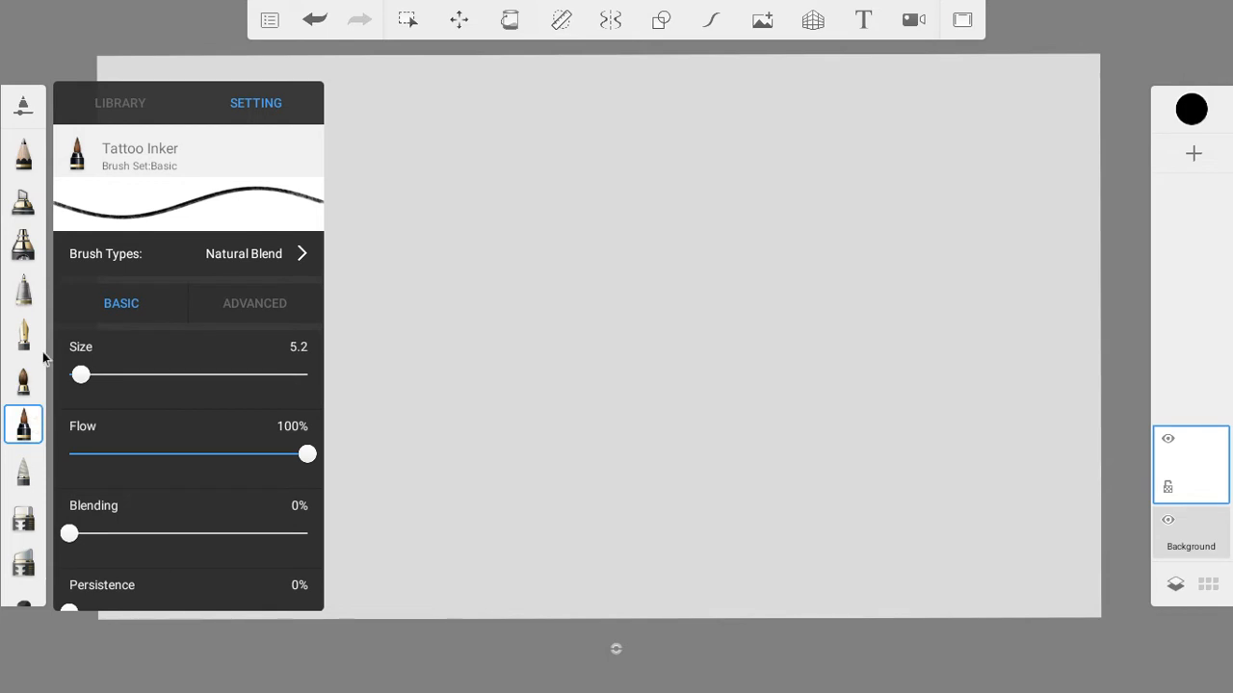
{"action": "left_click", "coordinate": [26, 295]}
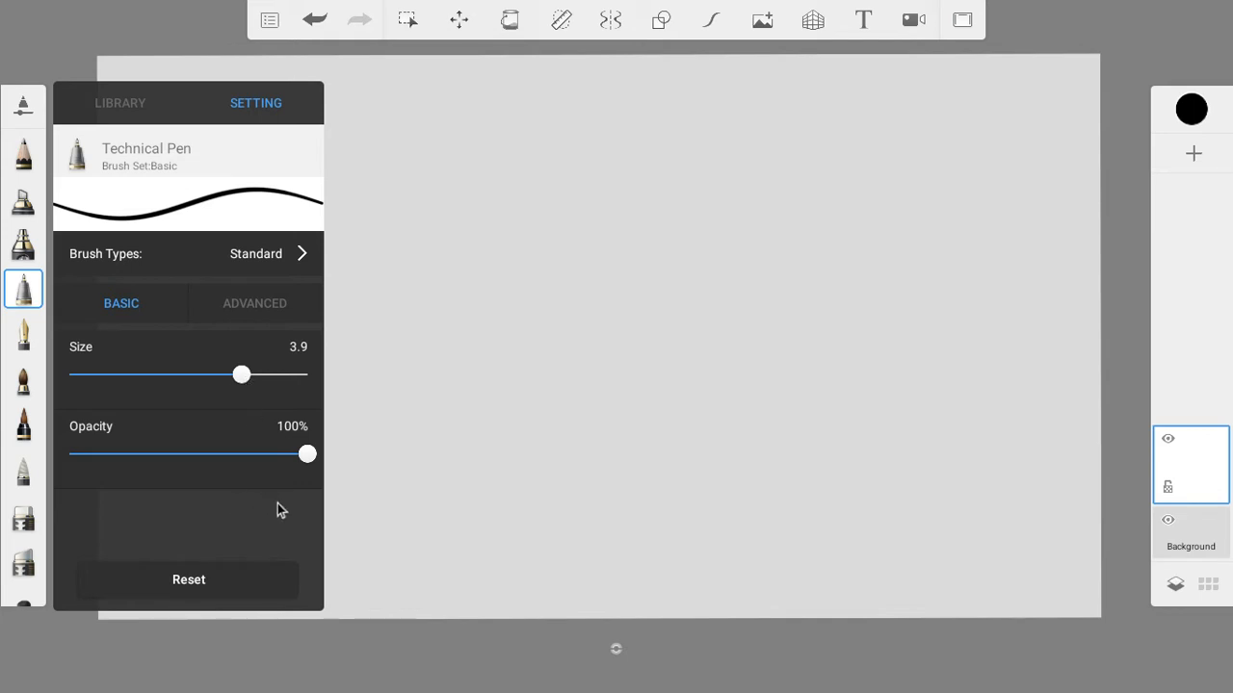
{"action": "left_click", "coordinate": [46, 36]}
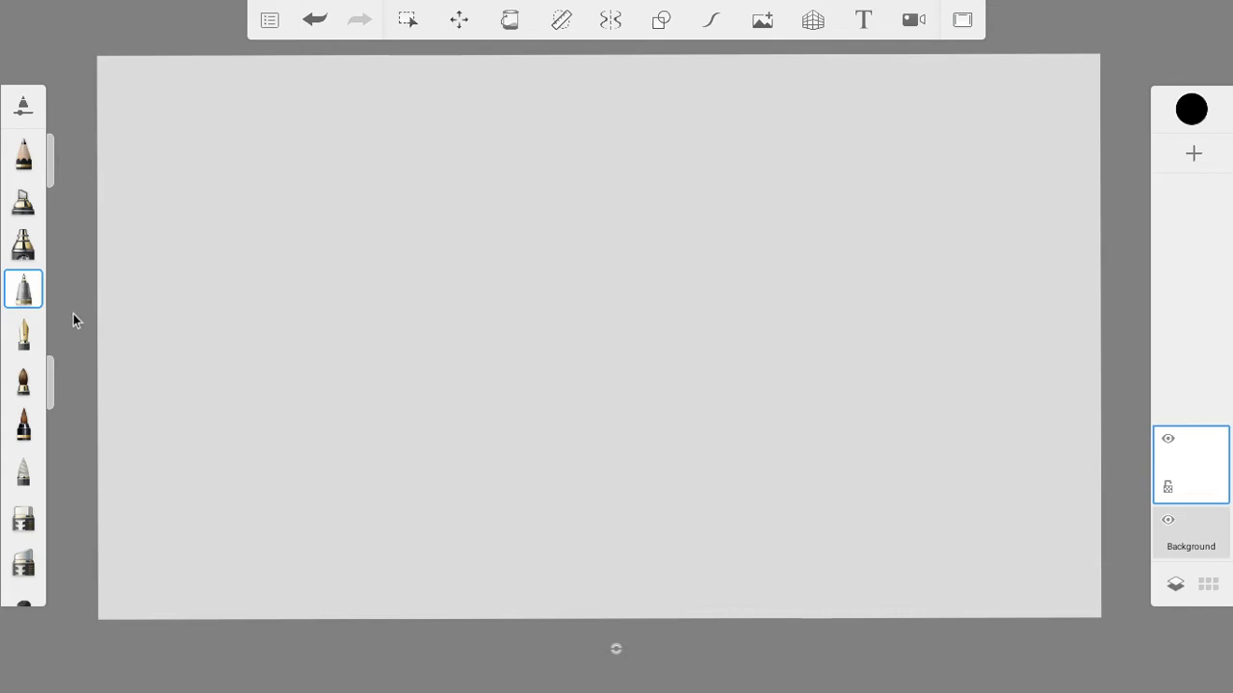
- Show the floating brush and colour puck and place it in the upper-left corner of the canvas
{"action": "left_click", "coordinate": [618, 654]}
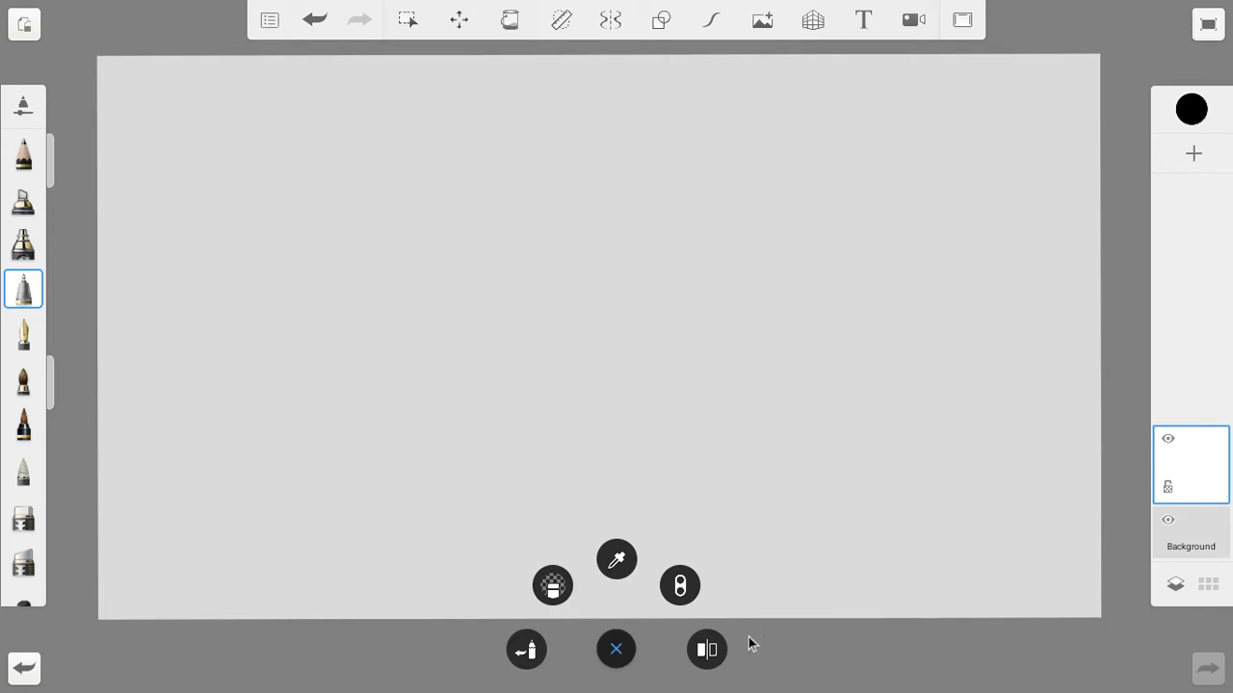
{"action": "left_click", "coordinate": [684, 586]}
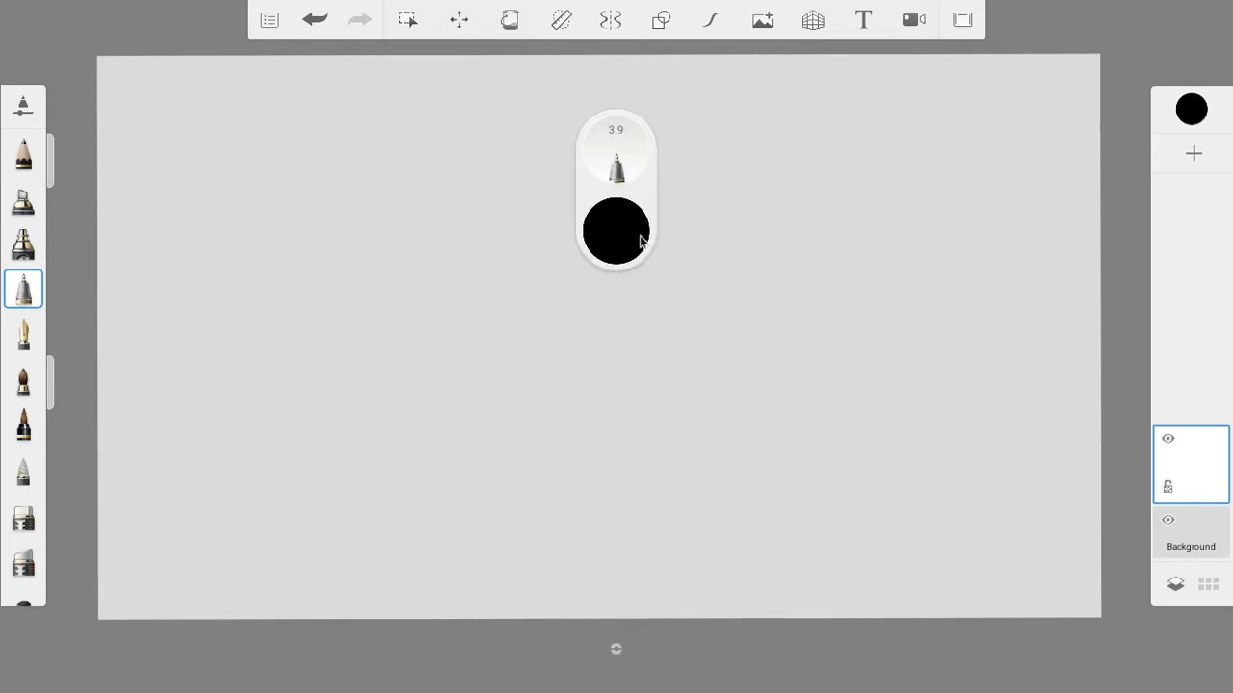
{"action": "left_click_drag", "start_coordinate": [649, 202], "coordinate": [187, 151]}
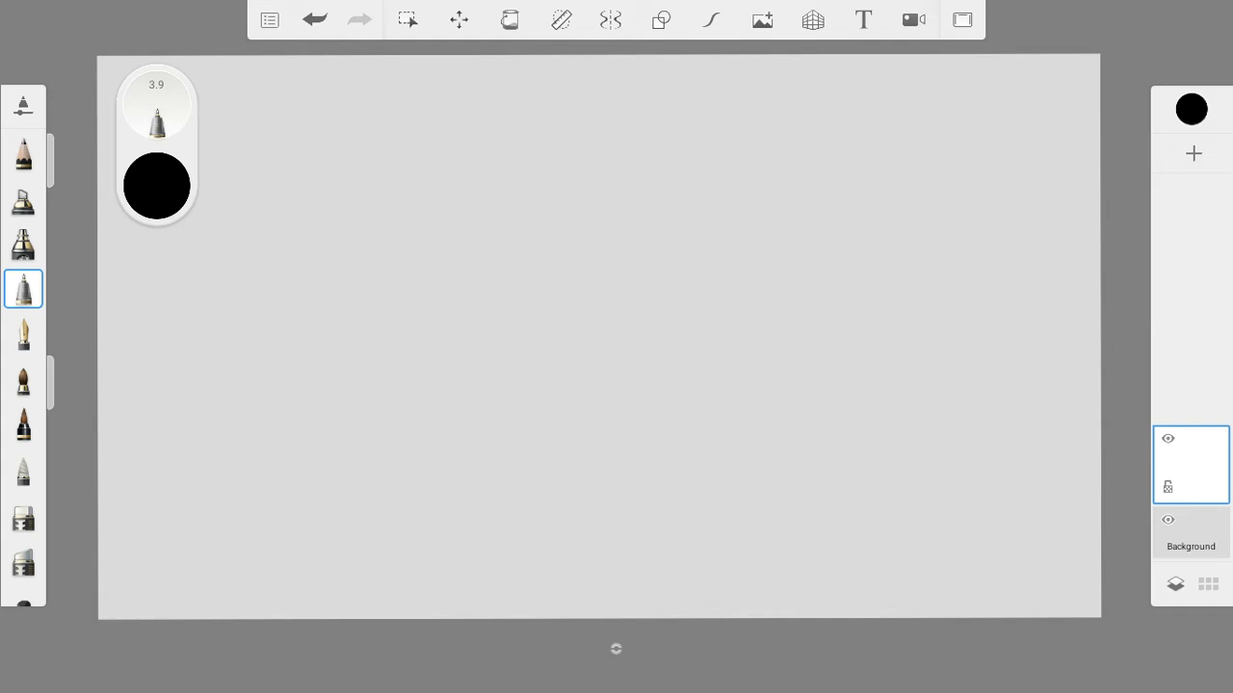
- Try the Technical Pen with freehand squiggles at sizes 3.9 and 5.9, undoing the first one
{"action": "mouse_move", "coordinate": [545, 291]}
{"action": "left_mouse_down"}
{"action": "mouse_move", "coordinate": [704, 193]}
{"action": "mouse_move", "coordinate": [735, 278]}
{"action": "mouse_move", "coordinate": [749, 436]}
{"action": "mouse_move", "coordinate": [908, 334]}
{"action": "left_mouse_up"}
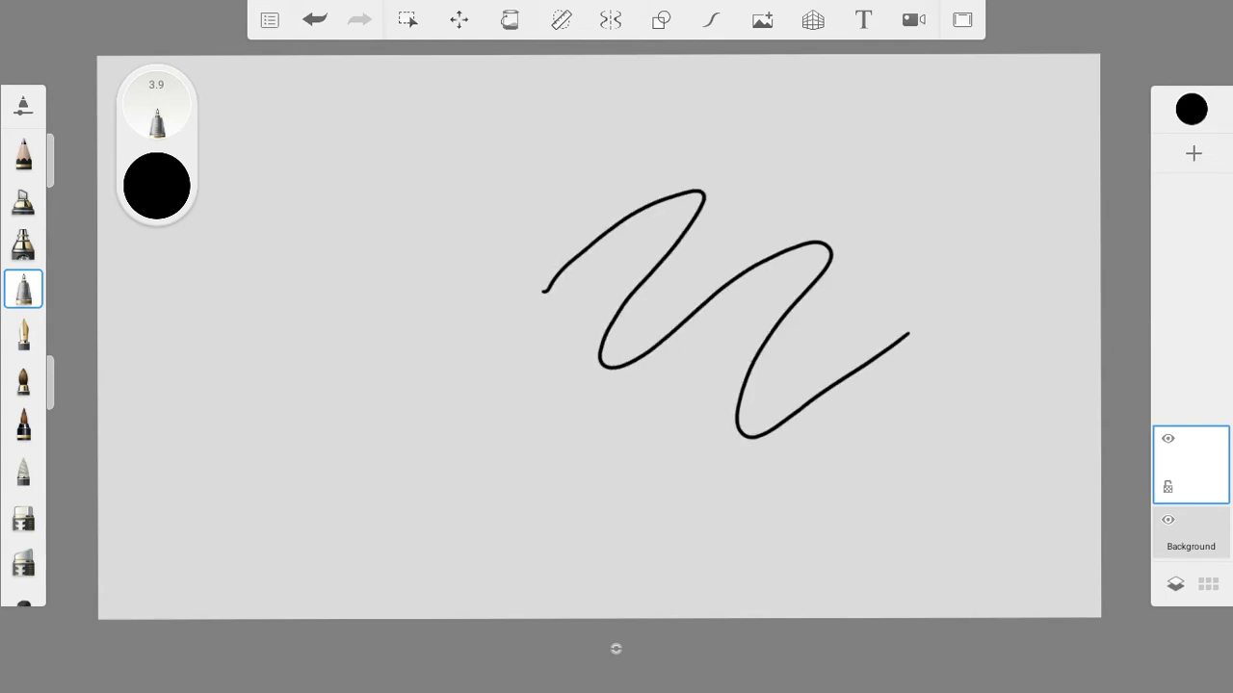
{"action": "key", "text": "ctrl+z"}
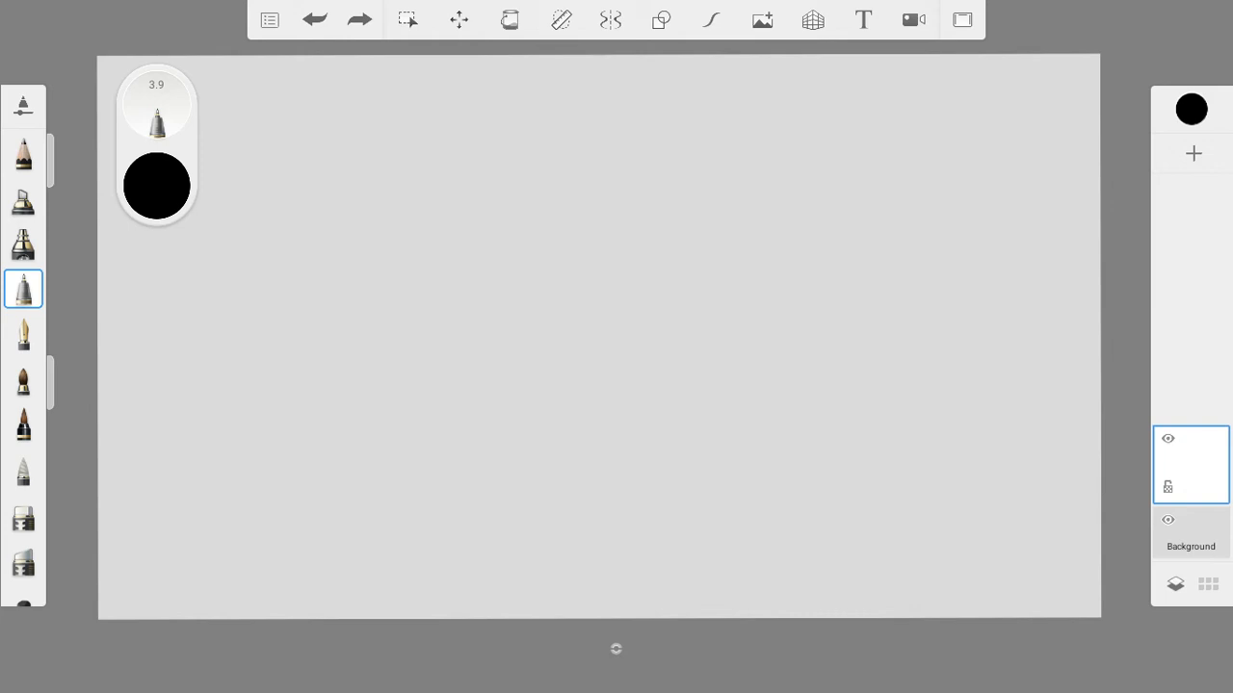
{"action": "left_click_drag", "start_coordinate": [156, 104], "coordinate": [213, 104]}
{"action": "mouse_move", "coordinate": [418, 259]}
{"action": "left_mouse_down"}
{"action": "mouse_move", "coordinate": [616, 134]}
{"action": "mouse_move", "coordinate": [563, 263]}
{"action": "mouse_move", "coordinate": [755, 272]}
{"action": "mouse_move", "coordinate": [778, 369]}
{"action": "mouse_move", "coordinate": [896, 314]}
{"action": "left_mouse_up"}
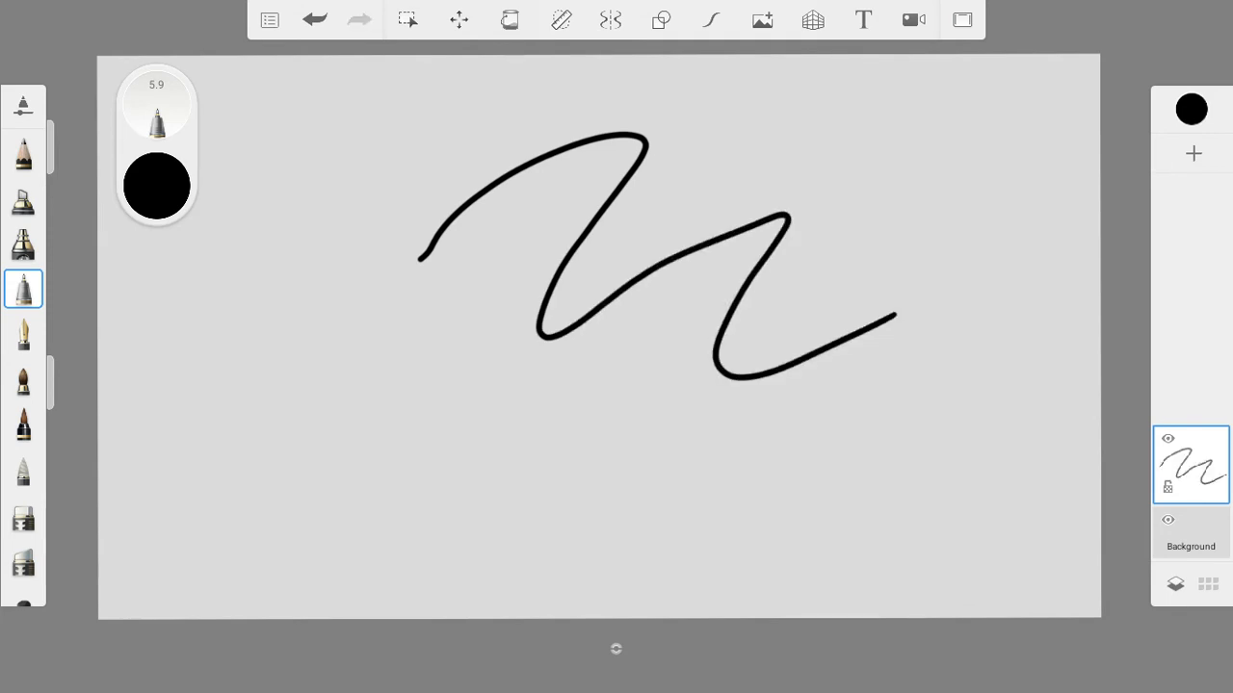
- Set the Technical Pen size to 5.0, testing it with a small squiggle, and undo the test strokes
{"action": "left_click_drag", "start_coordinate": [157, 102], "coordinate": [134, 102]}
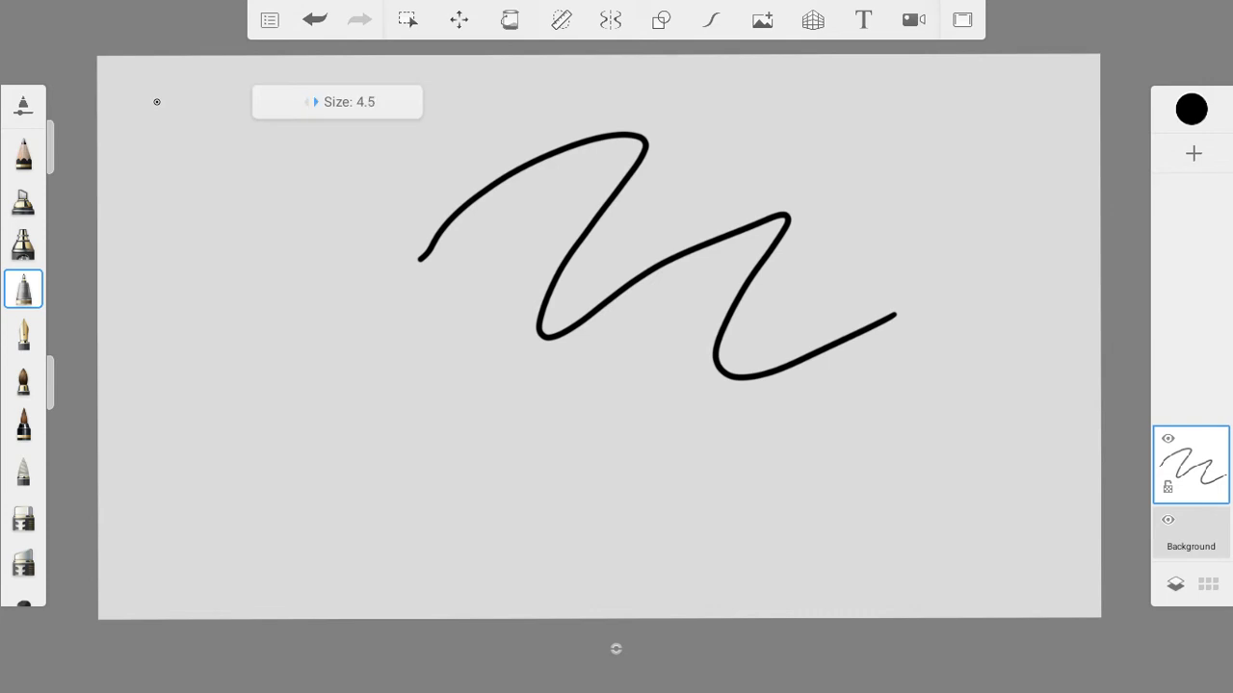
{"action": "left_click_drag", "start_coordinate": [50, 146], "coordinate": [57, 146]}
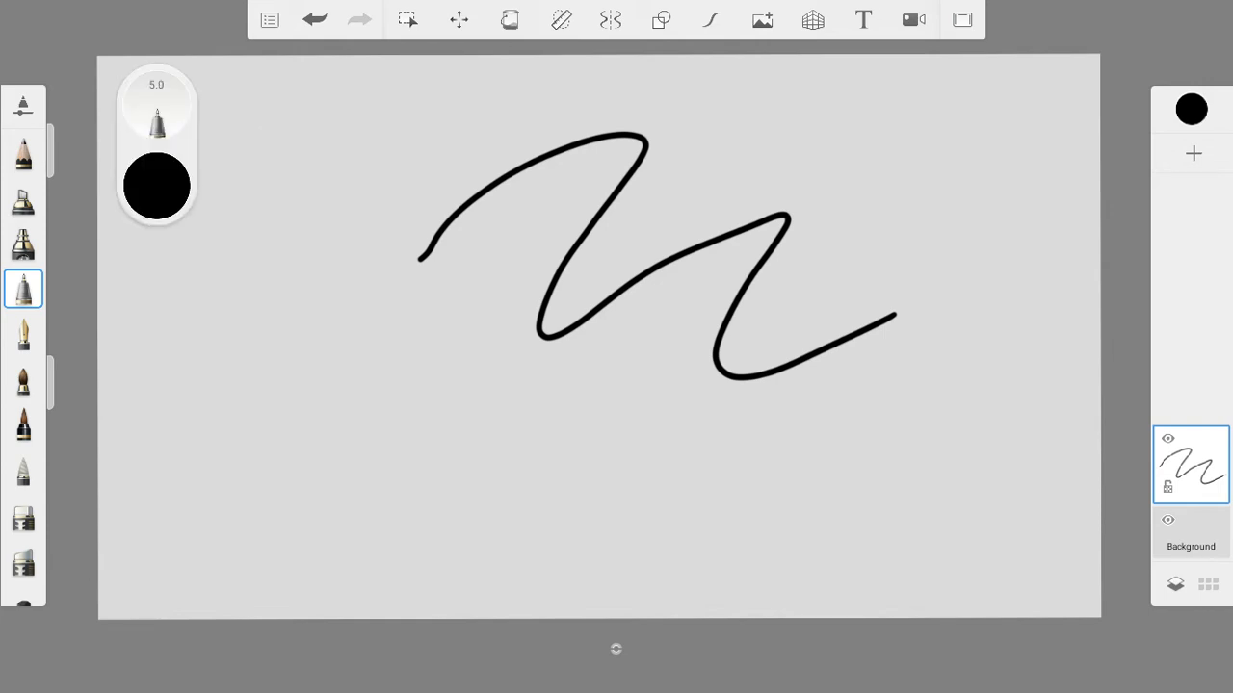
{"action": "mouse_move", "coordinate": [240, 286]}
{"action": "left_mouse_down"}
{"action": "mouse_move", "coordinate": [342, 303]}
{"action": "mouse_move", "coordinate": [408, 427]}
{"action": "mouse_move", "coordinate": [480, 412]}
{"action": "left_mouse_up"}
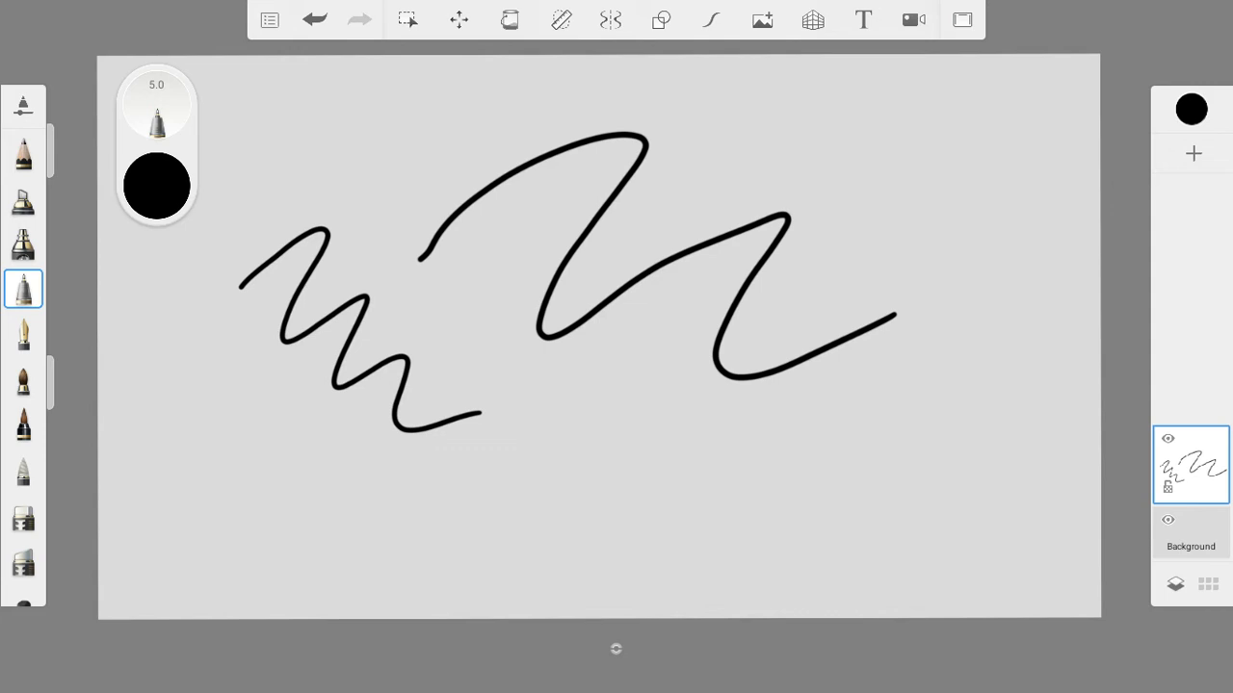
{"action": "key", "text": "ctrl+z"}
{"action": "key", "text": "ctrl+z"}
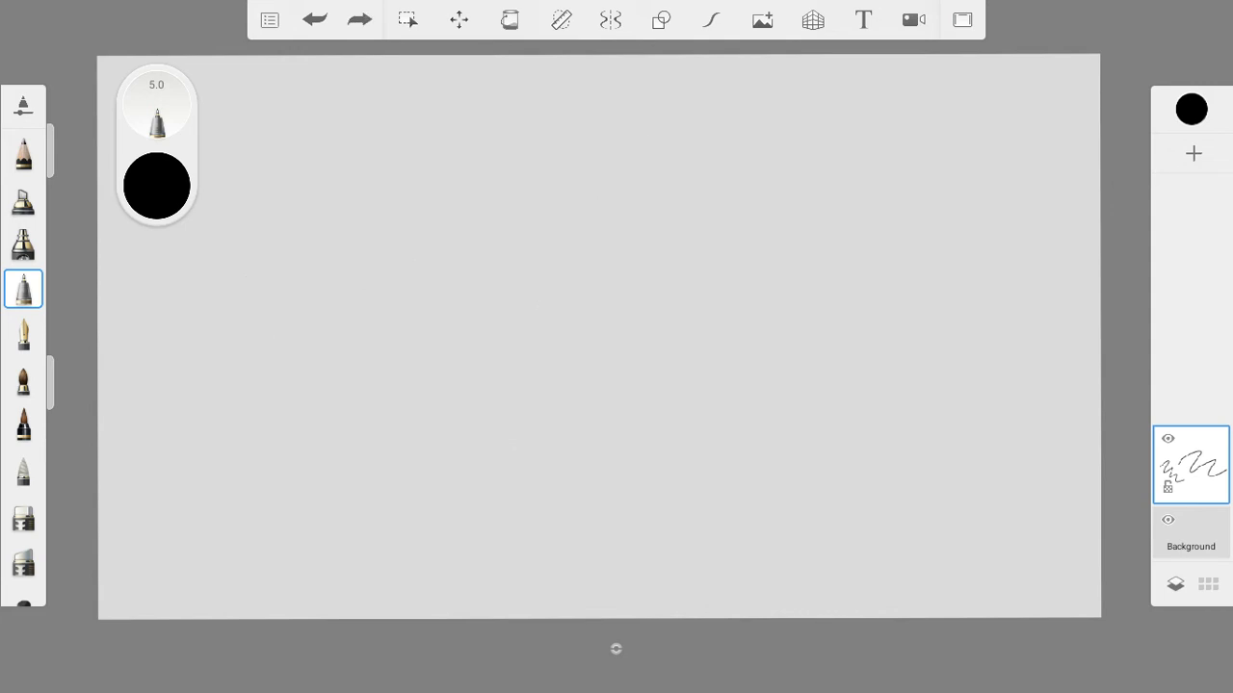
- Try a blue pen colour with HSL values 232, 99, 47 on a test squiggle and undo the stroke
{"action": "left_click", "coordinate": [156, 185]}
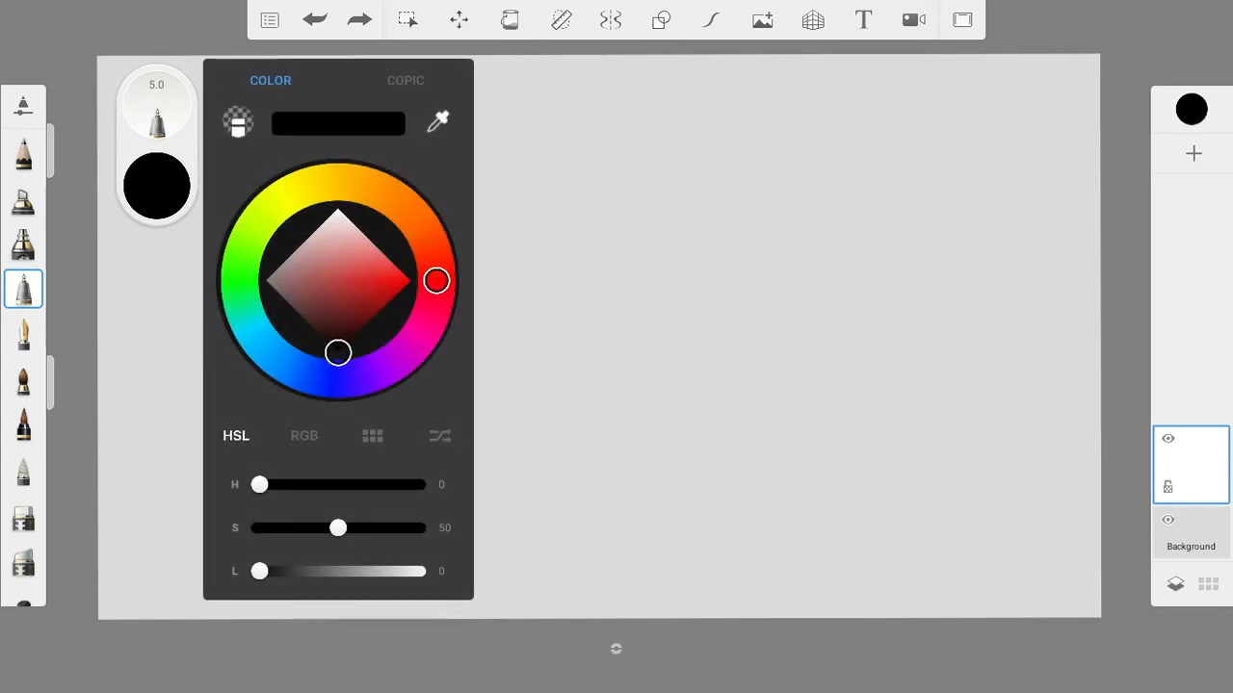
{"action": "left_click", "coordinate": [332, 379]}
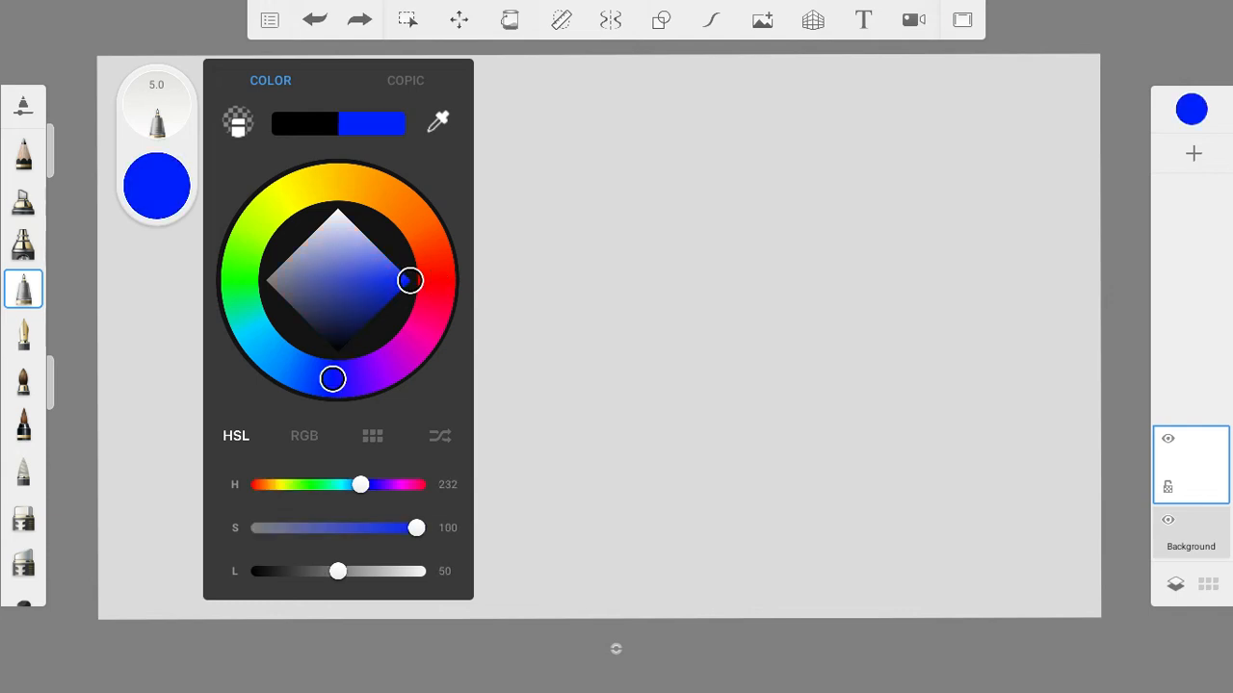
{"action": "mouse_move", "coordinate": [409, 280]}
{"action": "left_mouse_down"}
{"action": "mouse_move", "coordinate": [378, 300]}
{"action": "mouse_move", "coordinate": [405, 283]}
{"action": "left_mouse_up"}
{"action": "mouse_move", "coordinate": [583, 193]}
{"action": "left_mouse_down"}
{"action": "mouse_move", "coordinate": [655, 143]}
{"action": "mouse_move", "coordinate": [698, 283]}
{"action": "mouse_move", "coordinate": [873, 391]}
{"action": "left_mouse_up"}
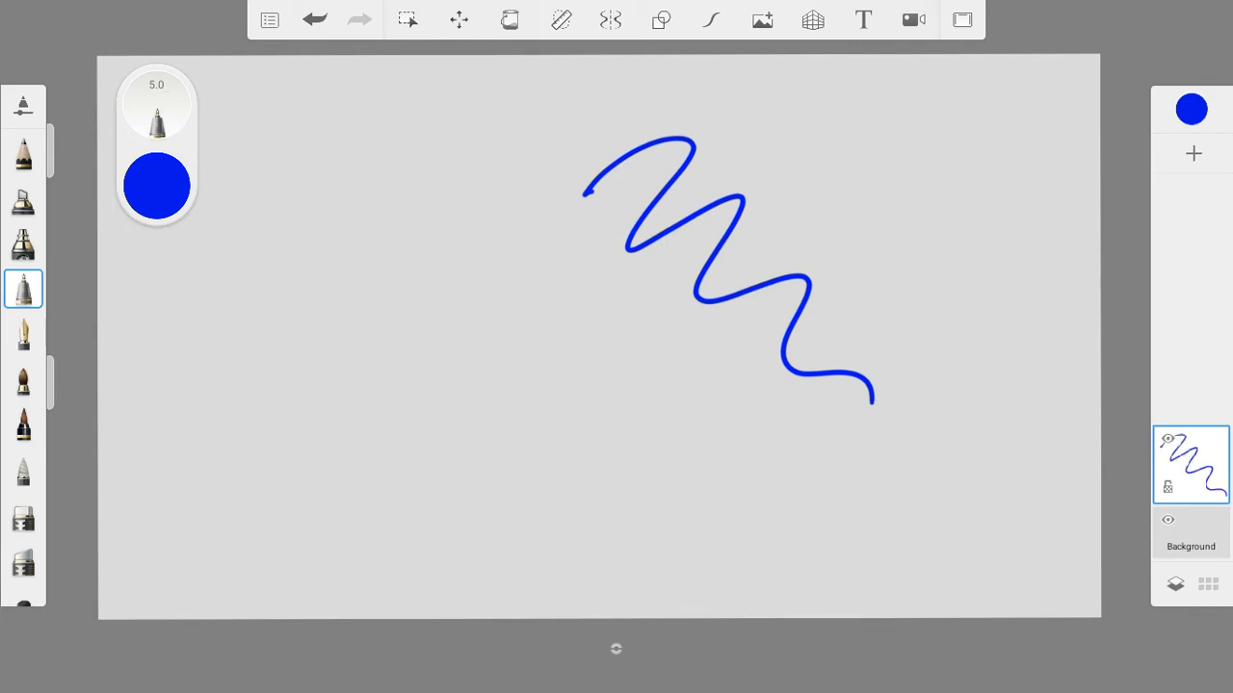
{"action": "key", "text": "ctrl+z"}
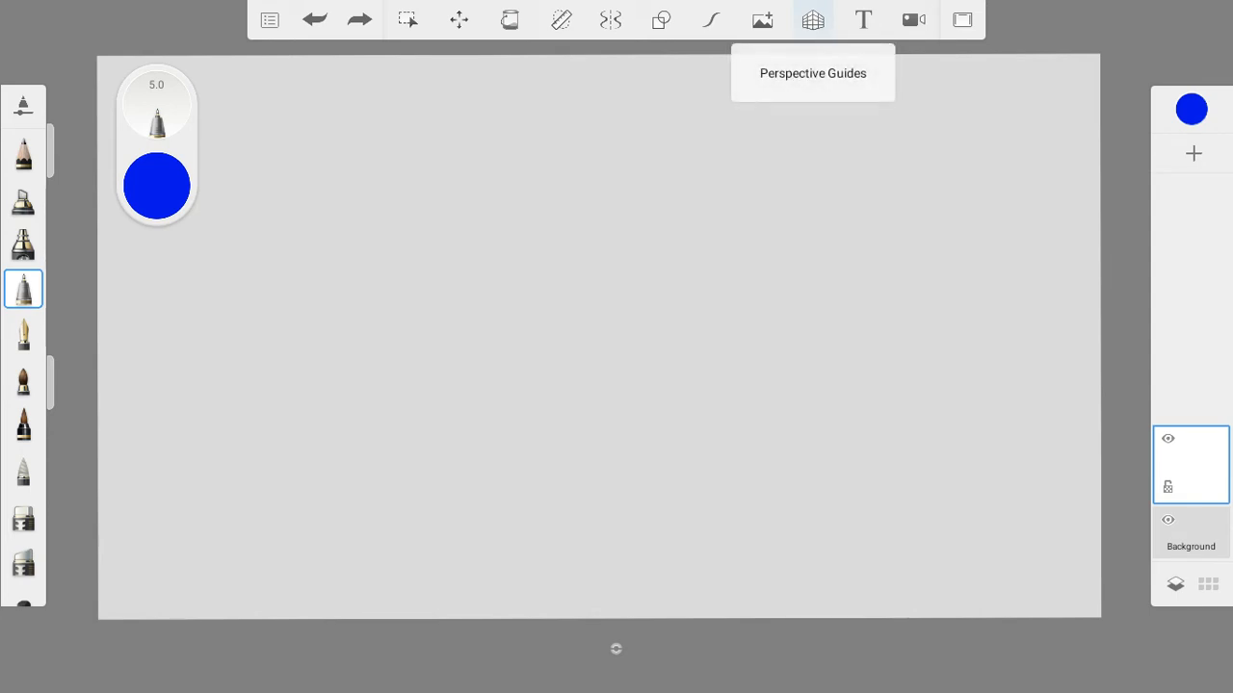
- Turn on one-point perspective guides as a bounded grid and enlarge its frame by moving two opposite corners outward
{"action": "left_click", "coordinate": [814, 23]}
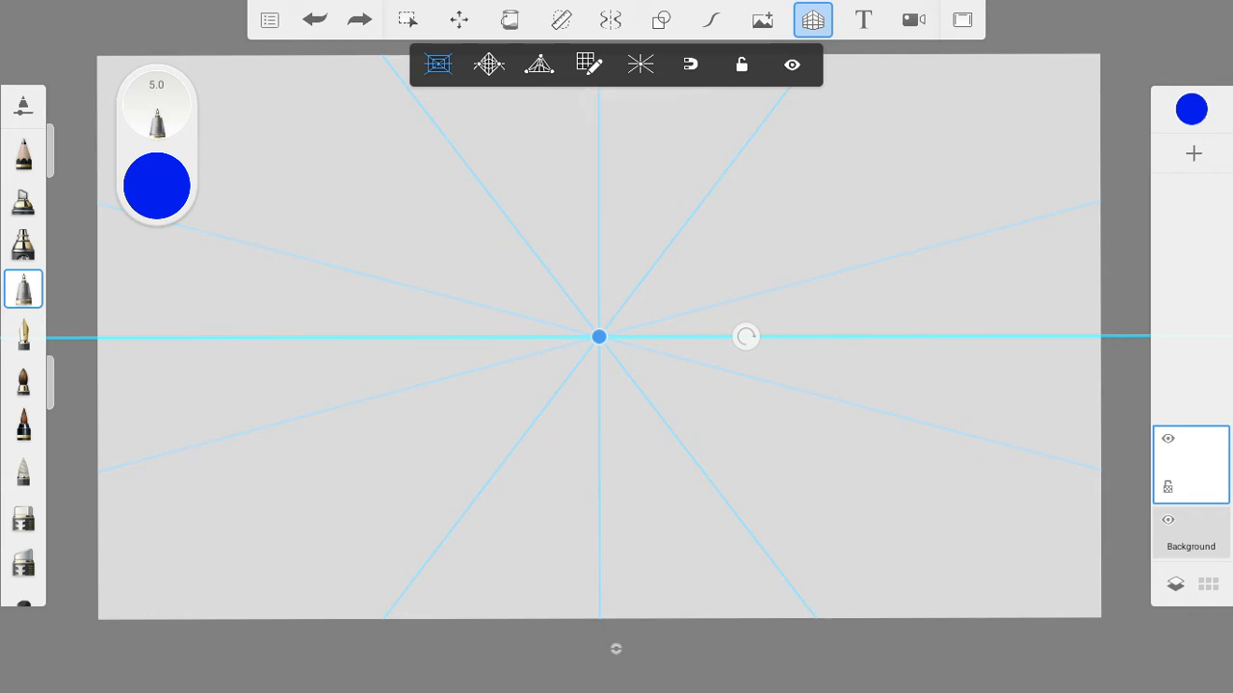
{"action": "left_click", "coordinate": [642, 74]}
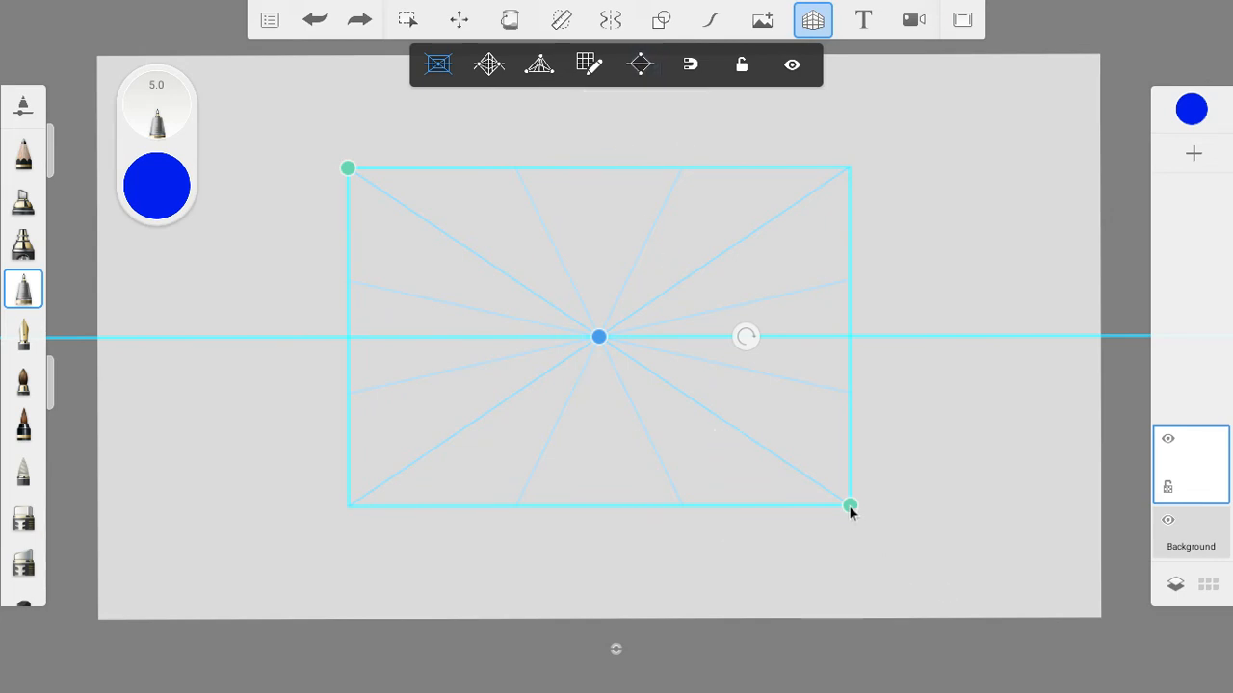
{"action": "left_click_drag", "start_coordinate": [850, 508], "coordinate": [970, 558]}
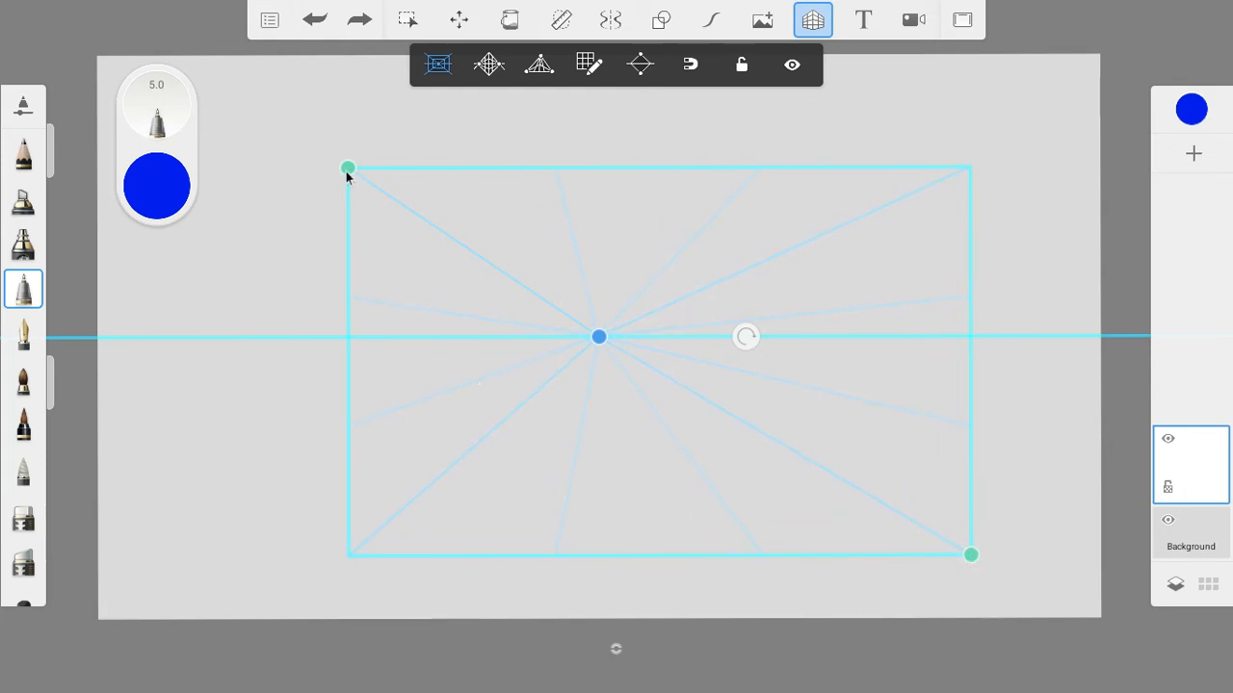
{"action": "left_click_drag", "start_coordinate": [347, 171], "coordinate": [214, 111]}
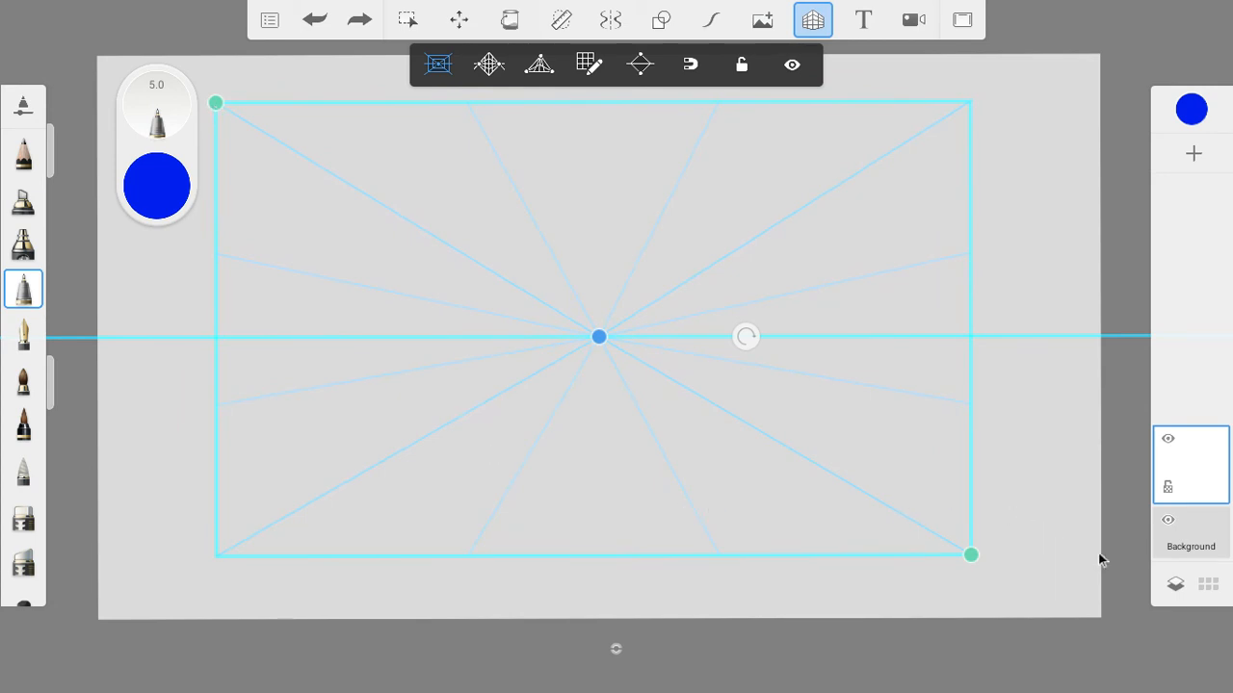
- Set the background colour to white with HSL values 232, 50, 100
{"action": "left_click", "coordinate": [1198, 548]}
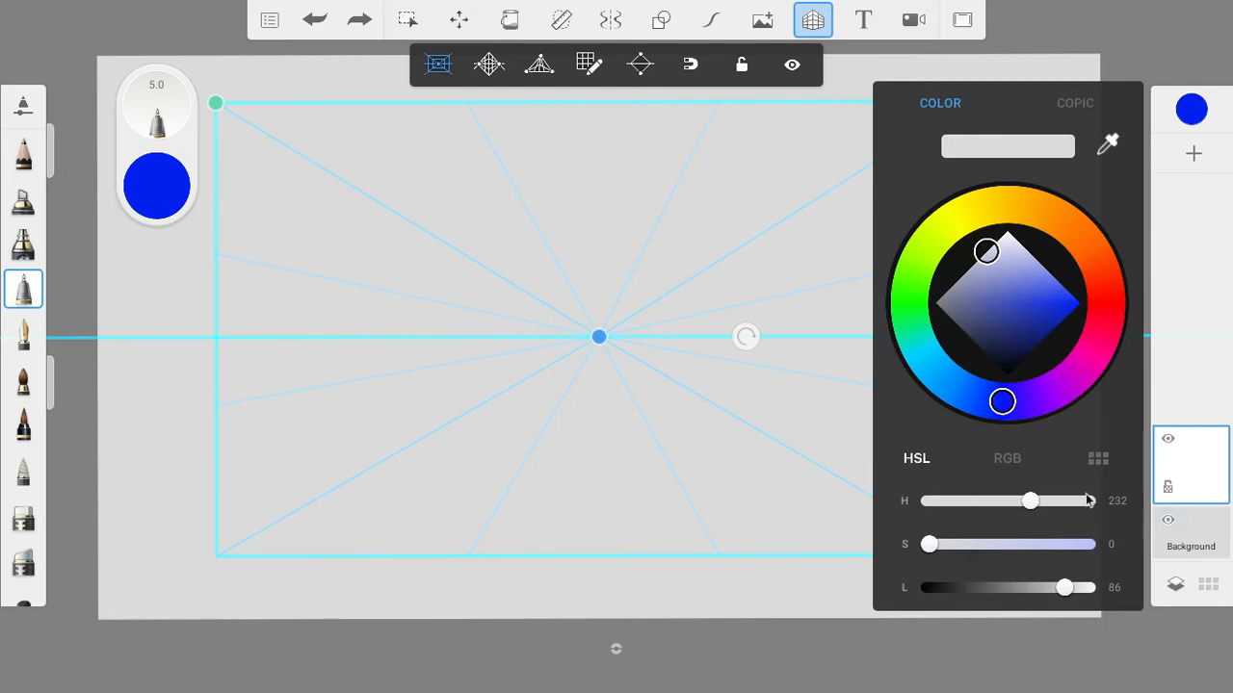
{"action": "left_click_drag", "start_coordinate": [1002, 292], "coordinate": [1007, 231]}
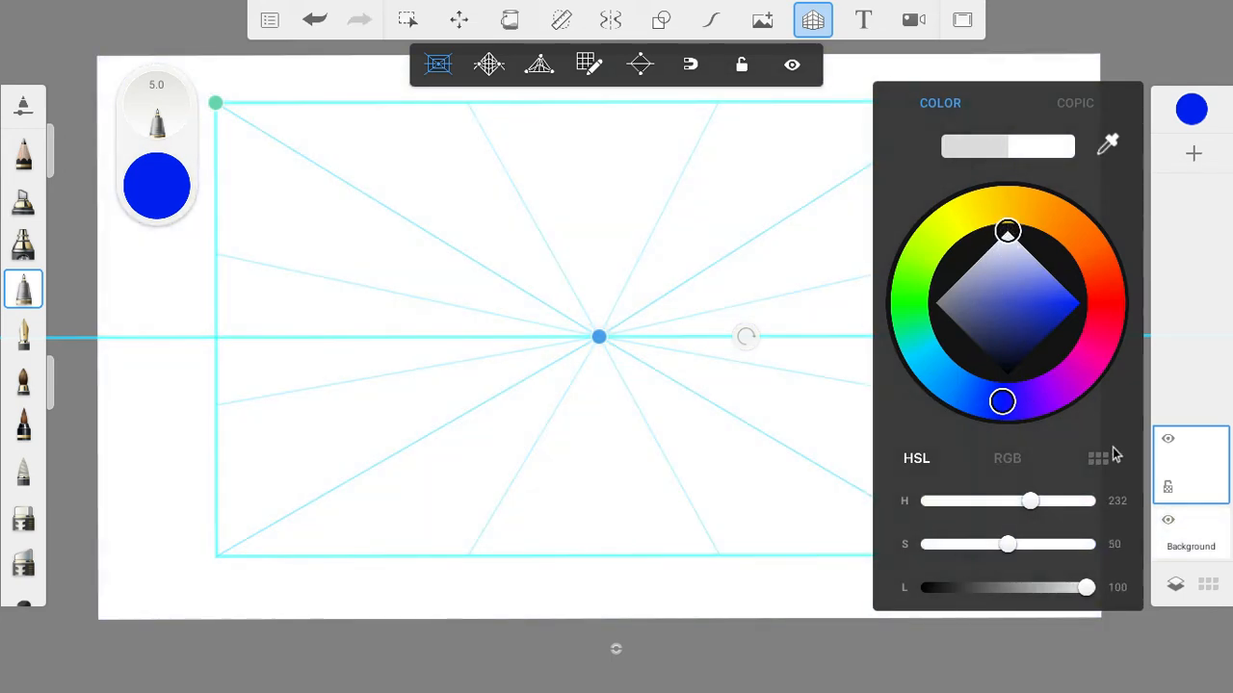
{"action": "left_click", "coordinate": [1167, 43]}
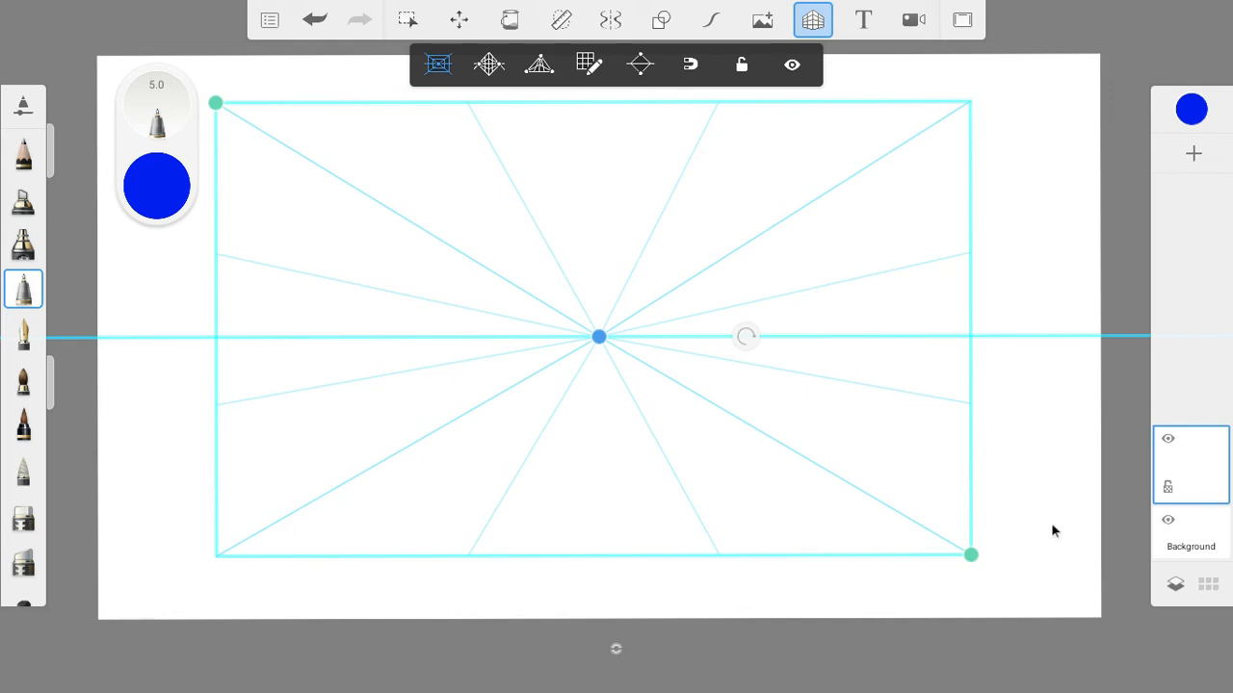
- Extend the perspective frame slightly at two opposite corners and set the grid density to 3
{"action": "left_click_drag", "start_coordinate": [972, 558], "coordinate": [998, 580]}
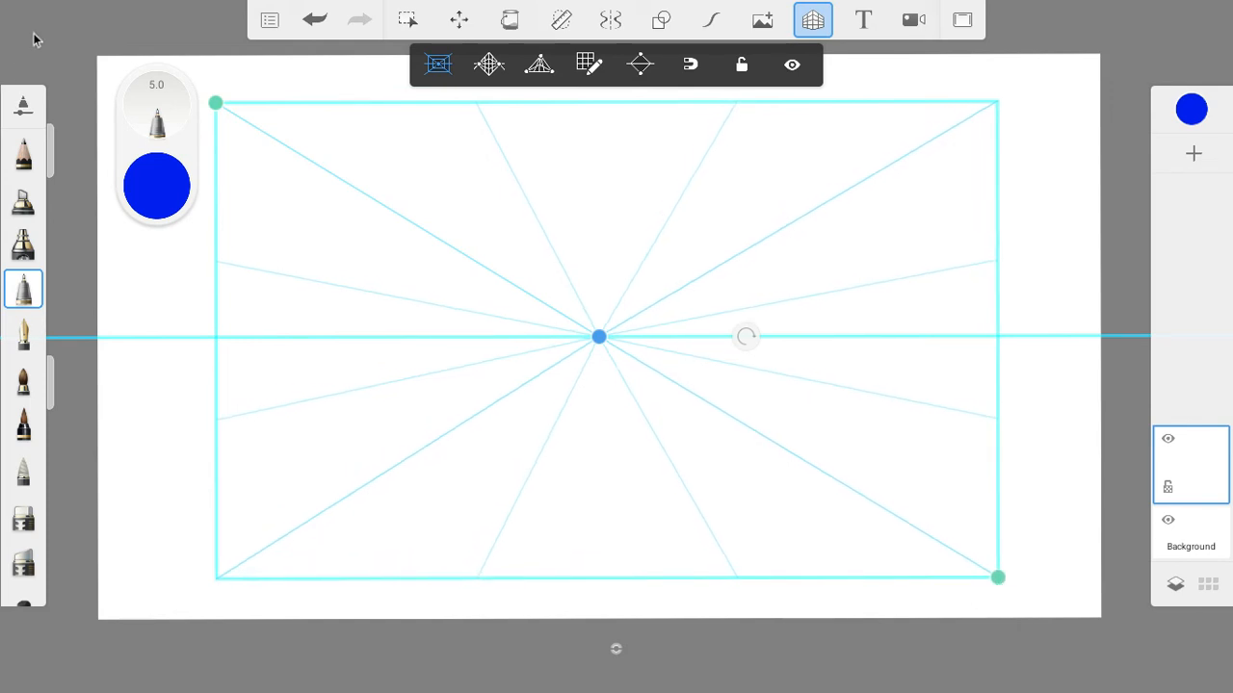
{"action": "left_click_drag", "start_coordinate": [215, 104], "coordinate": [206, 95]}
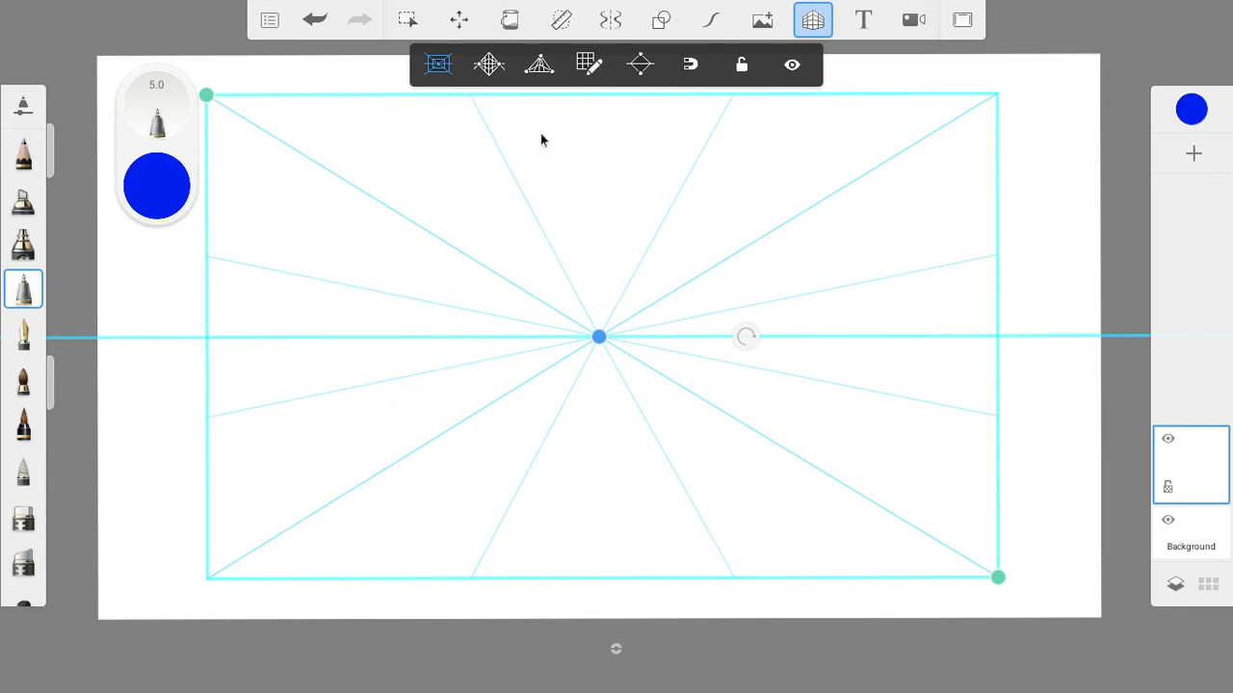
{"action": "left_click", "coordinate": [589, 66]}
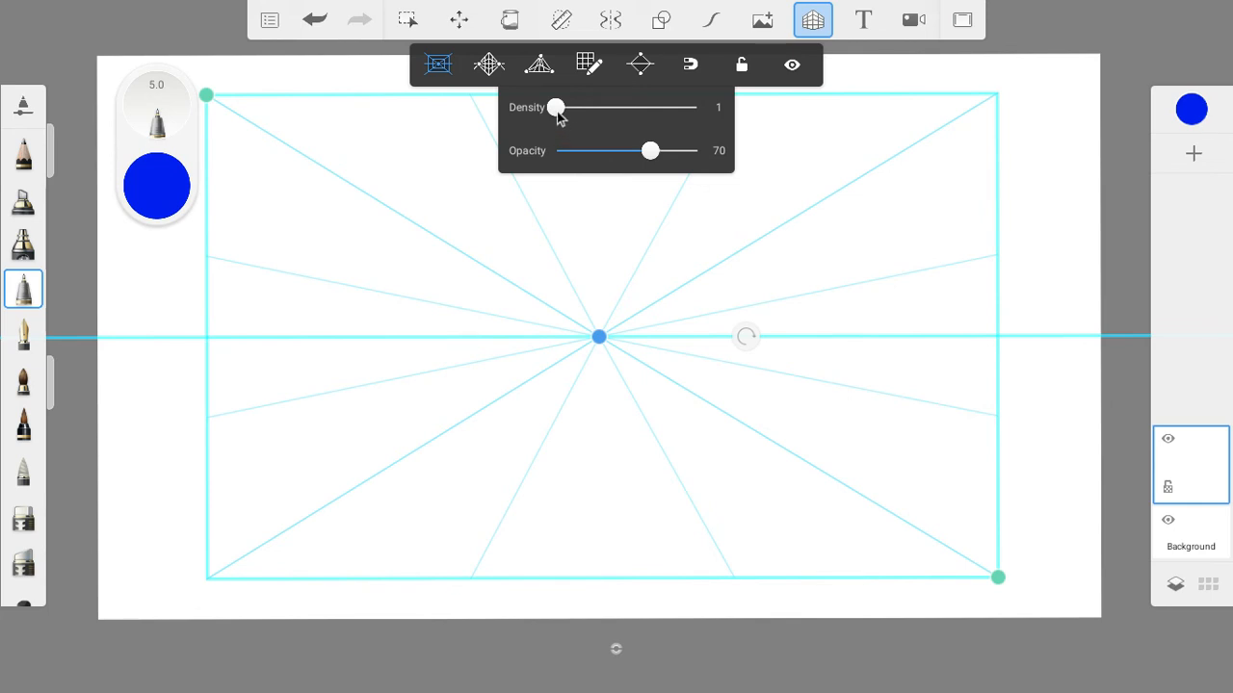
{"action": "left_click_drag", "start_coordinate": [559, 109], "coordinate": [589, 116]}
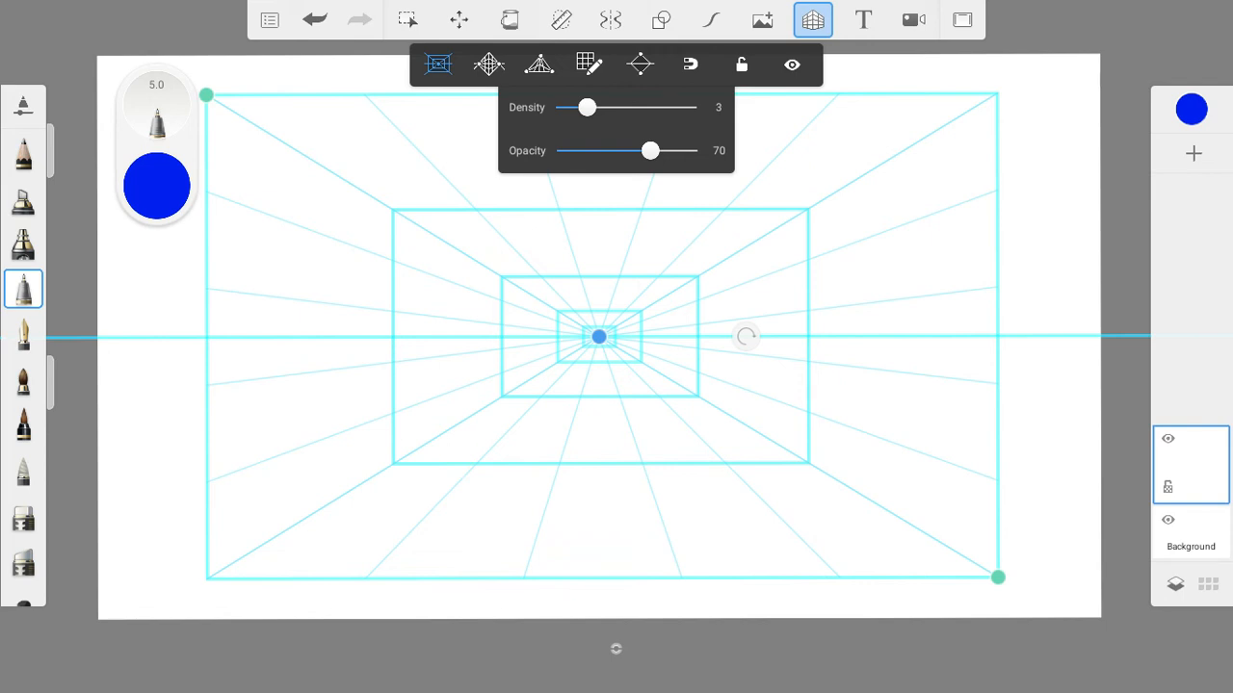
{"action": "mouse_move", "coordinate": [586, 107]}
{"action": "left_mouse_down"}
{"action": "mouse_move", "coordinate": [571, 107]}
{"action": "mouse_move", "coordinate": [587, 107]}
{"action": "left_mouse_up"}
- Set the pen colour to black with HSL values 232, 50, 0
{"action": "left_click", "coordinate": [156, 186]}
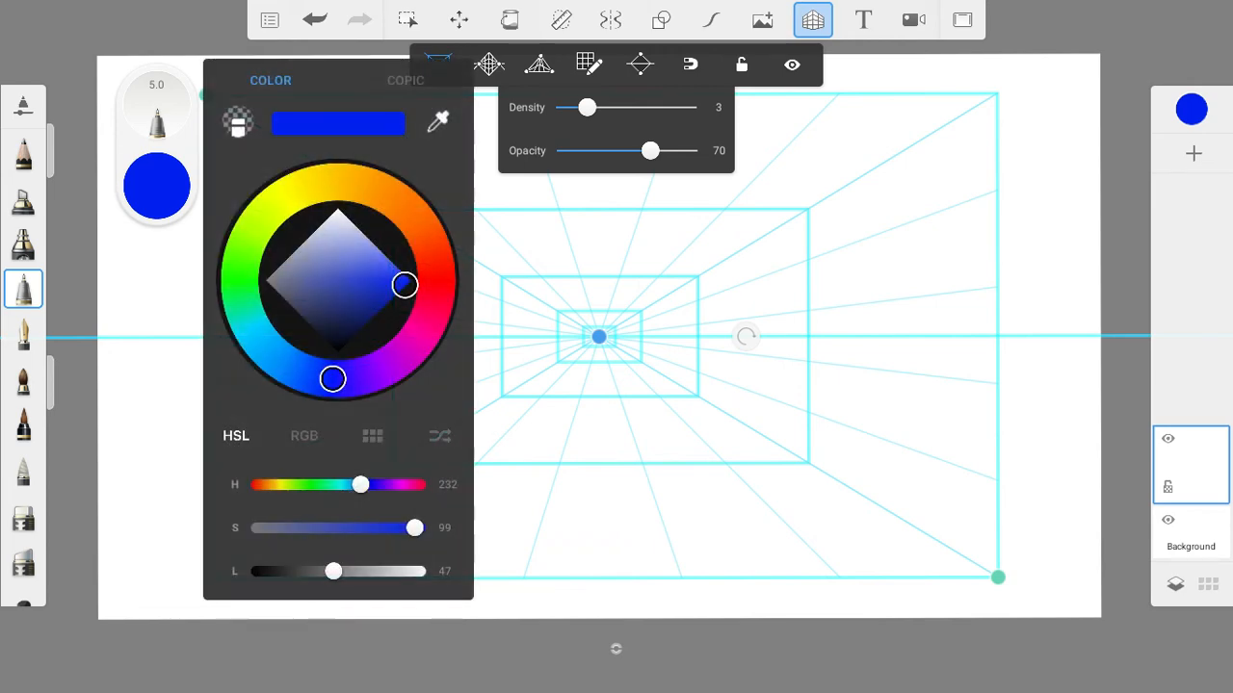
{"action": "mouse_move", "coordinate": [404, 285]}
{"action": "left_mouse_down"}
{"action": "mouse_move", "coordinate": [339, 311]}
{"action": "mouse_move", "coordinate": [337, 352]}
{"action": "left_mouse_up"}
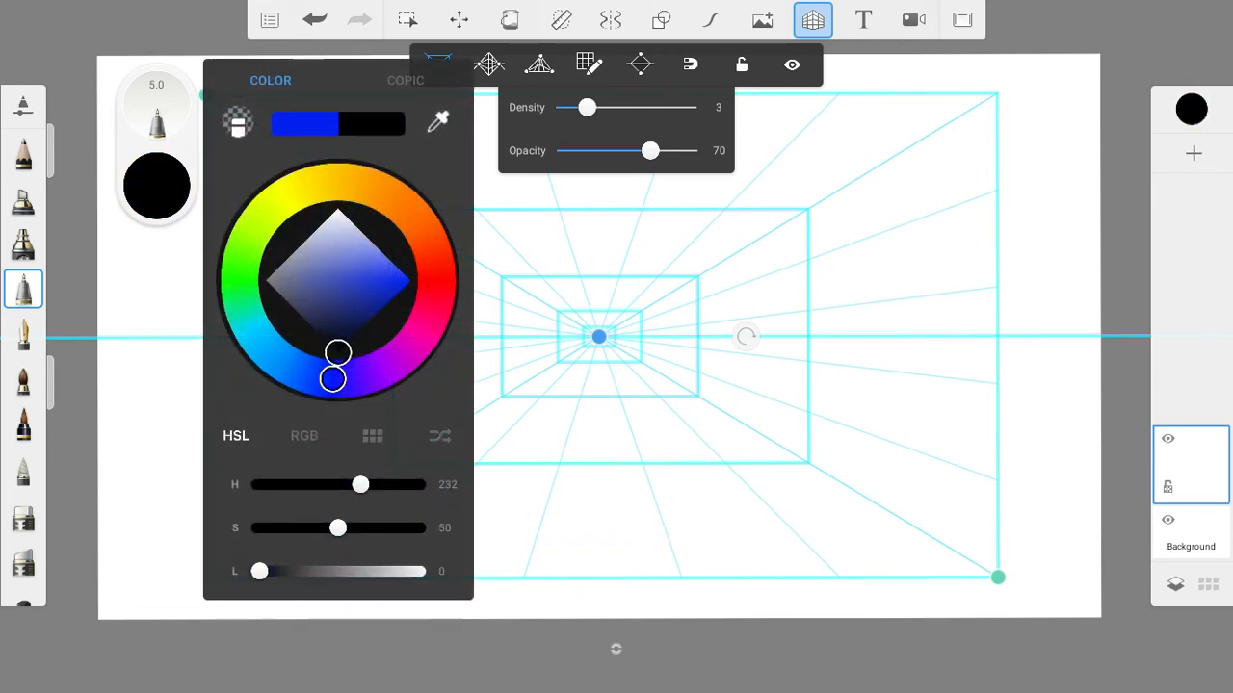
- Draw a black horizontal line on the floor area left of the vanishing point, then hide the perspective guides and show them again
{"action": "left_click", "coordinate": [156, 186]}
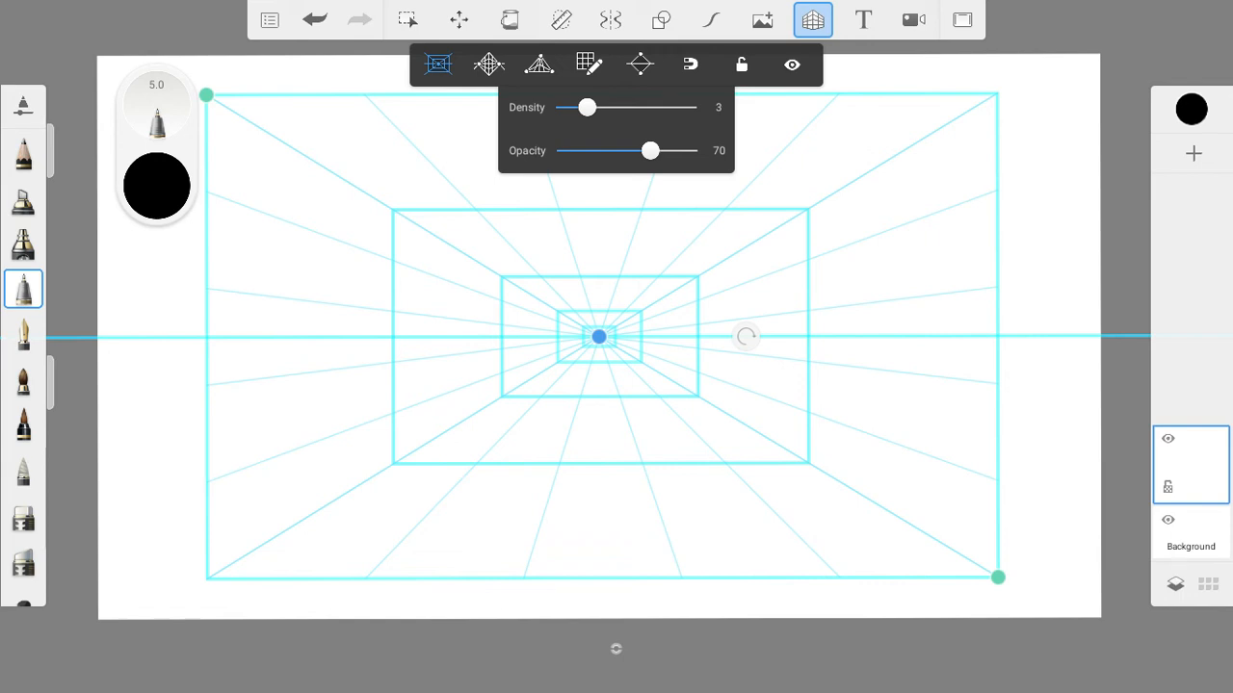
{"action": "left_click_drag", "start_coordinate": [403, 529], "coordinate": [542, 529]}
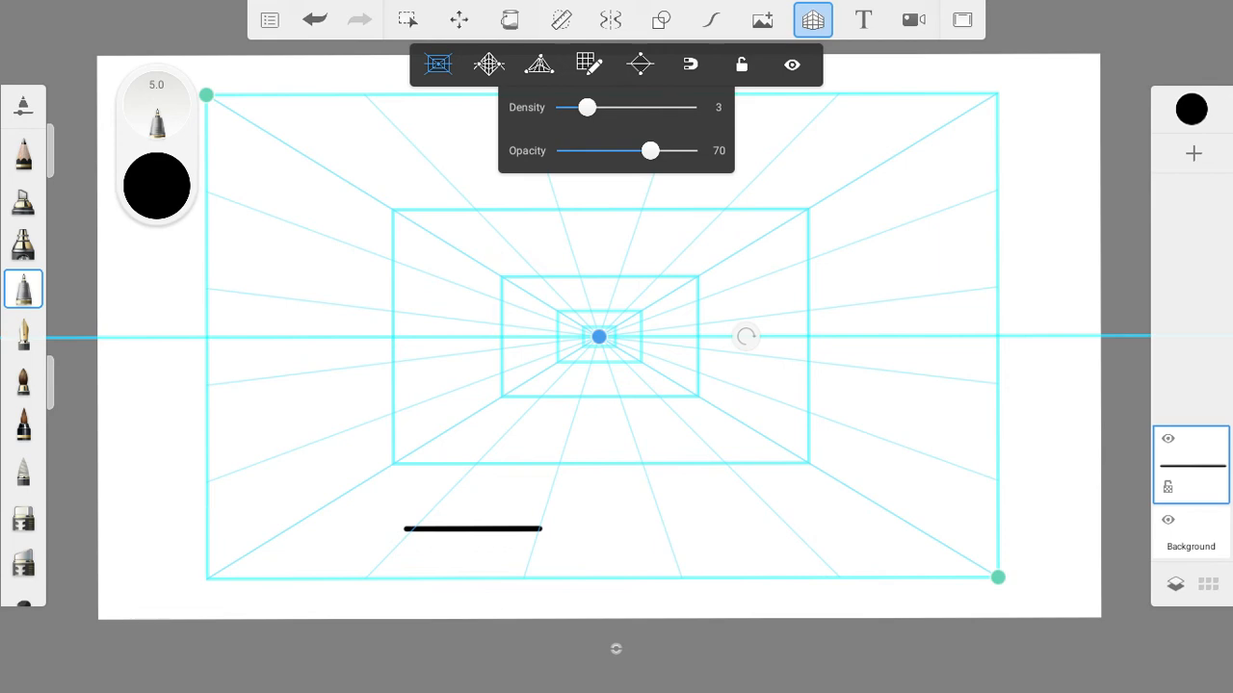
{"action": "scroll", "coordinate": [525, 566], "scroll_direction": "up", "scroll_amount": 5}
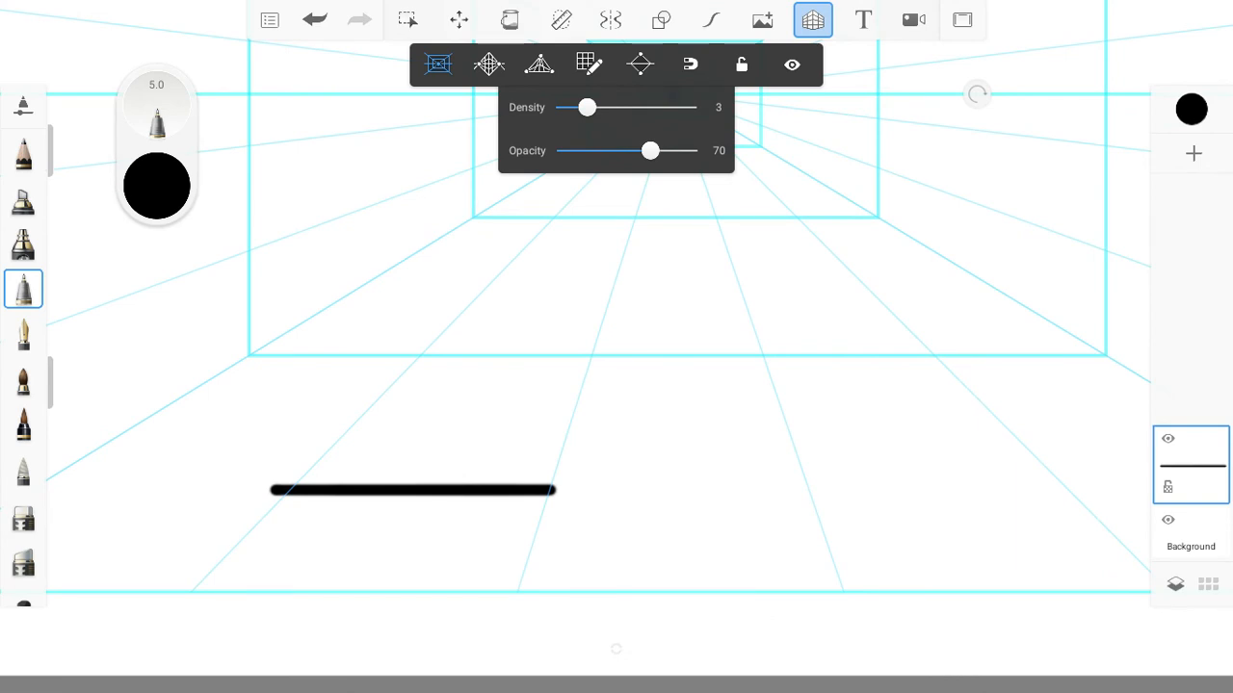
{"action": "left_click", "coordinate": [813, 20]}
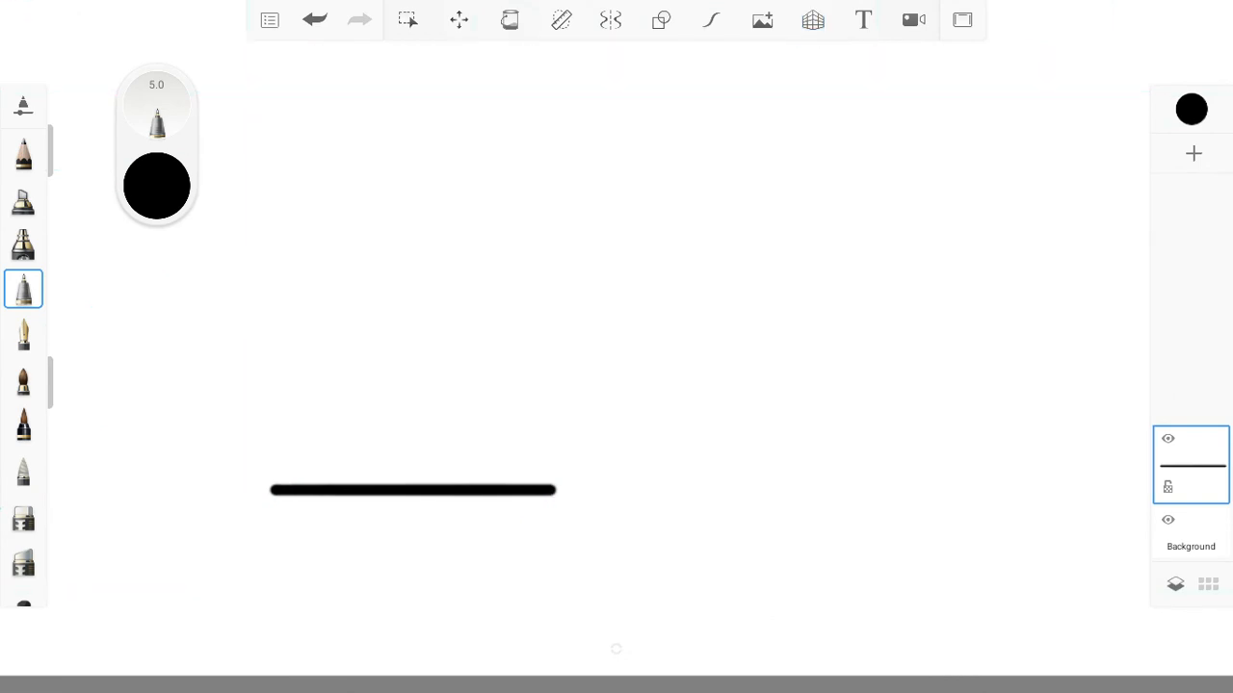
{"action": "left_click", "coordinate": [813, 20]}
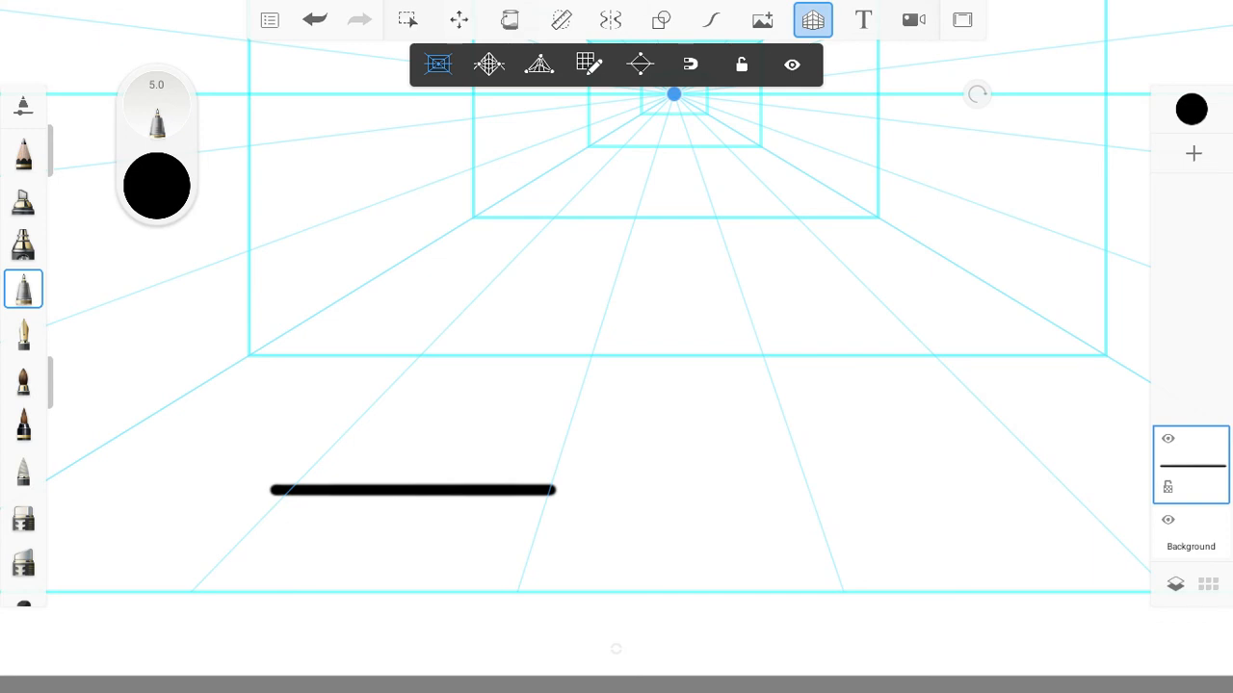
- Draw two lines from the floor line's ends toward the vanishing point and join them with a short horizontal line at the far end
{"action": "left_click_drag", "start_coordinate": [285, 486], "coordinate": [623, 148]}
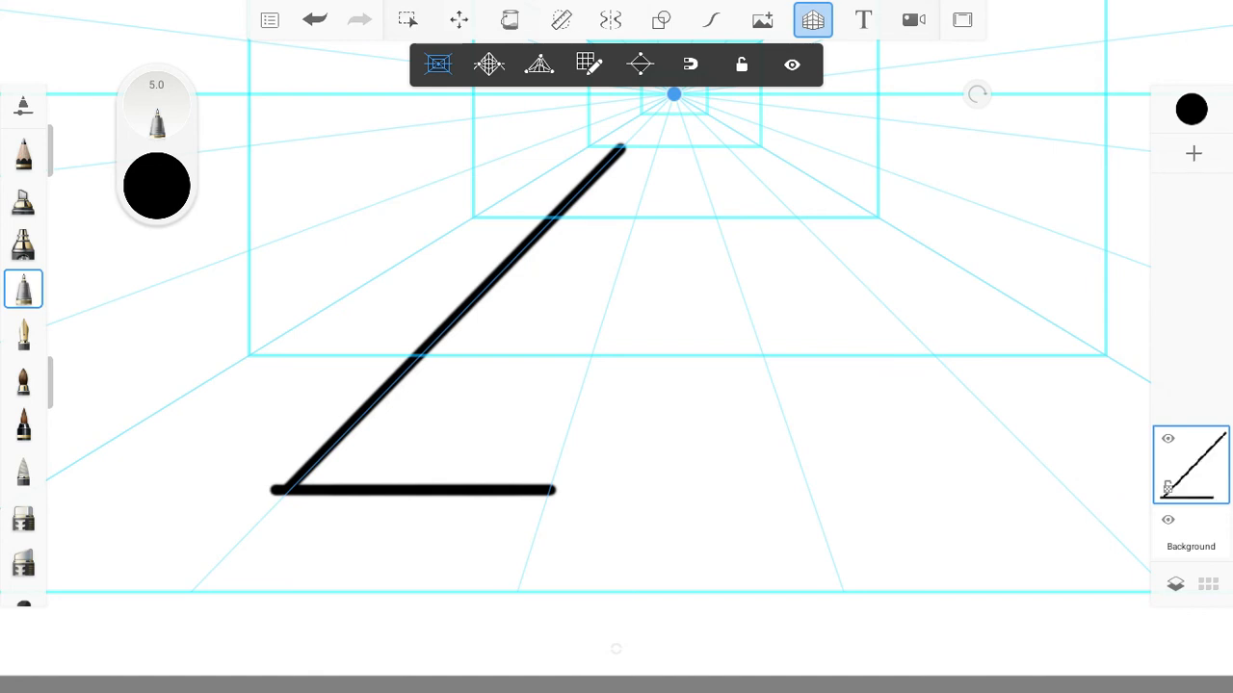
{"action": "left_click_drag", "start_coordinate": [551, 489], "coordinate": [657, 147]}
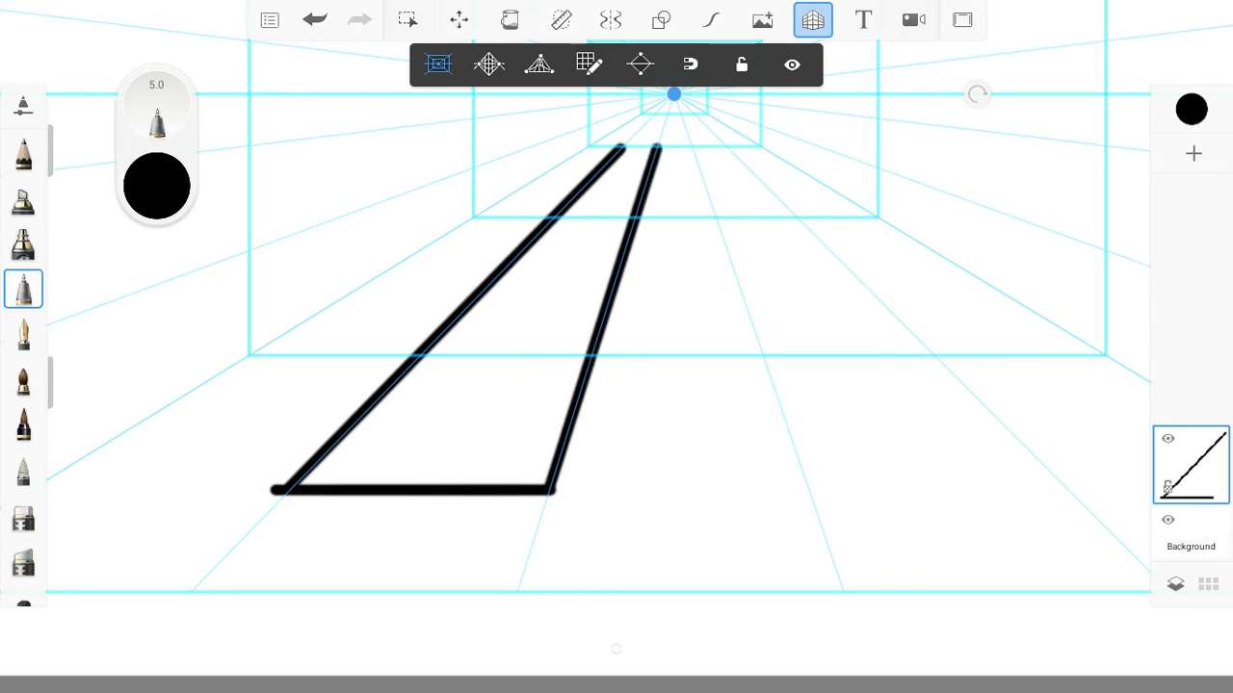
{"action": "scroll", "coordinate": [616, 347], "scroll_direction": "up", "scroll_amount": 10}
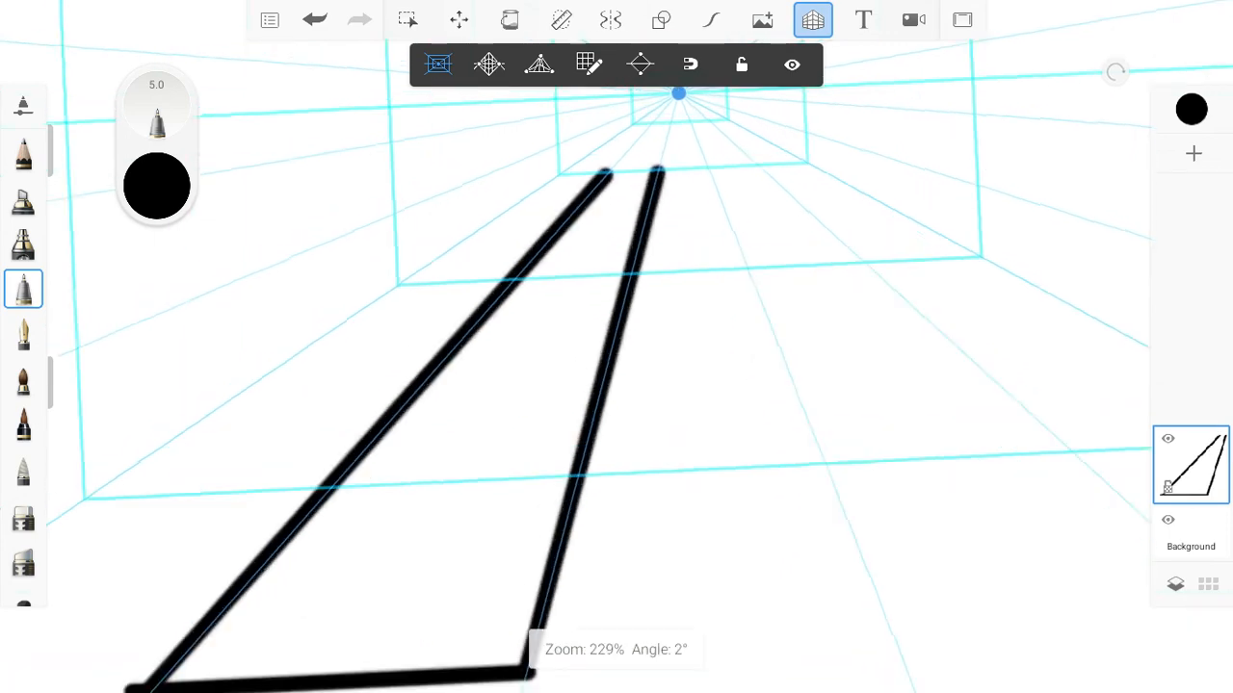
{"action": "scroll", "coordinate": [617, 346], "scroll_direction": "up", "scroll_amount": 1}
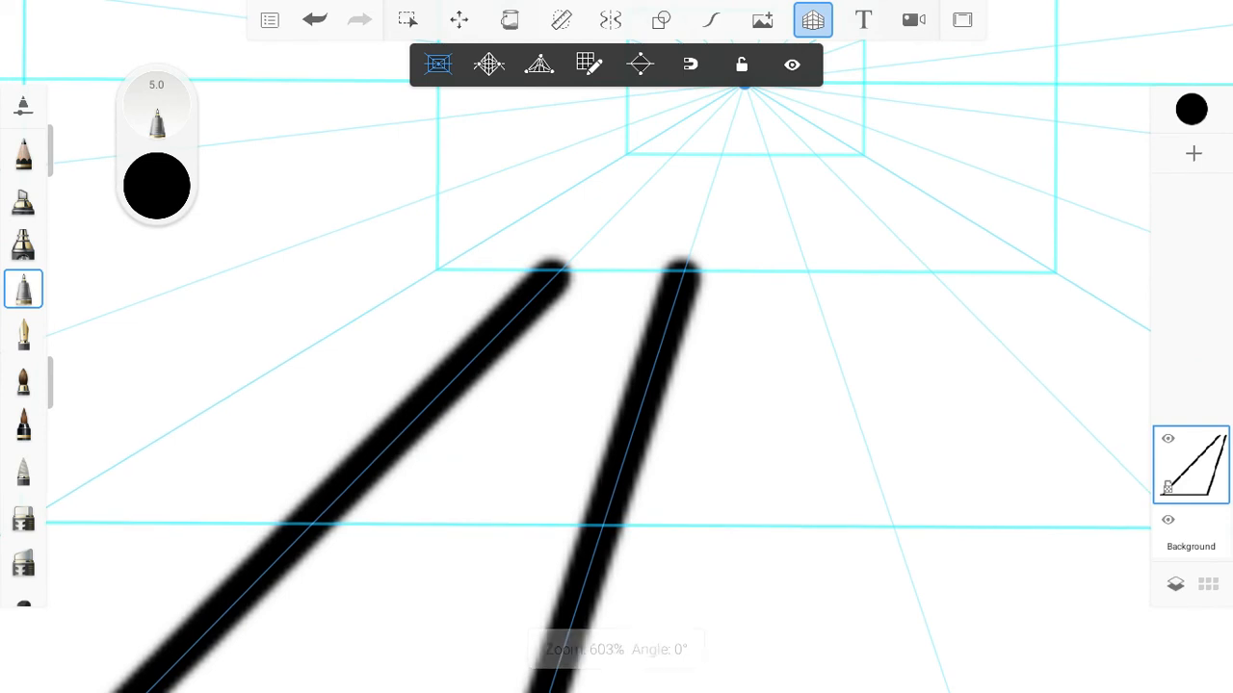
{"action": "left_click_drag", "start_coordinate": [551, 262], "coordinate": [684, 260]}
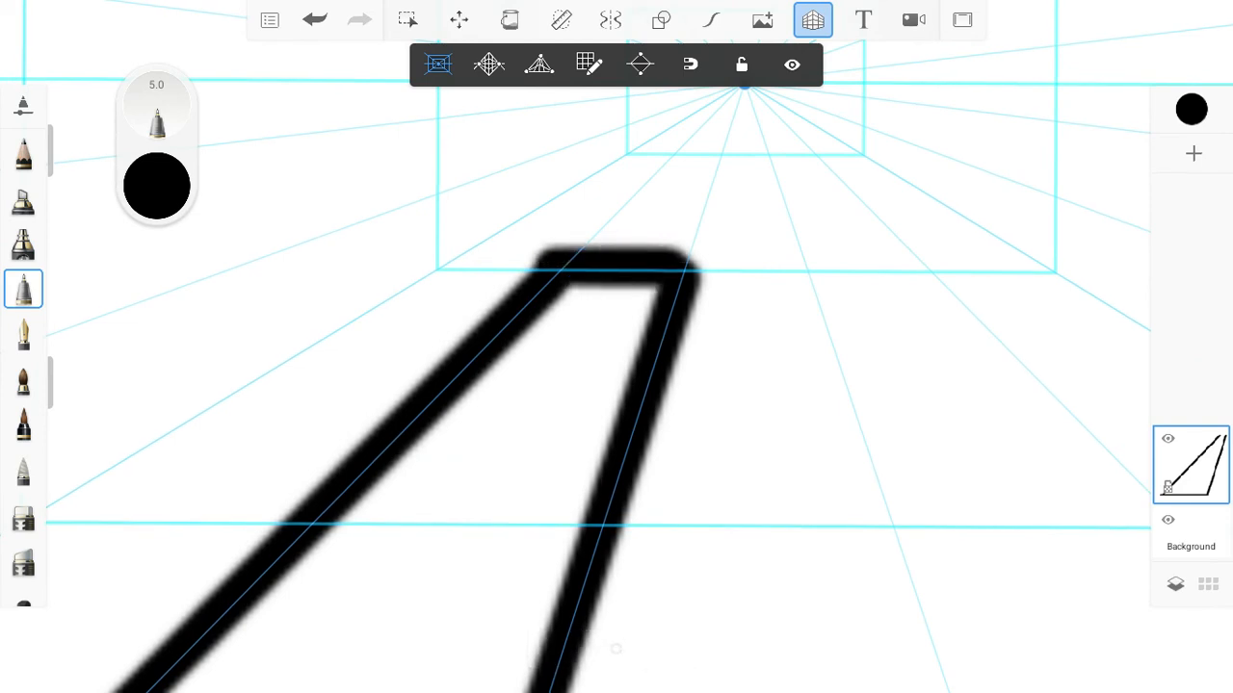
- Move the brush puck beside the drawing and erase the line overhang at the floor shape's near-left corner
{"action": "scroll", "coordinate": [617, 346], "scroll_direction": "down", "scroll_amount": 10}
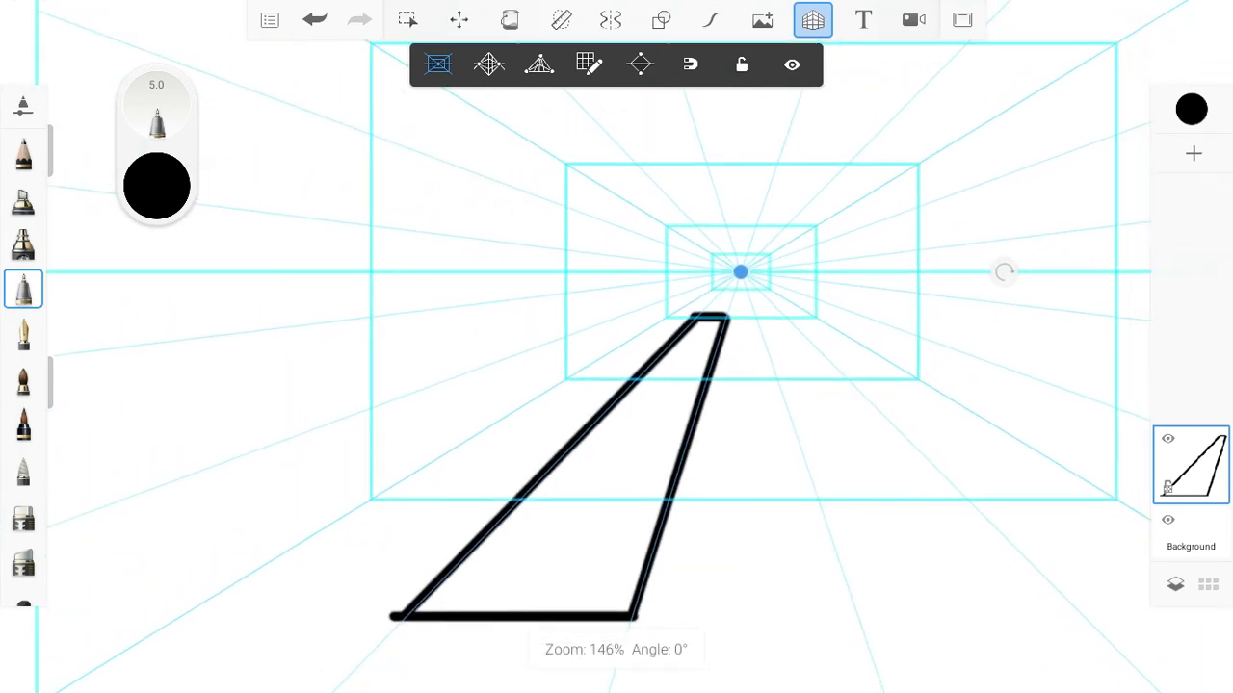
{"action": "scroll", "coordinate": [617, 347], "scroll_direction": "down", "scroll_amount": 1}
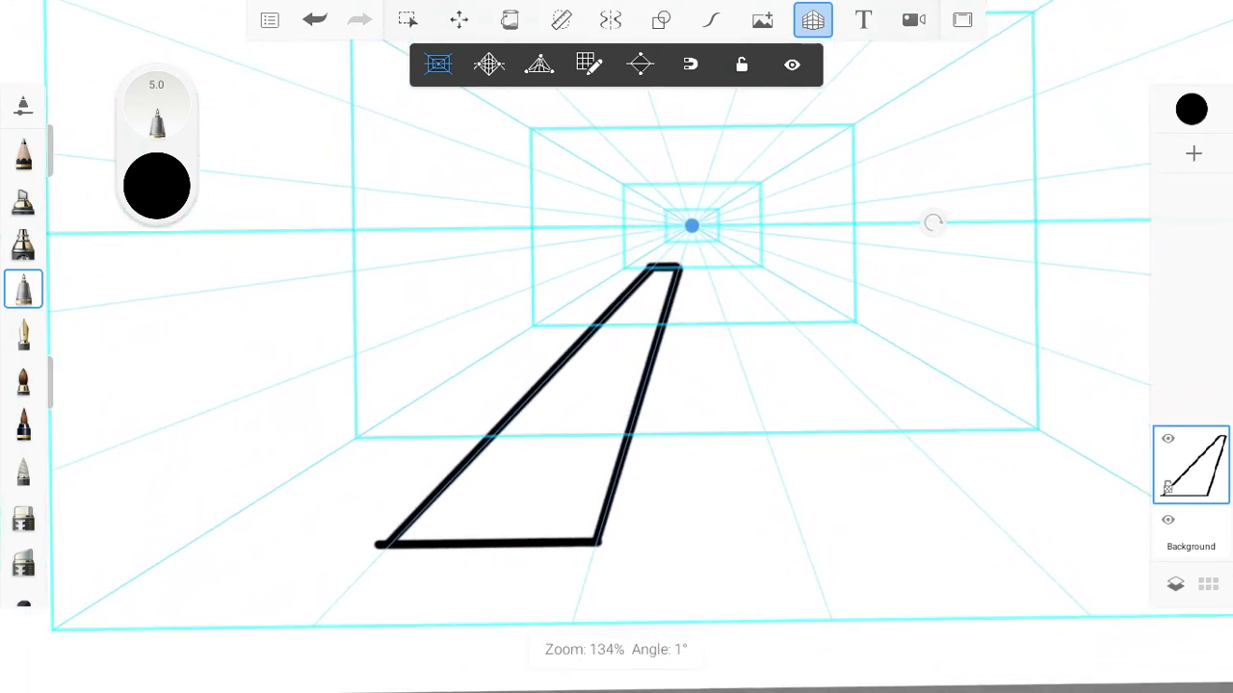
{"action": "scroll", "coordinate": [385, 539], "scroll_direction": "up", "scroll_amount": 10}
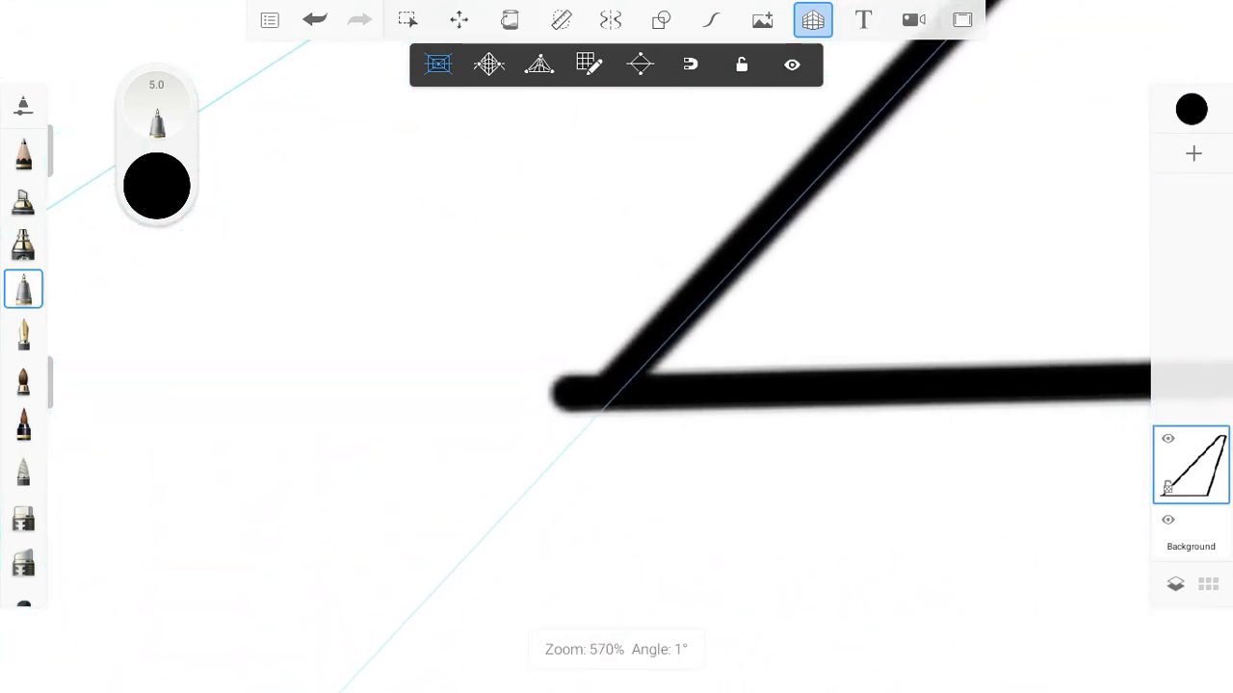
{"action": "scroll", "coordinate": [617, 385], "scroll_direction": "up", "scroll_amount": 1}
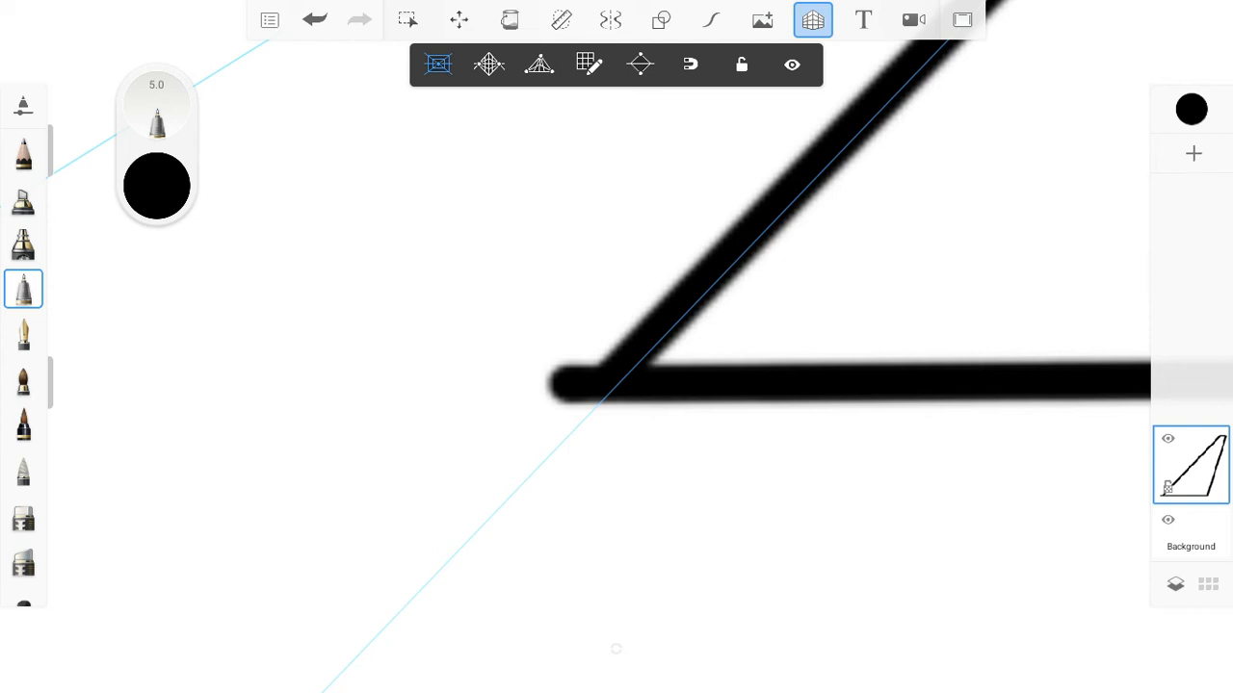
{"action": "left_click", "coordinate": [23, 517]}
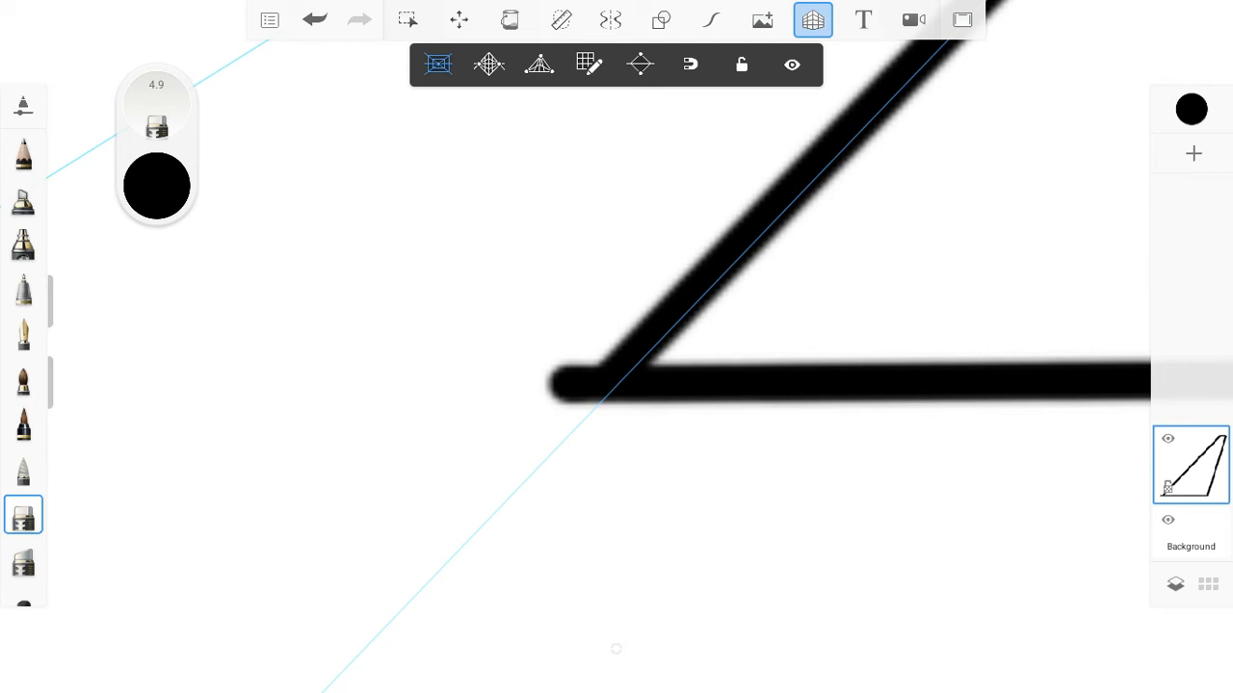
{"action": "mouse_move", "coordinate": [156, 145]}
{"action": "left_mouse_down"}
{"action": "mouse_move", "coordinate": [385, 364]}
{"action": "mouse_move", "coordinate": [395, 390]}
{"action": "mouse_move", "coordinate": [276, 390]}
{"action": "left_mouse_up"}
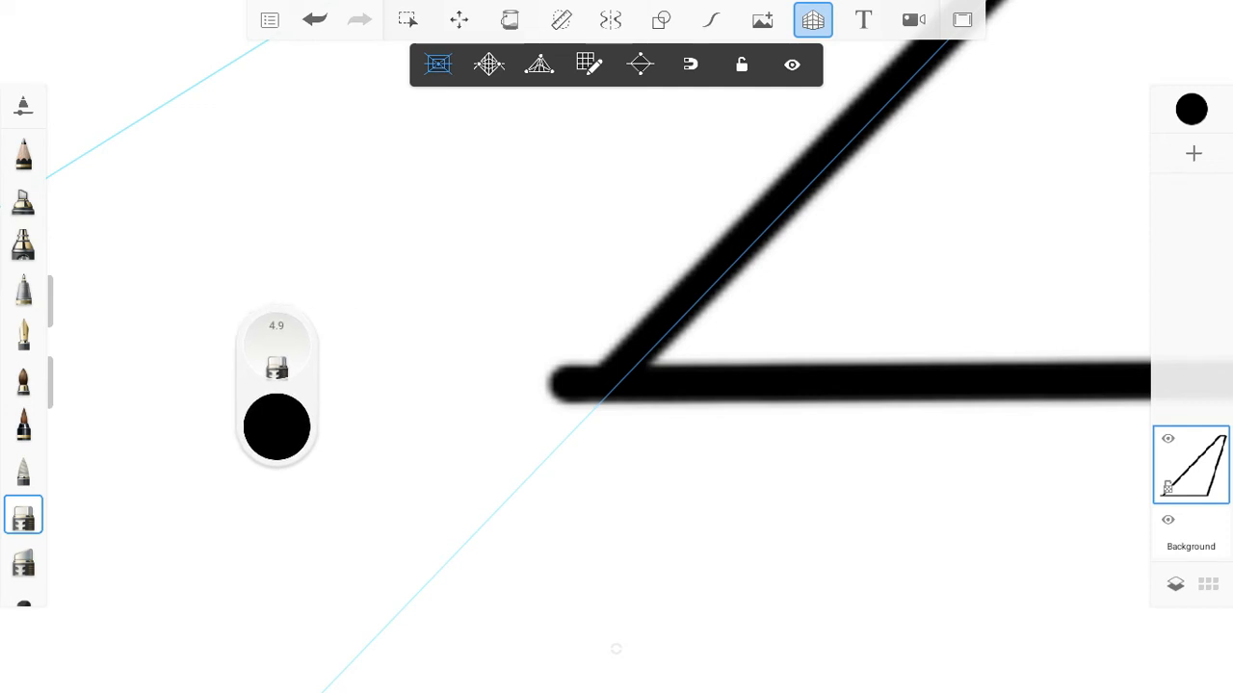
{"action": "left_click_drag", "start_coordinate": [554, 362], "coordinate": [556, 404]}
{"action": "mouse_move", "coordinate": [574, 362]}
{"action": "left_mouse_down"}
{"action": "mouse_move", "coordinate": [575, 406]}
{"action": "mouse_move", "coordinate": [575, 366]}
{"action": "mouse_move", "coordinate": [590, 402]}
{"action": "left_mouse_up"}
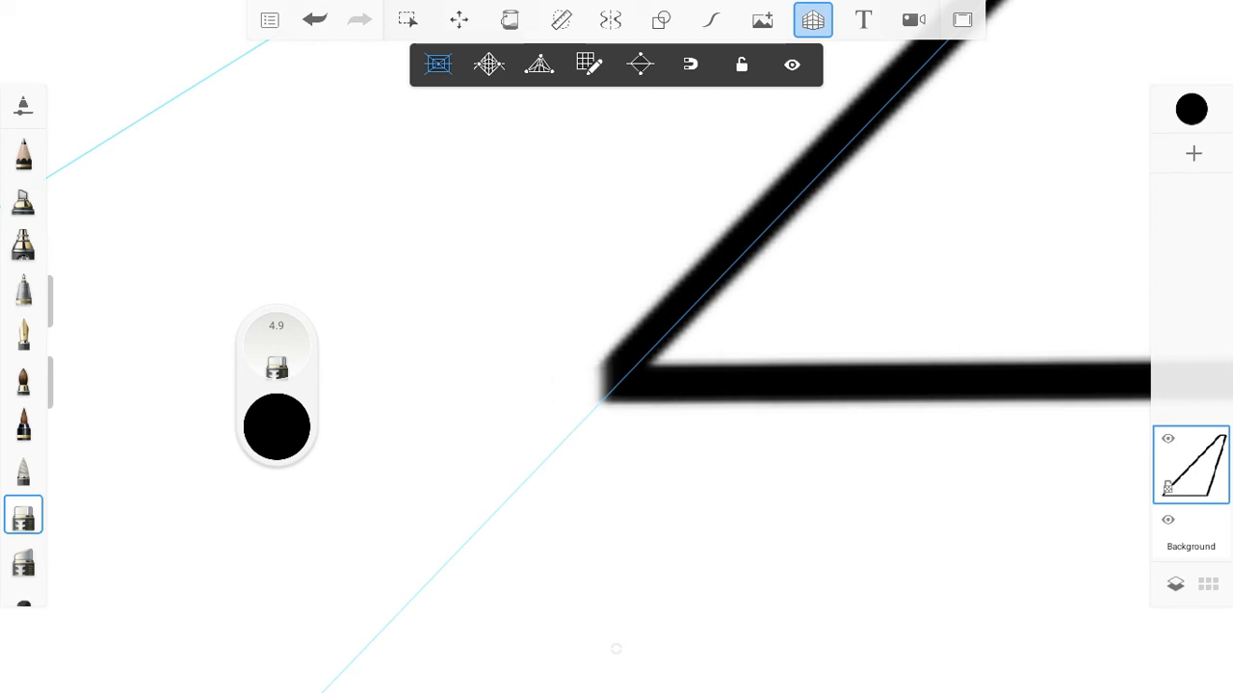
- Draw a second closed floor strip with the pen right of the vanishing point, its sides following the guide lines to the small inner frame
{"action": "scroll", "coordinate": [617, 386], "scroll_direction": "down", "scroll_amount": 5}
{"action": "scroll", "coordinate": [616, 385], "scroll_direction": "up", "scroll_amount": 3}
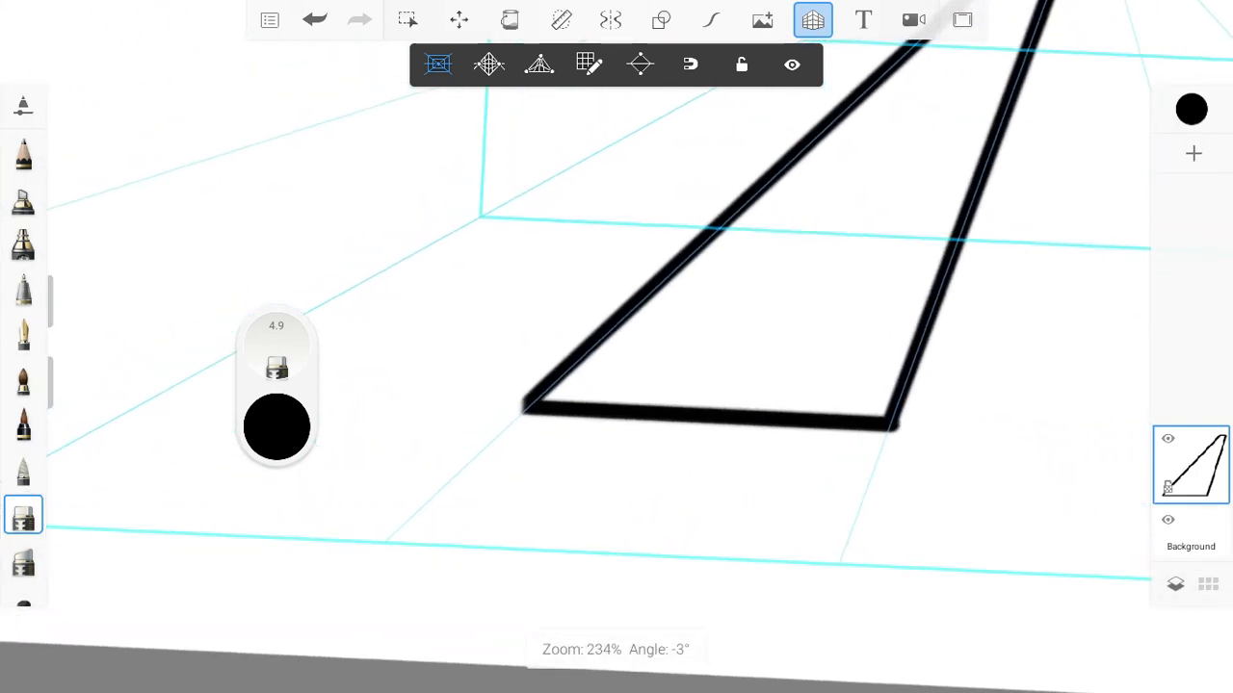
{"action": "scroll", "coordinate": [617, 337], "scroll_direction": "down", "scroll_amount": 5}
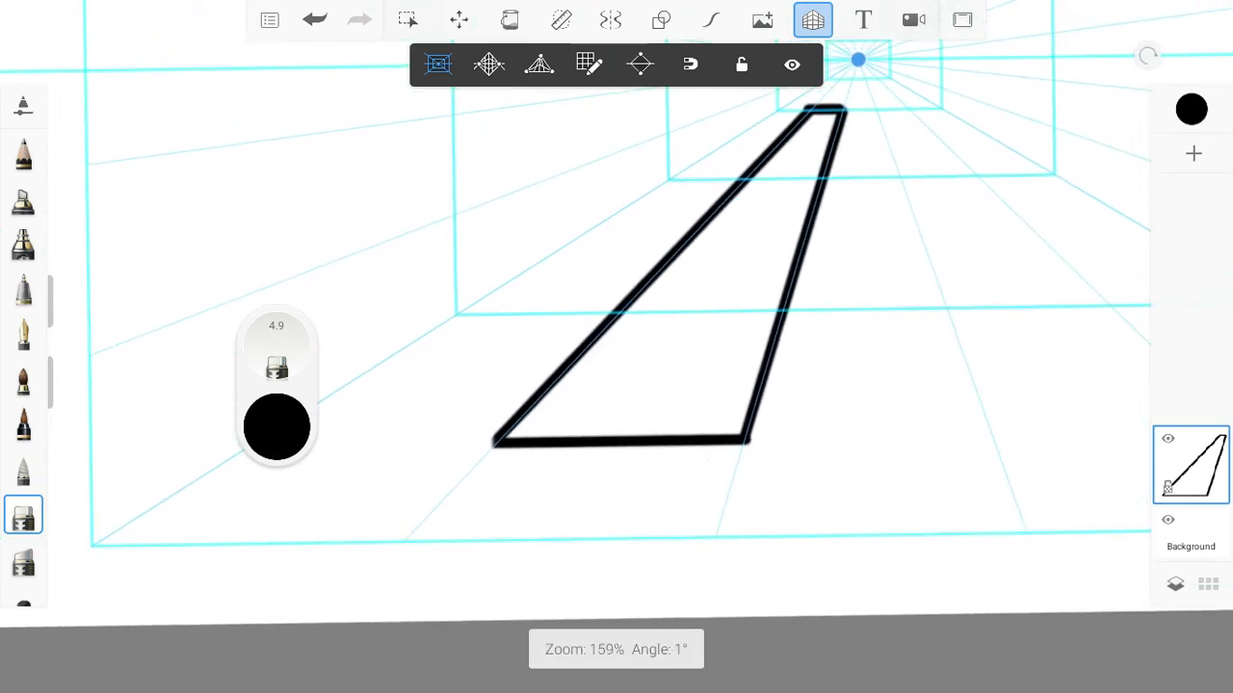
{"action": "scroll", "coordinate": [617, 338], "scroll_direction": "up", "scroll_amount": 1}
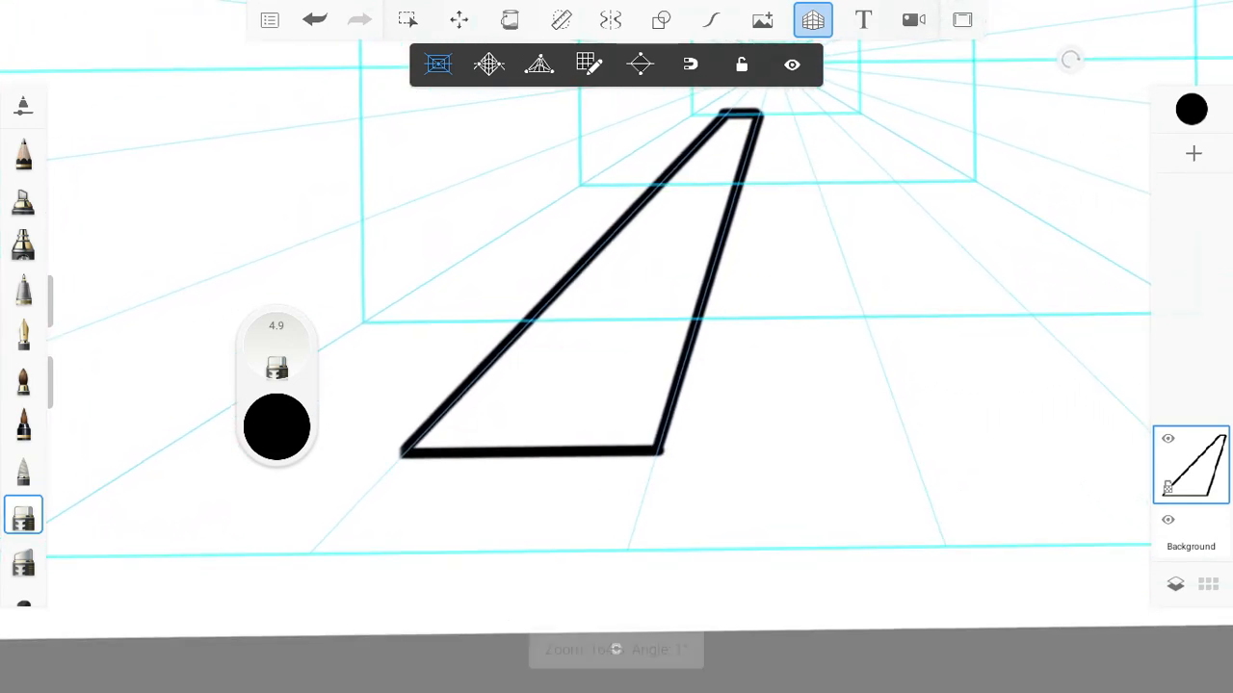
{"action": "scroll", "coordinate": [616, 338], "scroll_direction": "down", "scroll_amount": 3}
{"action": "scroll", "coordinate": [617, 337], "scroll_direction": "up", "scroll_amount": 2}
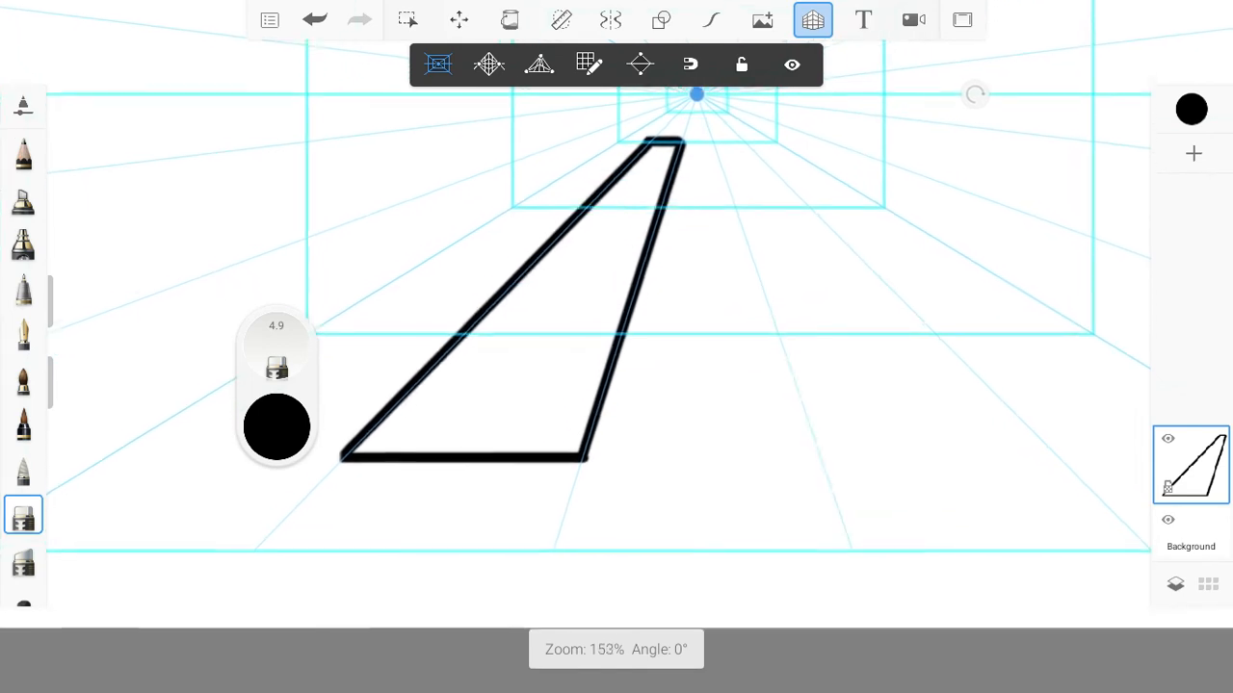
{"action": "scroll", "coordinate": [617, 337], "scroll_direction": "up", "scroll_amount": 1}
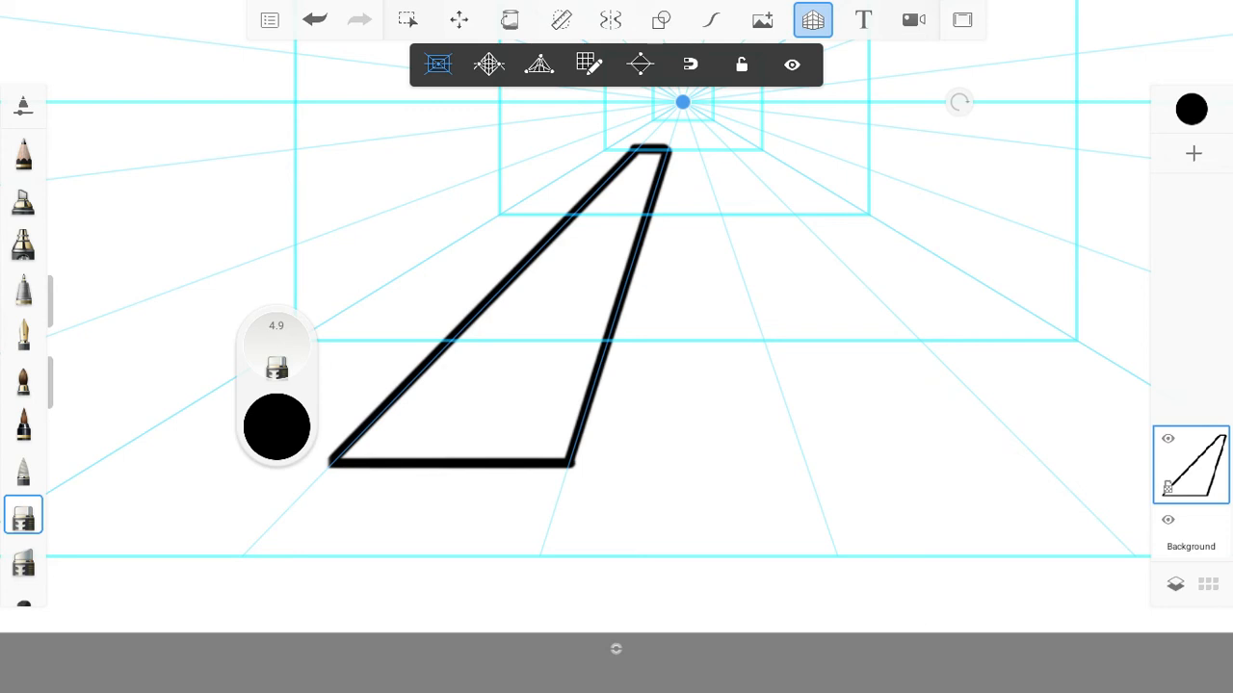
{"action": "left_click", "coordinate": [23, 289]}
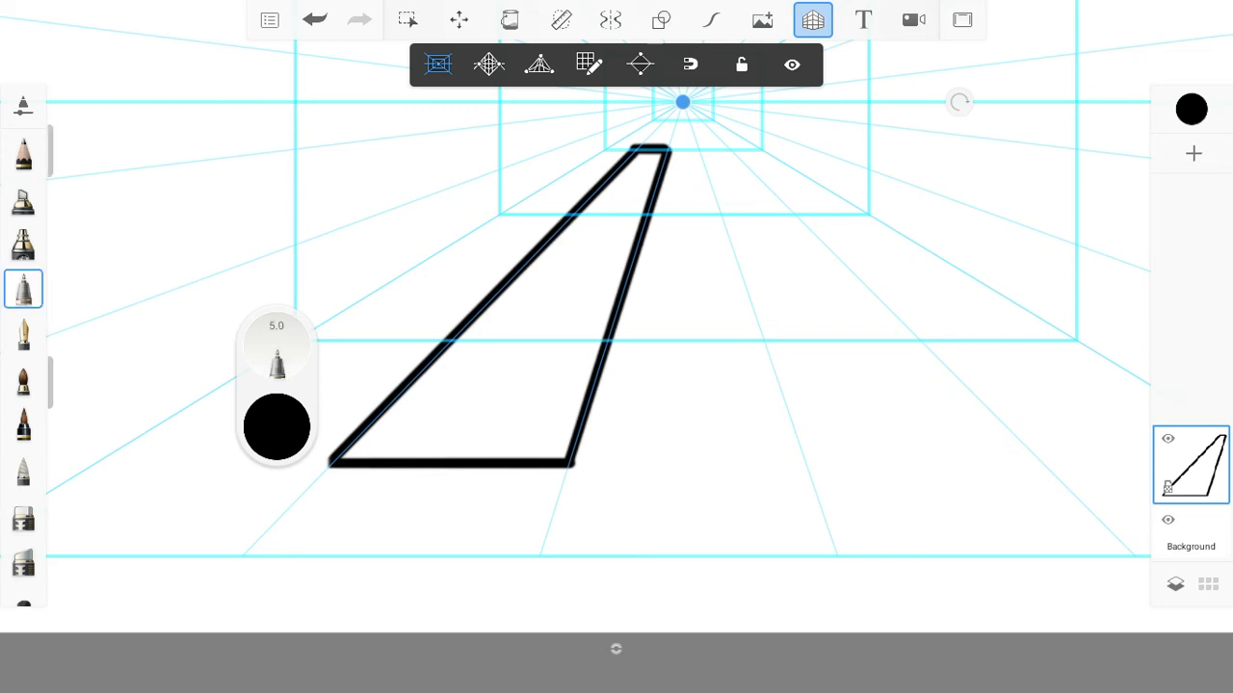
{"action": "left_click_drag", "start_coordinate": [801, 480], "coordinate": [1063, 480]}
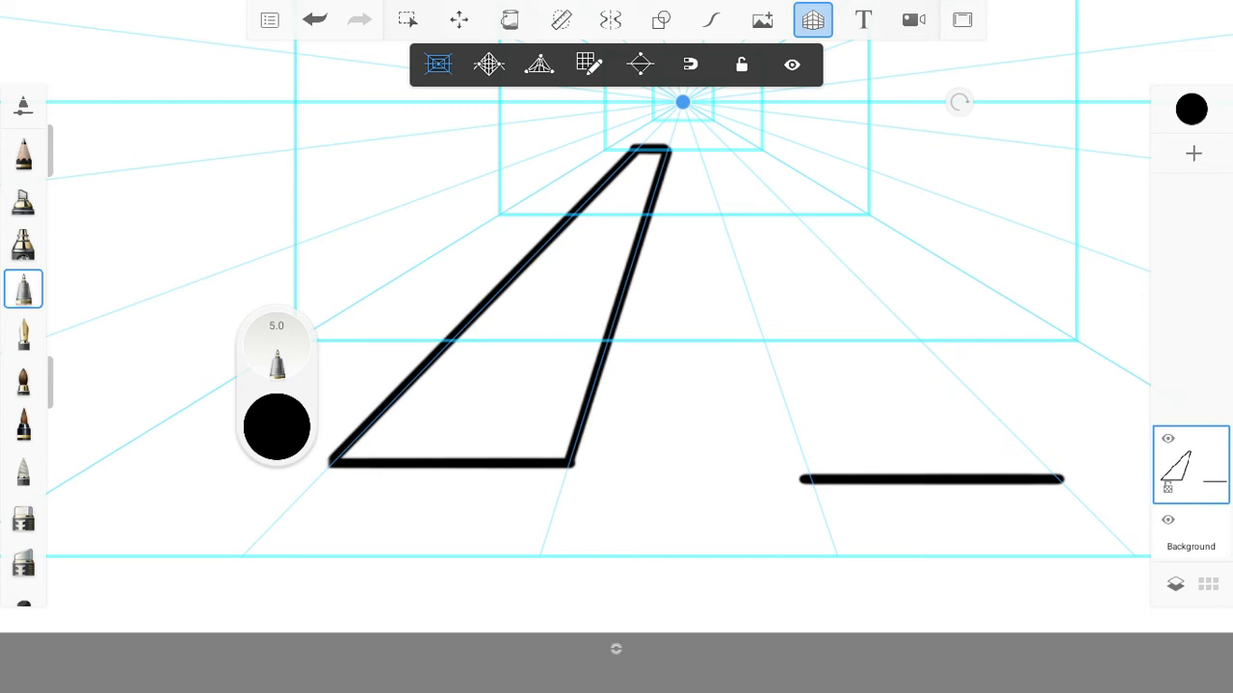
{"action": "left_click_drag", "start_coordinate": [805, 475], "coordinate": [697, 148]}
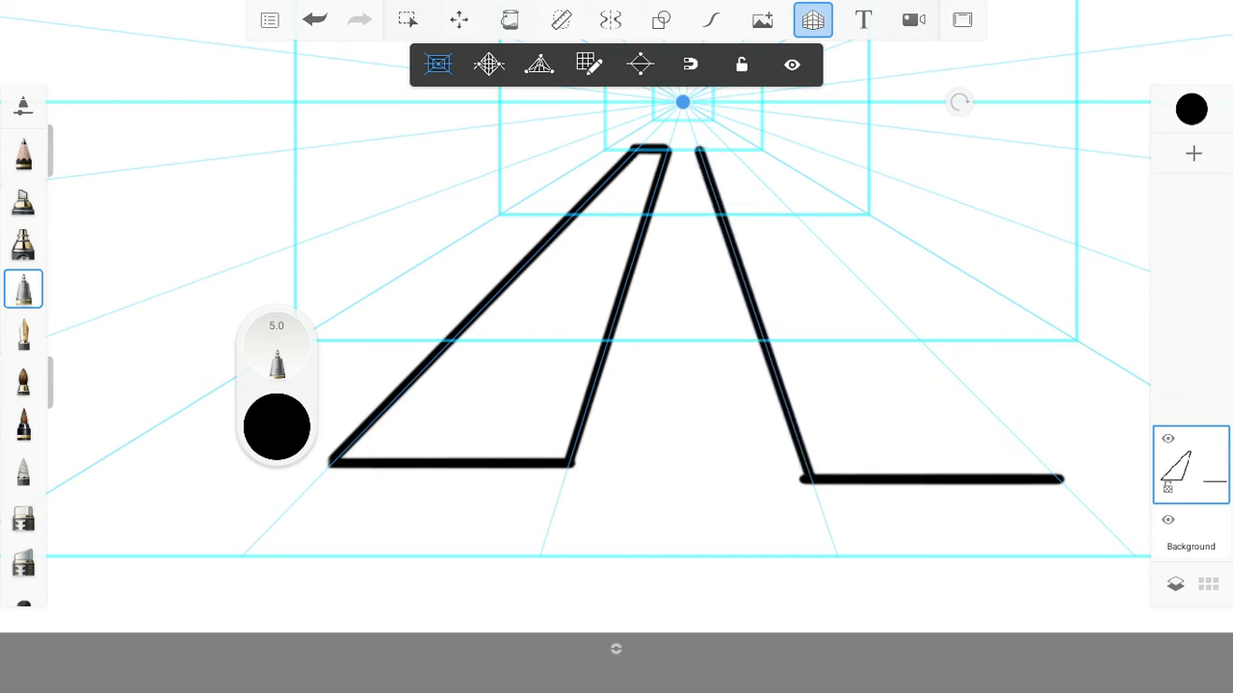
{"action": "left_click_drag", "start_coordinate": [1061, 478], "coordinate": [726, 147]}
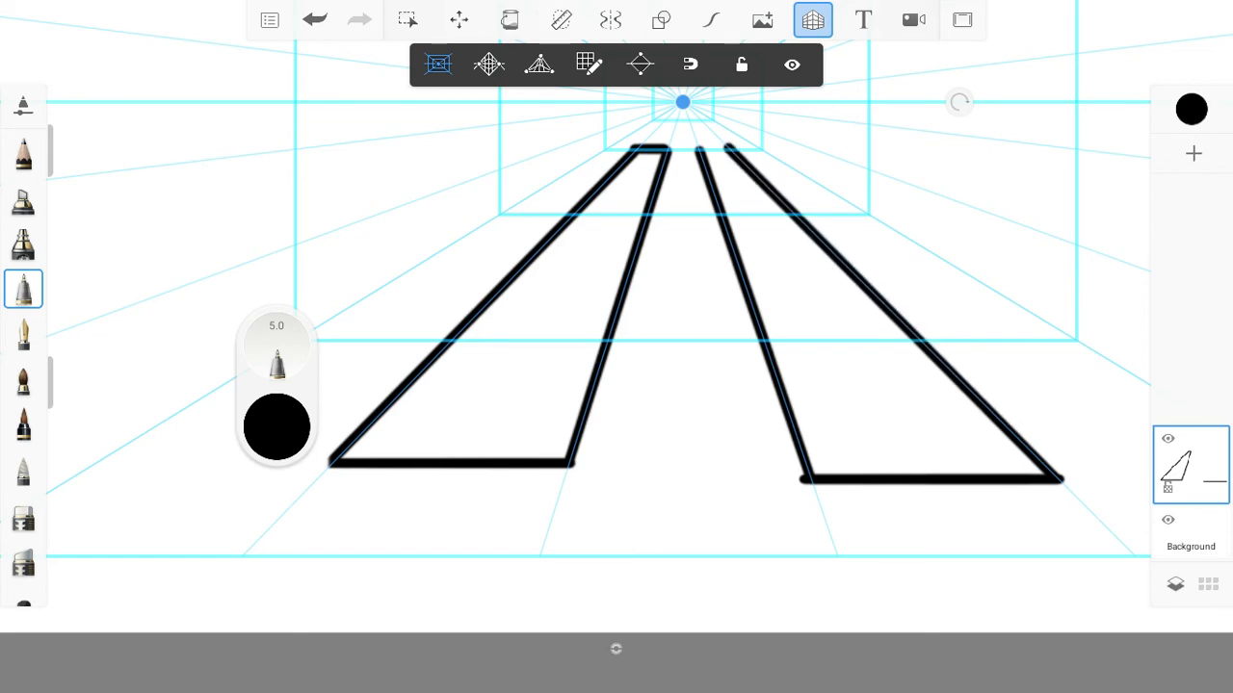
{"action": "scroll", "coordinate": [616, 347], "scroll_direction": "up", "scroll_amount": 10}
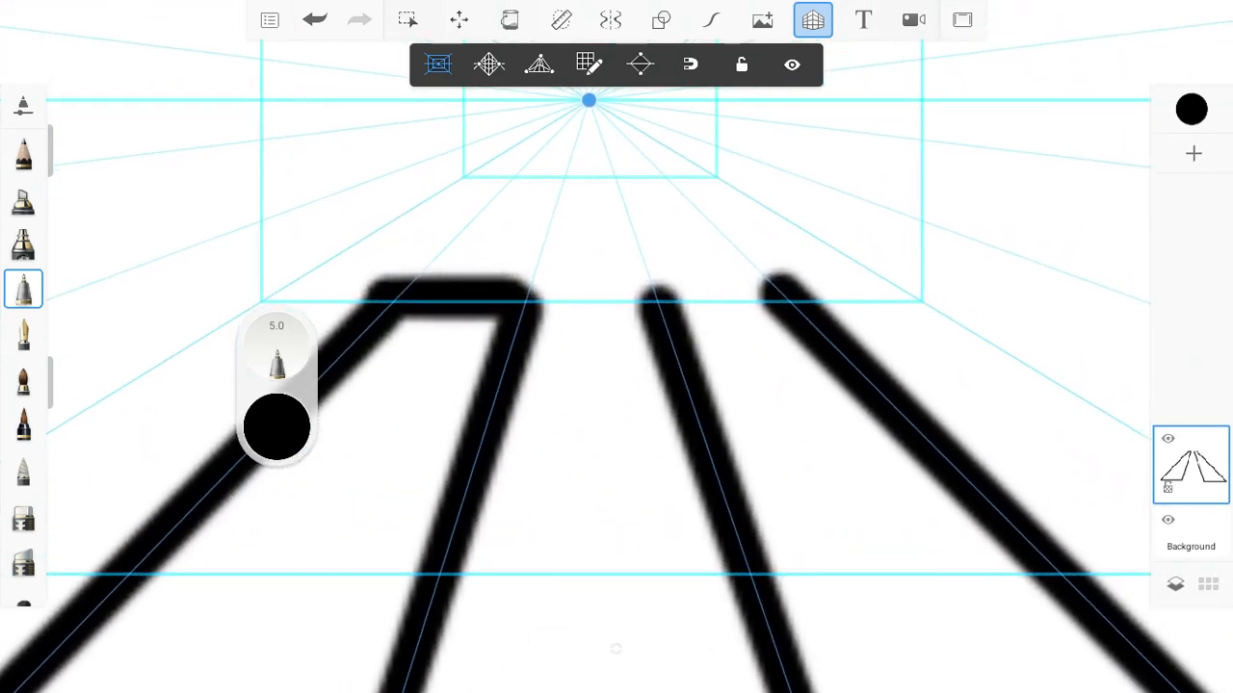
{"action": "left_click_drag", "start_coordinate": [647, 298], "coordinate": [799, 286]}
- Examine the near and far corners of the two floor strips up close and the whole perspective drawing
{"action": "scroll", "coordinate": [617, 347], "scroll_direction": "down", "scroll_amount": 10}
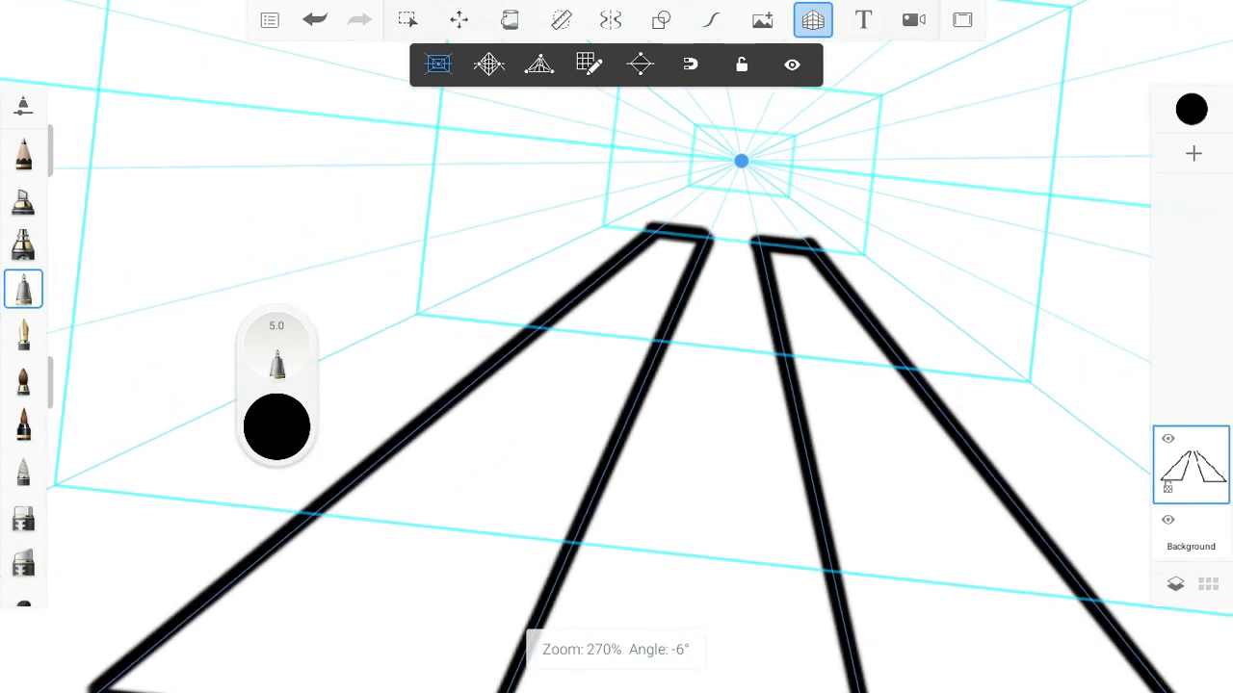
{"action": "scroll", "coordinate": [616, 347], "scroll_direction": "up", "scroll_amount": 1}
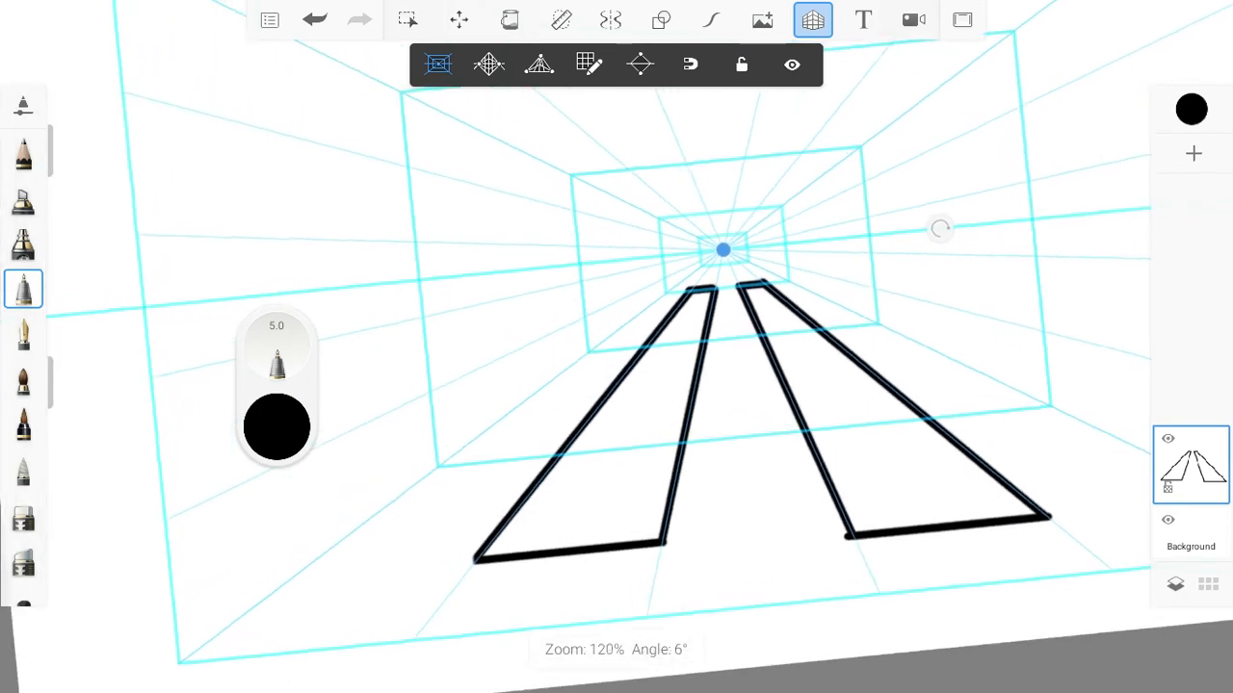
{"action": "scroll", "coordinate": [821, 526], "scroll_direction": "up", "scroll_amount": 10}
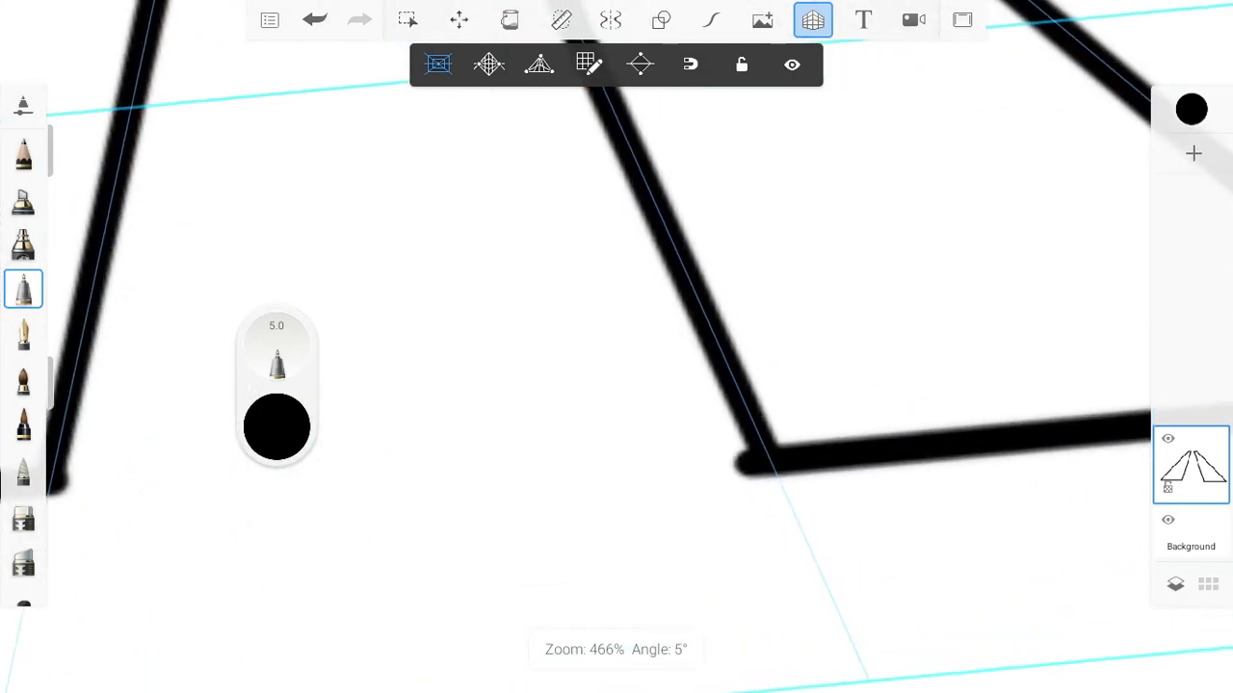
{"action": "scroll", "coordinate": [616, 346], "scroll_direction": "down", "scroll_amount": 1}
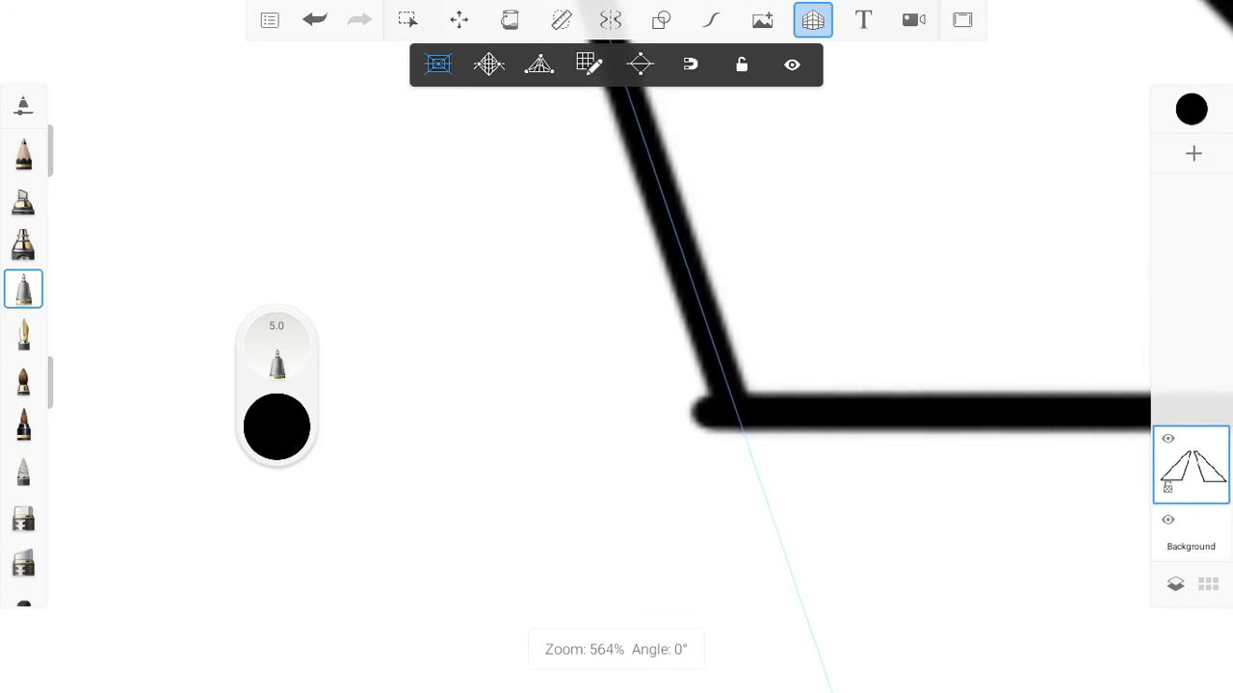
{"action": "scroll", "coordinate": [616, 347], "scroll_direction": "down", "scroll_amount": 10}
{"action": "scroll", "coordinate": [617, 347], "scroll_direction": "down", "scroll_amount": 3}
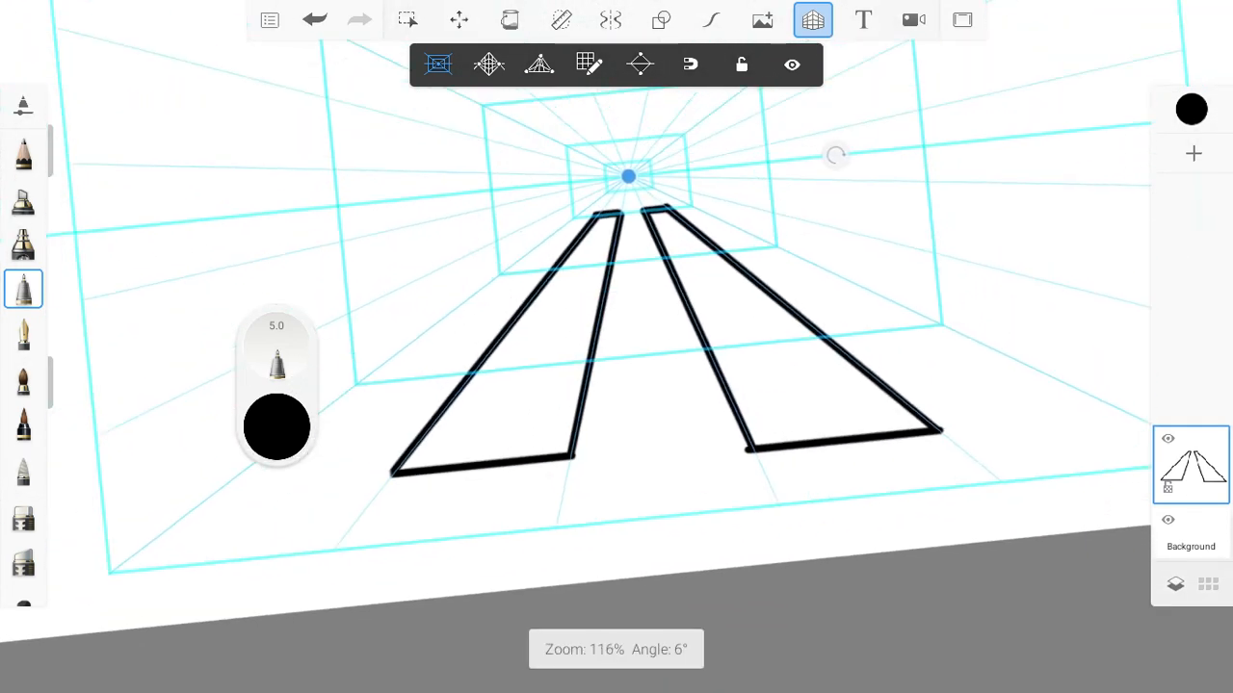
{"action": "scroll", "coordinate": [616, 347], "scroll_direction": "up", "scroll_amount": 1}
{"action": "scroll", "coordinate": [616, 347], "scroll_direction": "down", "scroll_amount": 1}
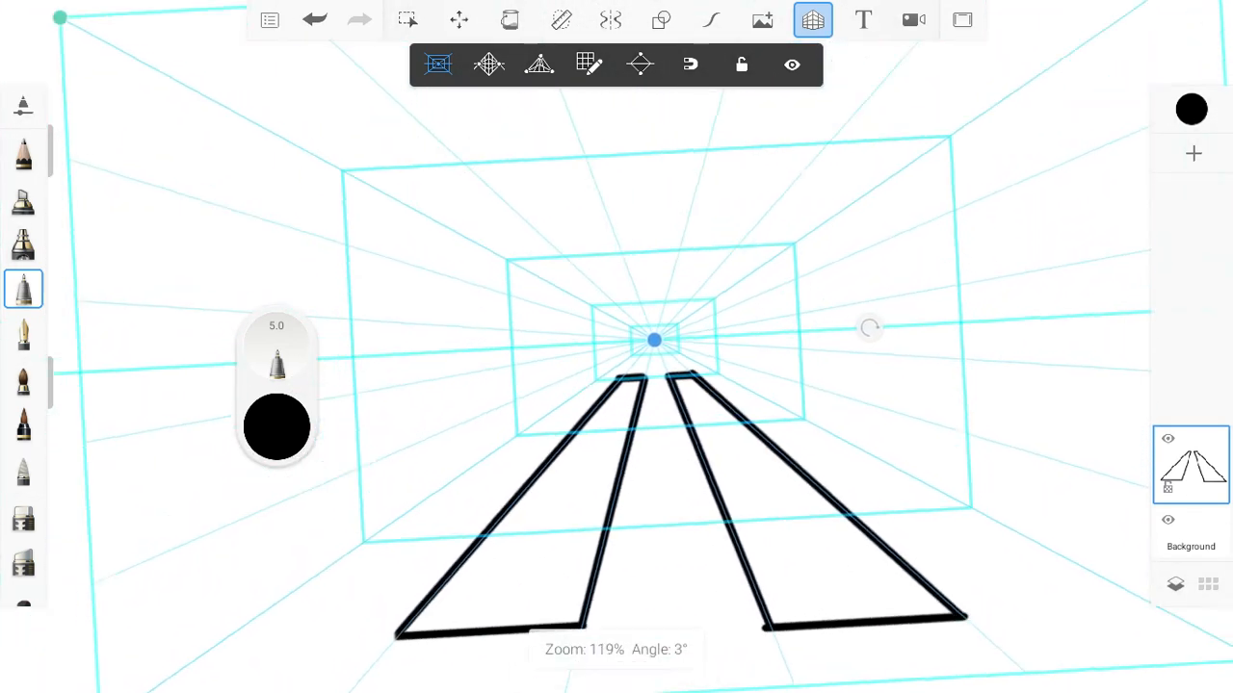
{"action": "scroll", "coordinate": [617, 346], "scroll_direction": "down", "scroll_amount": 1}
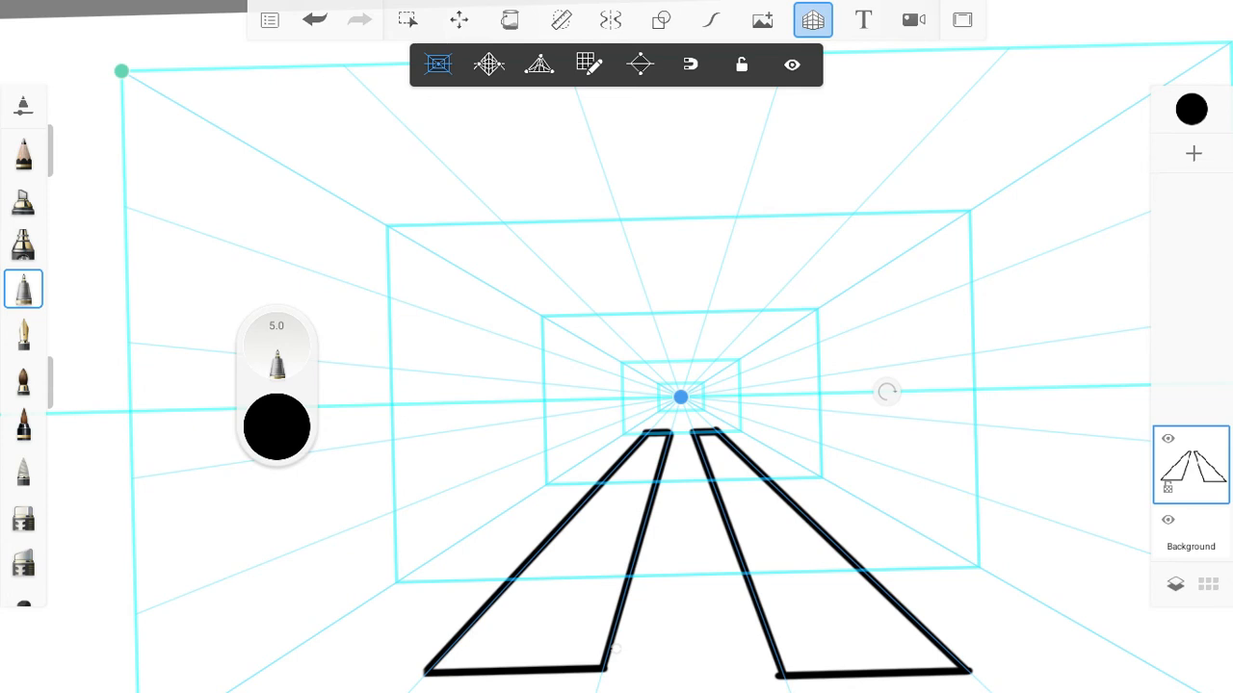
- Draw a closed ceiling strip left of the vanishing point, its sides following the guide lines to the small inner frame
{"action": "left_click_drag", "start_coordinate": [439, 163], "coordinate": [603, 158]}
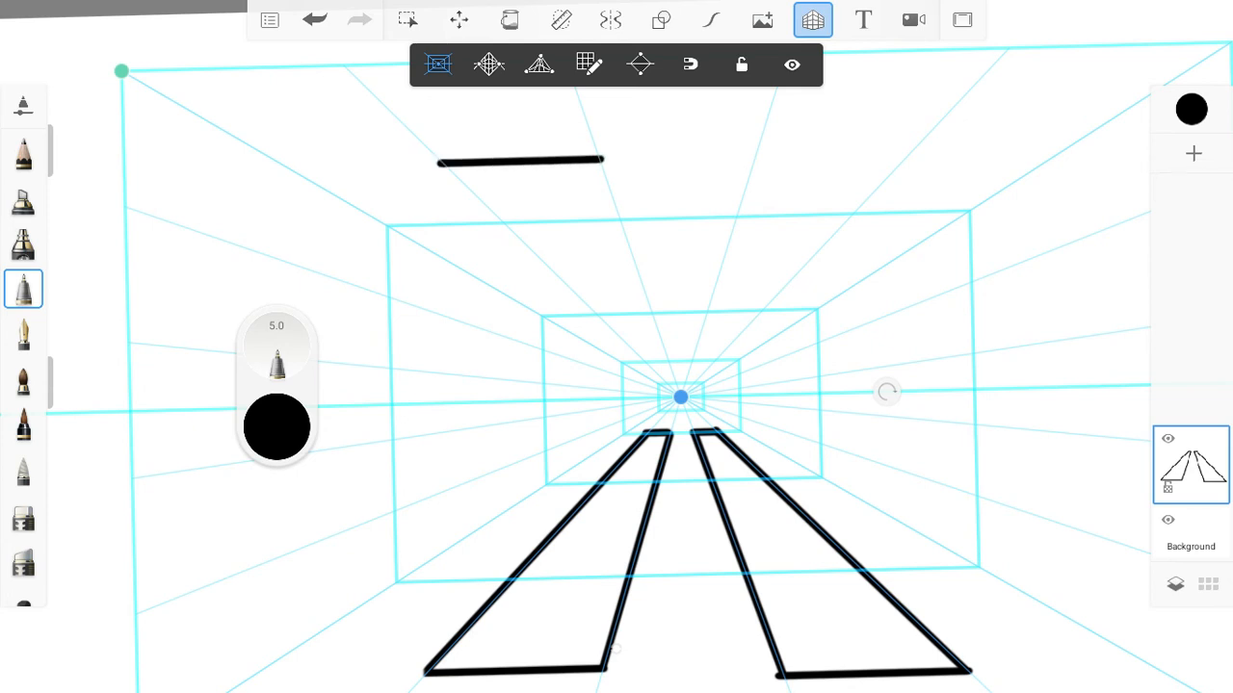
{"action": "left_click_drag", "start_coordinate": [439, 165], "coordinate": [645, 362]}
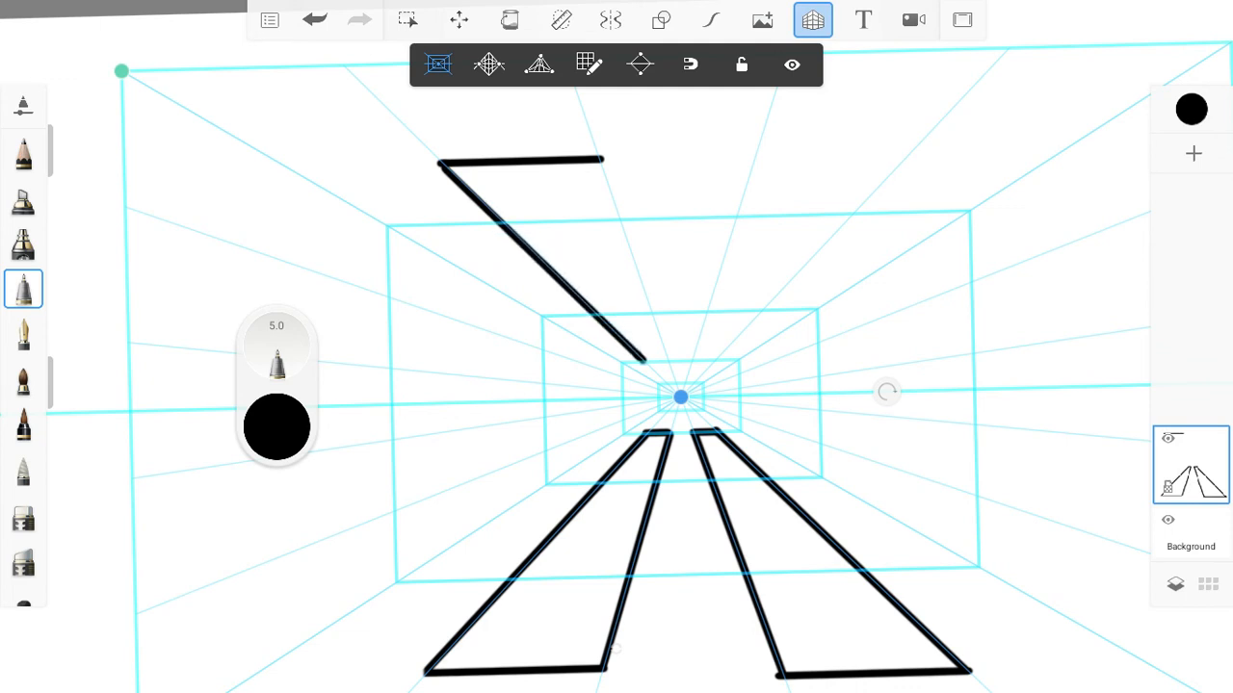
{"action": "left_click_drag", "start_coordinate": [602, 160], "coordinate": [669, 363]}
{"action": "scroll", "coordinate": [647, 354], "scroll_direction": "up", "scroll_amount": 10}
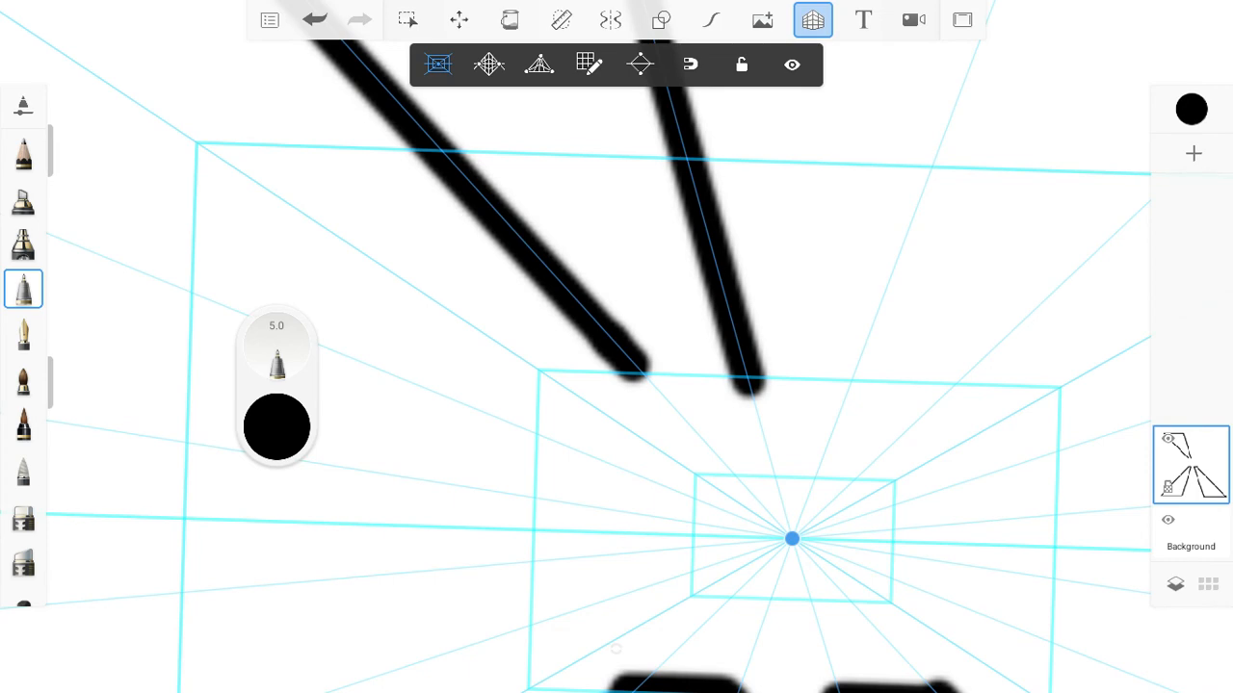
{"action": "left_click_drag", "start_coordinate": [624, 383], "coordinate": [756, 388]}
{"action": "scroll", "coordinate": [780, 482], "scroll_direction": "down", "scroll_amount": 10}
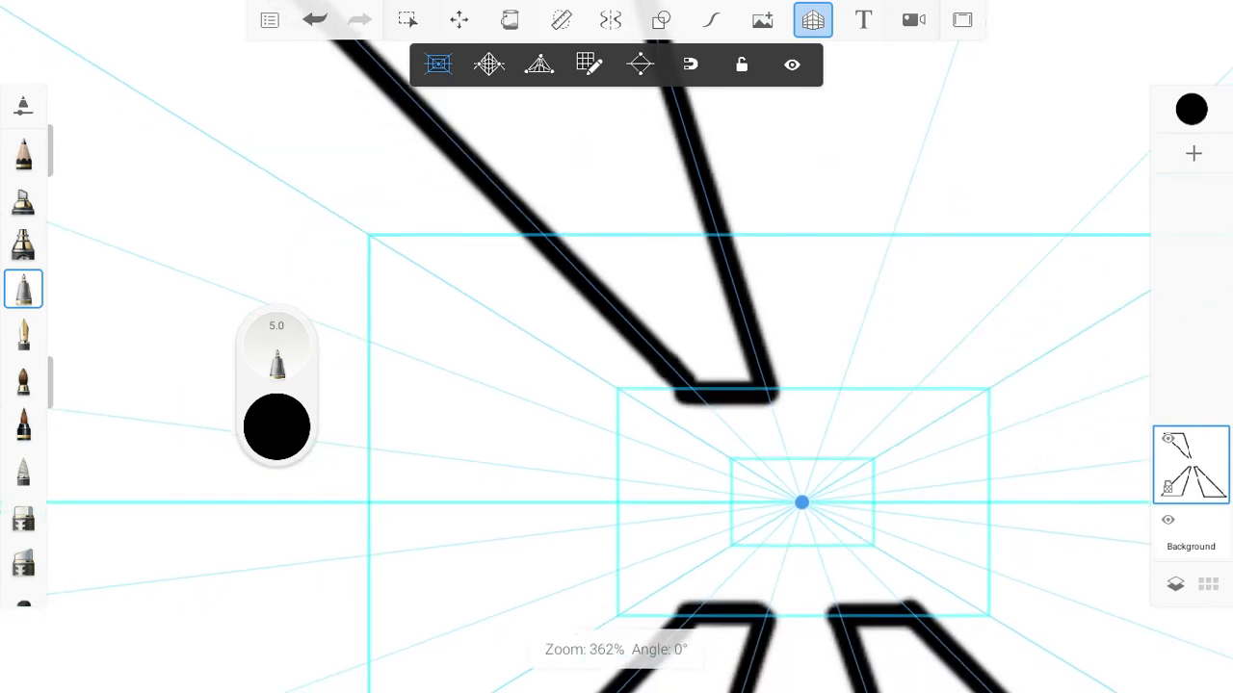
{"action": "scroll", "coordinate": [774, 539], "scroll_direction": "down", "scroll_amount": 2}
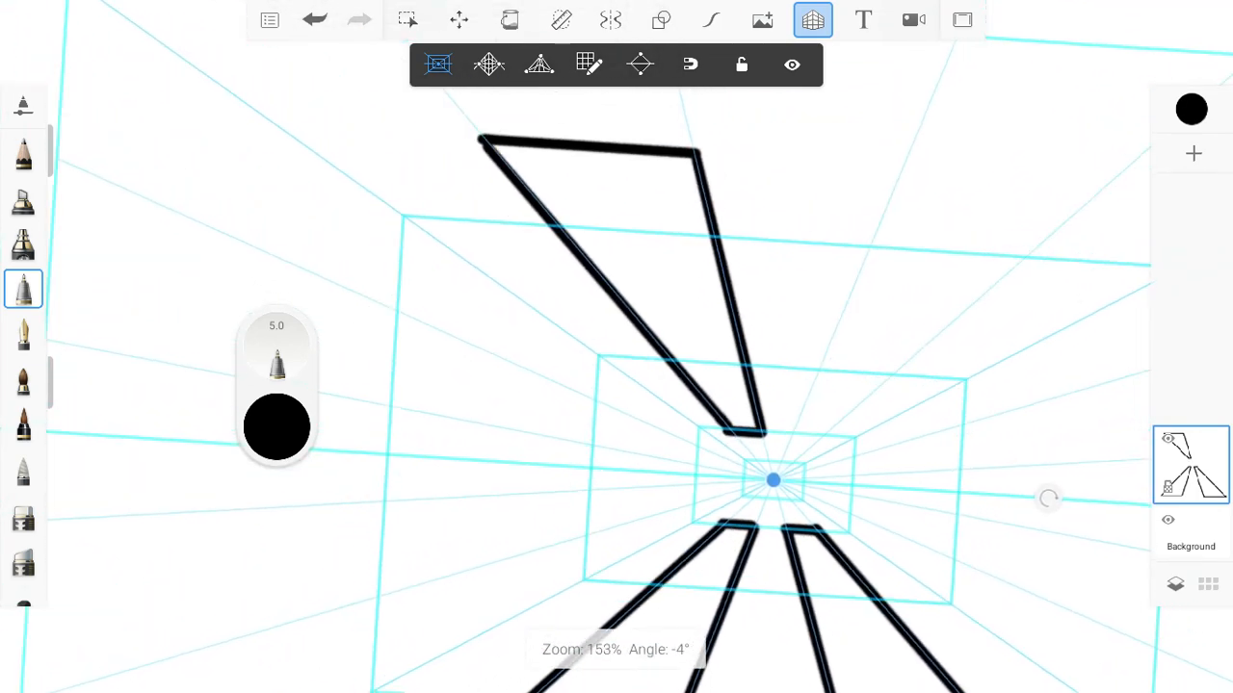
- Draw a matching closed ceiling strip right of the vanishing point, with its far end on the small inner frame's upper edge
{"action": "scroll", "coordinate": [674, 481], "scroll_direction": "up", "scroll_amount": 2}
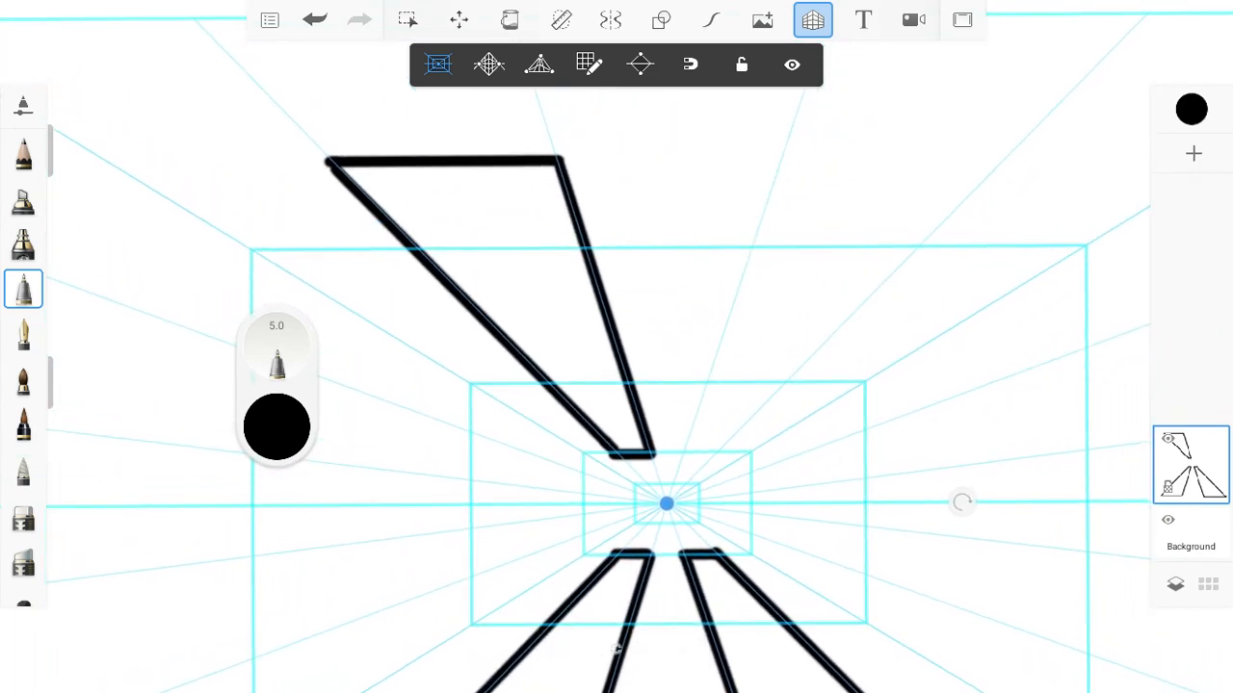
{"action": "left_click_drag", "start_coordinate": [770, 163], "coordinate": [1005, 162]}
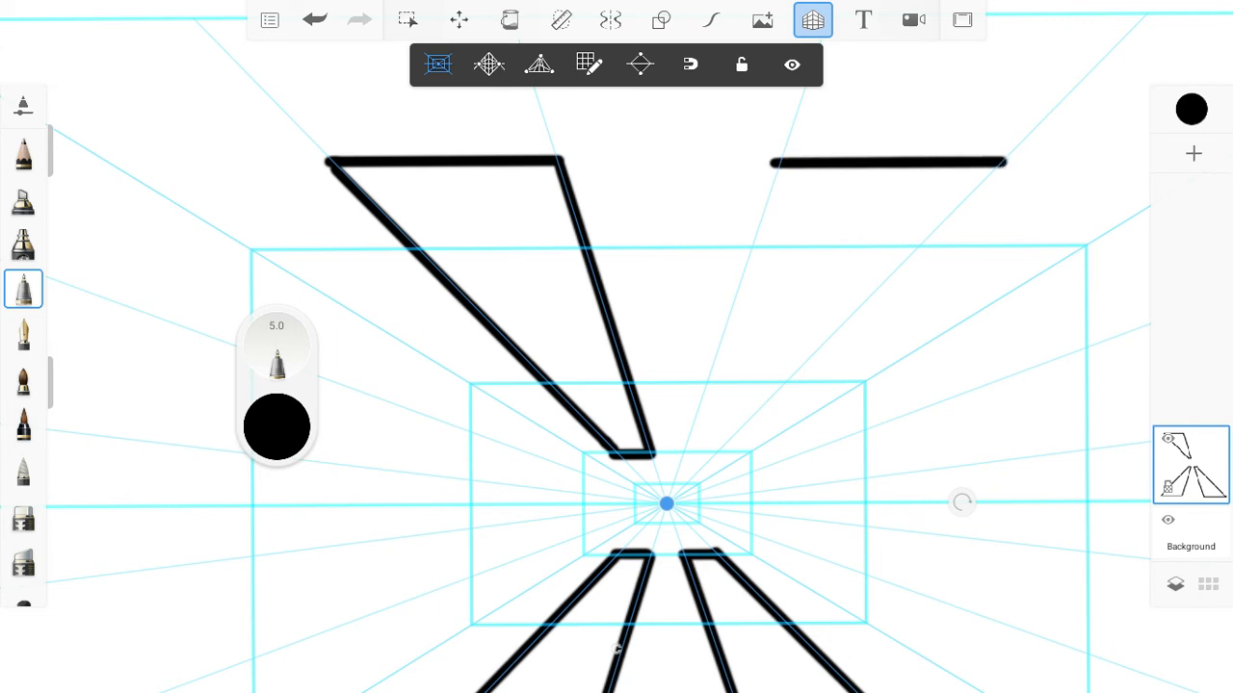
{"action": "left_click_drag", "start_coordinate": [775, 166], "coordinate": [686, 438]}
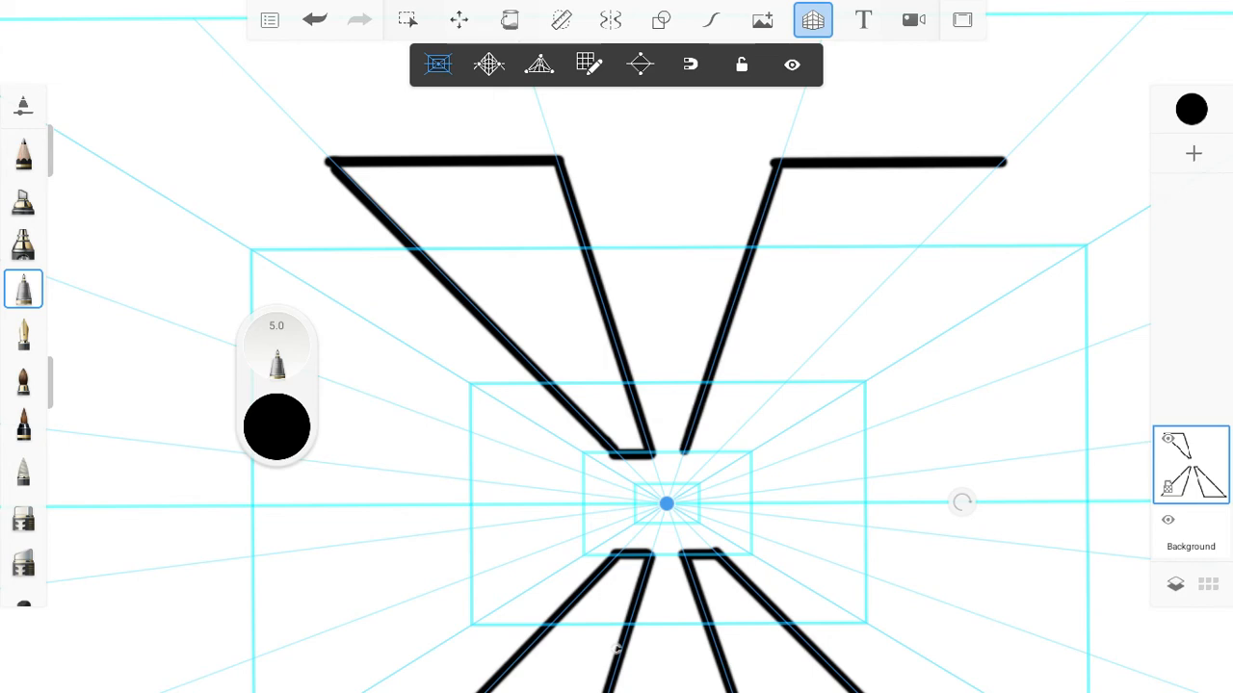
{"action": "left_click_drag", "start_coordinate": [1004, 164], "coordinate": [715, 452]}
{"action": "scroll", "coordinate": [866, 424], "scroll_direction": "up", "scroll_amount": 5}
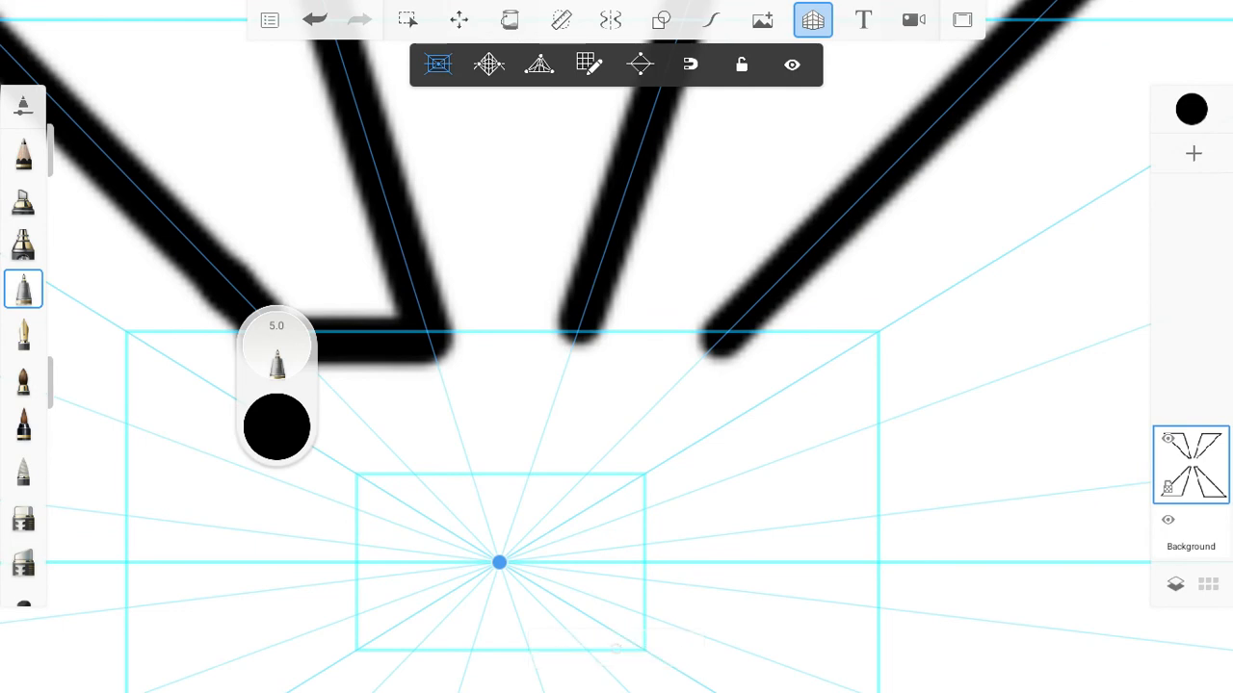
{"action": "left_click_drag", "start_coordinate": [578, 339], "coordinate": [727, 342]}
{"action": "scroll", "coordinate": [910, 346], "scroll_direction": "down", "scroll_amount": 8}
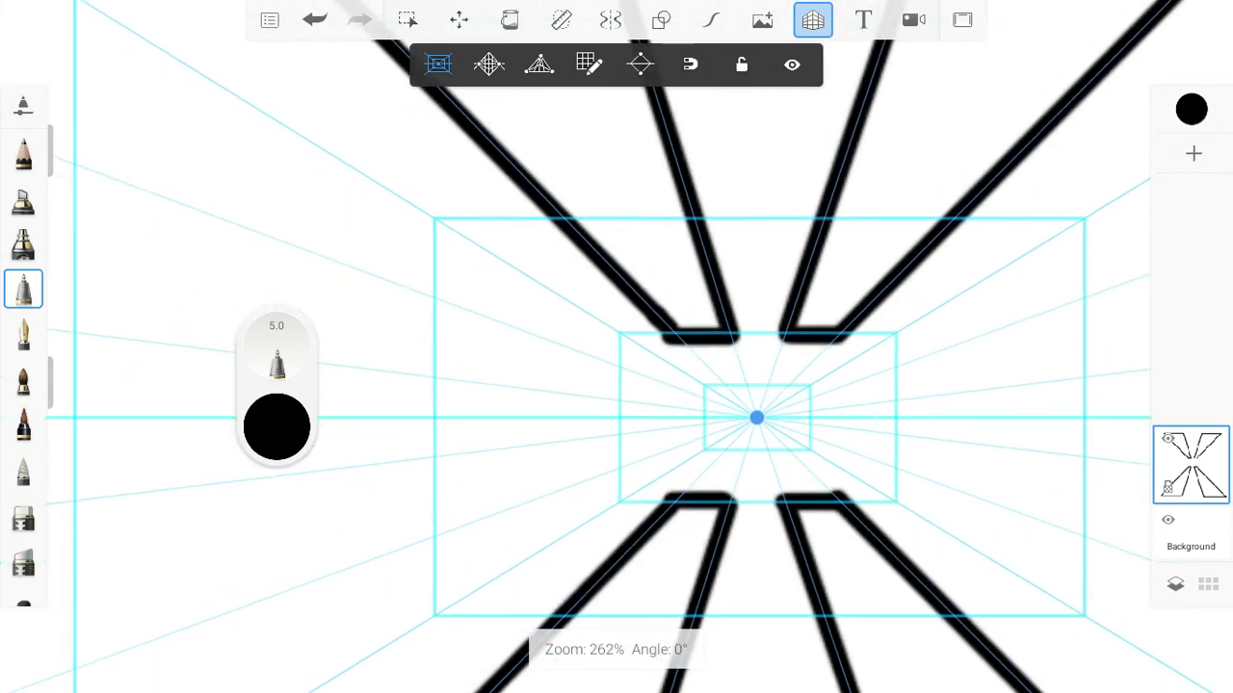
- Draw a closed panel on the left wall, with vertical near and far edges and sides converging toward the vanishing point
{"action": "scroll", "coordinate": [751, 395], "scroll_direction": "up", "scroll_amount": 1}
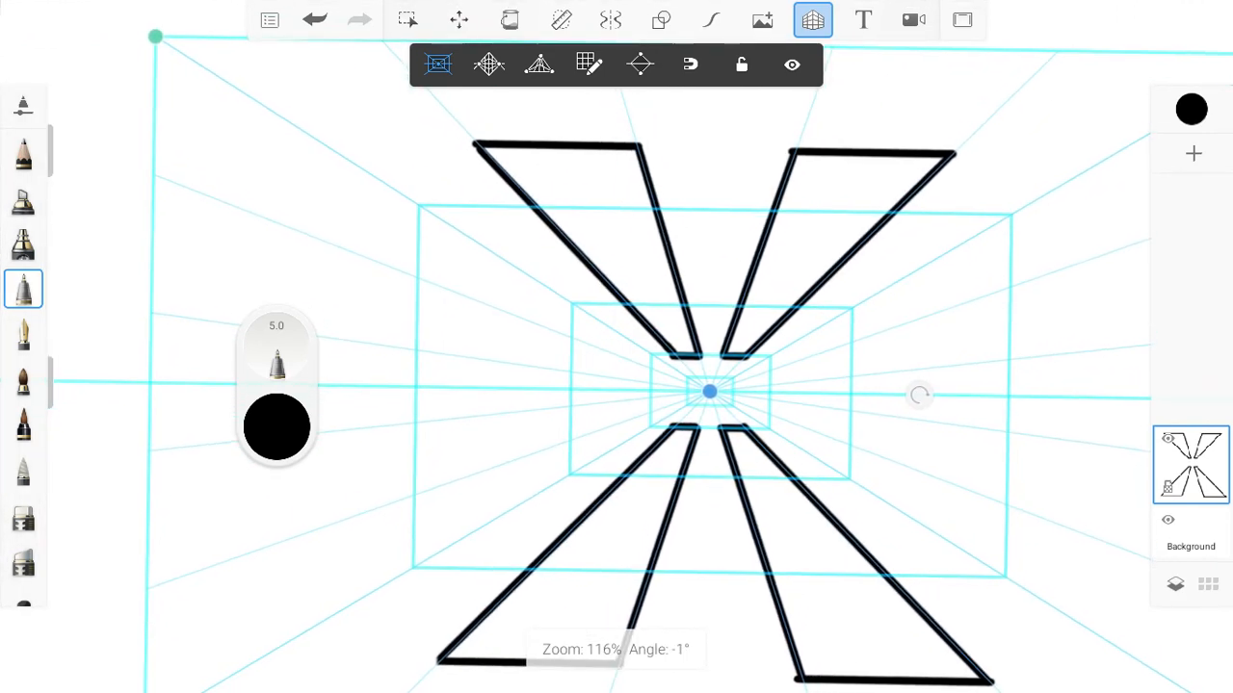
{"action": "scroll", "coordinate": [713, 391], "scroll_direction": "down", "scroll_amount": 1}
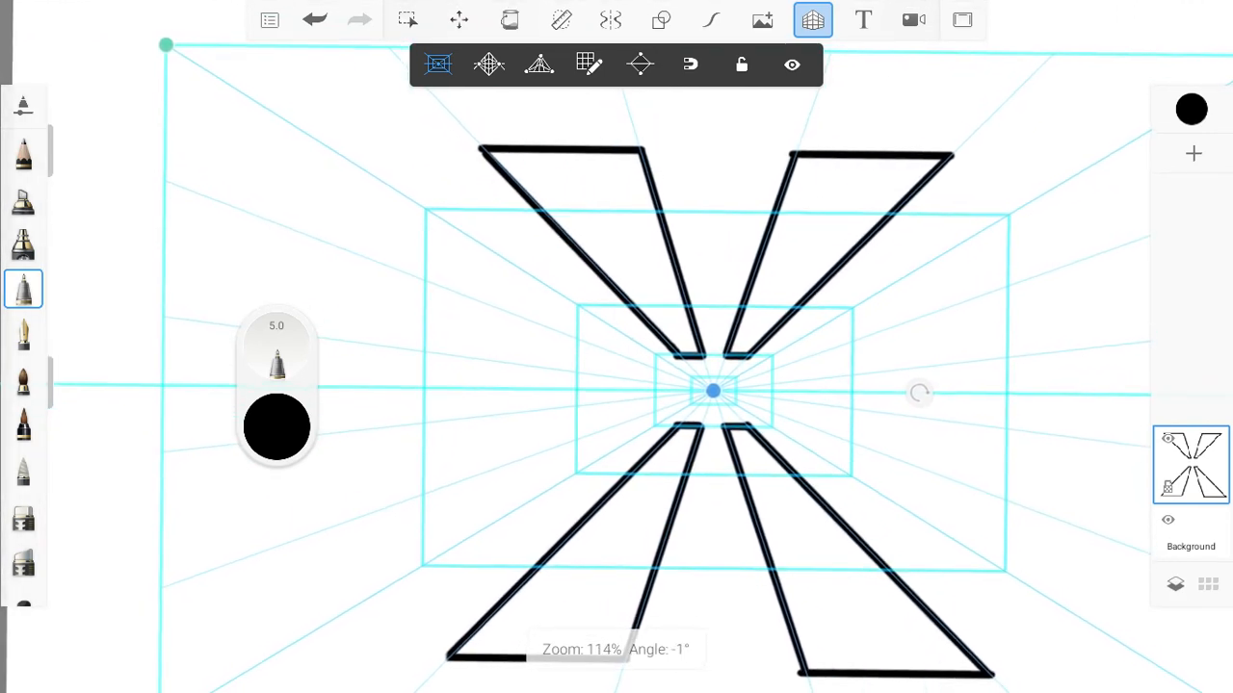
{"action": "left_click", "coordinate": [445, 281]}
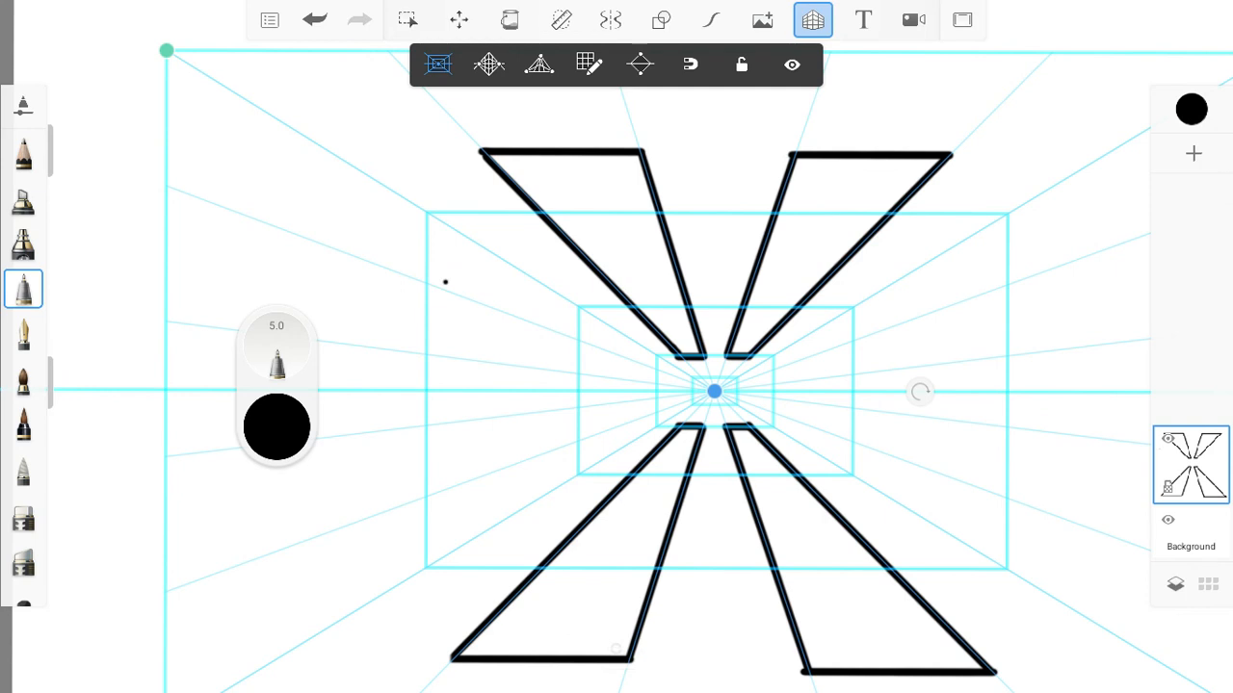
{"action": "key", "text": "ctrl+z"}
{"action": "mouse_move", "coordinate": [418, 275]}
{"action": "left_mouse_down"}
{"action": "mouse_move", "coordinate": [418, 505]}
{"action": "mouse_move", "coordinate": [656, 412]}
{"action": "left_mouse_up"}
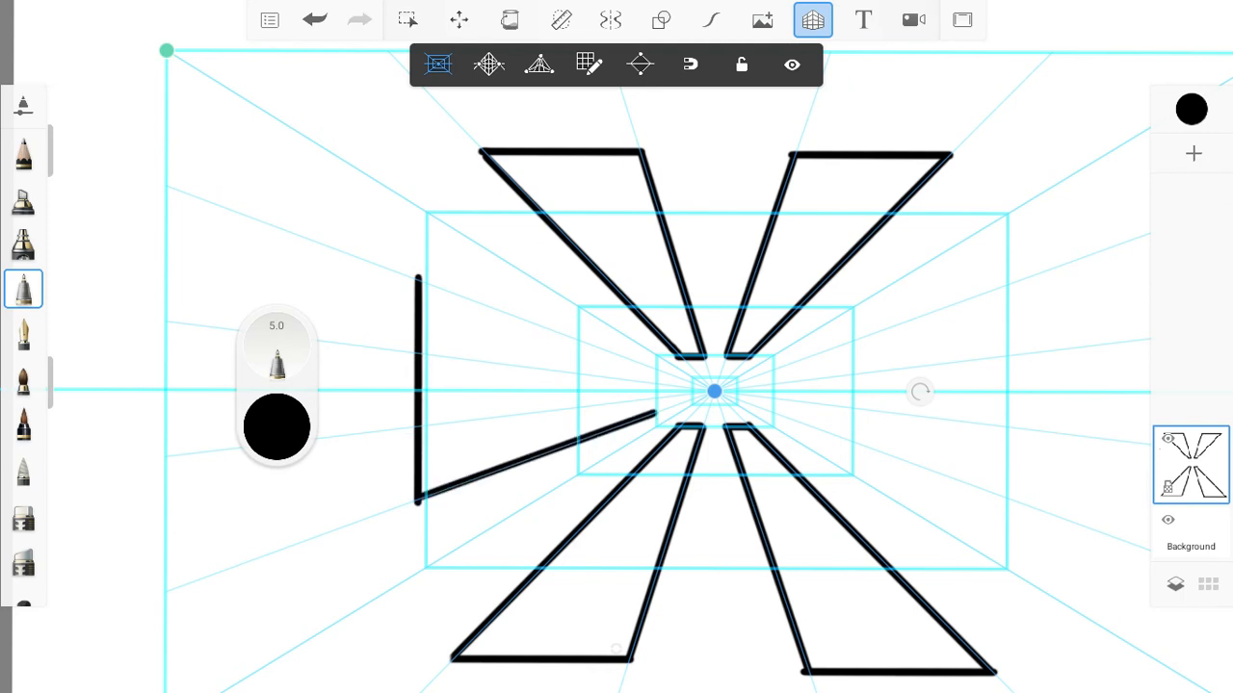
{"action": "left_click_drag", "start_coordinate": [418, 274], "coordinate": [663, 370]}
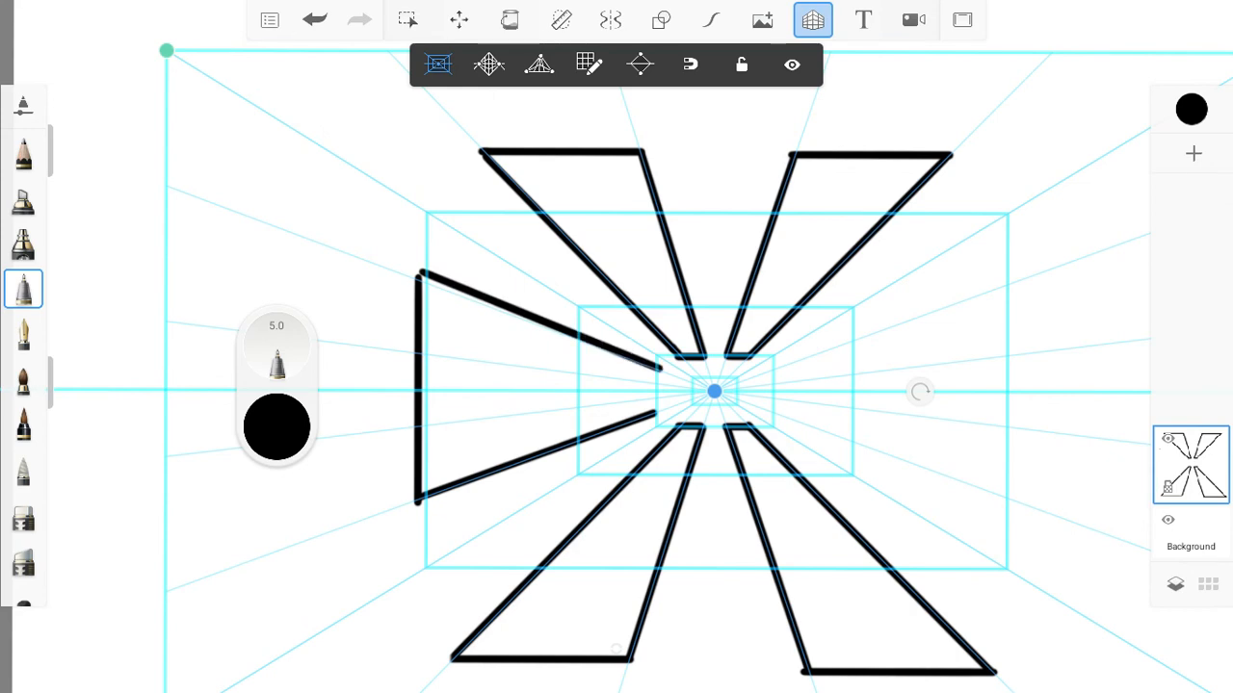
{"action": "scroll", "coordinate": [654, 424], "scroll_direction": "up", "scroll_amount": 10}
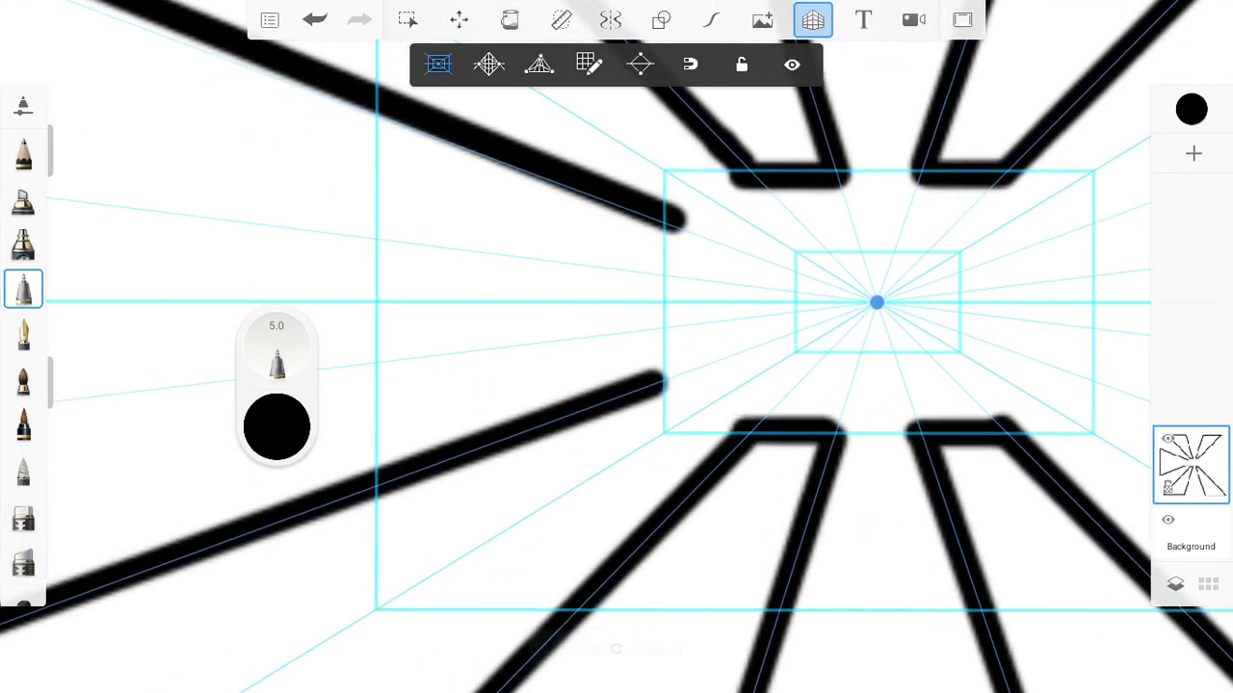
{"action": "left_click_drag", "start_coordinate": [662, 219], "coordinate": [661, 390]}
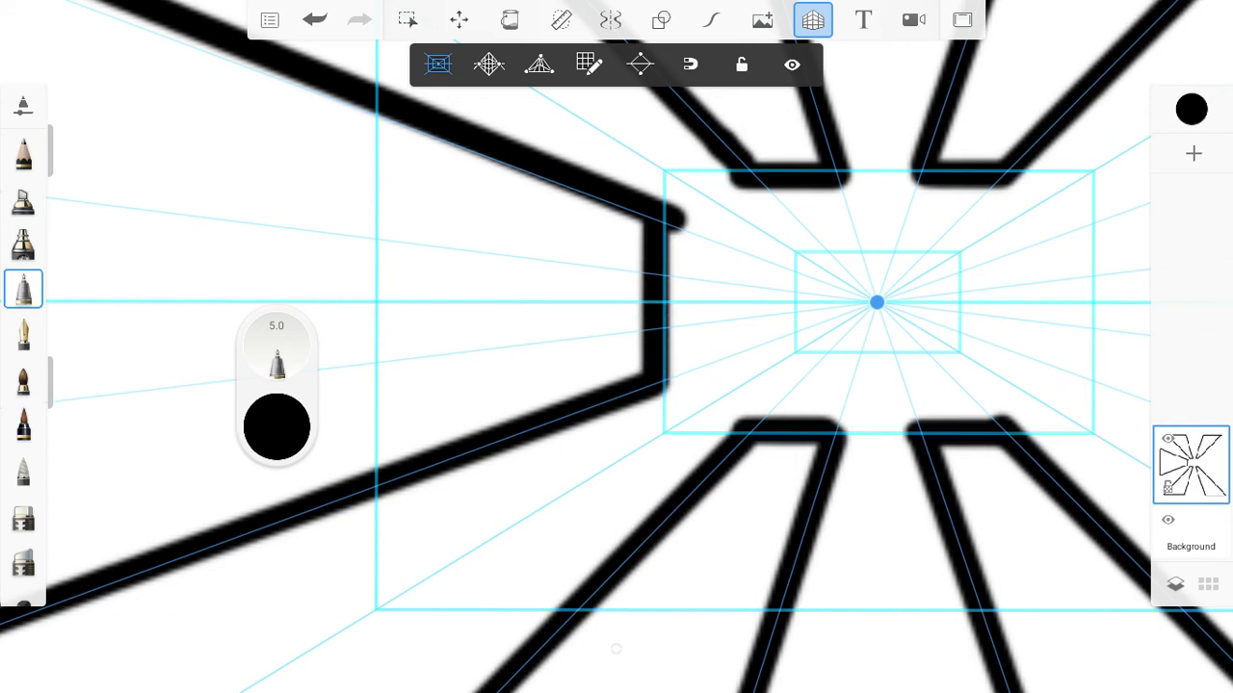
- Erase the line overhang at the left wall panel's upper far corner and switch back to the pen
{"action": "left_click", "coordinate": [23, 518]}
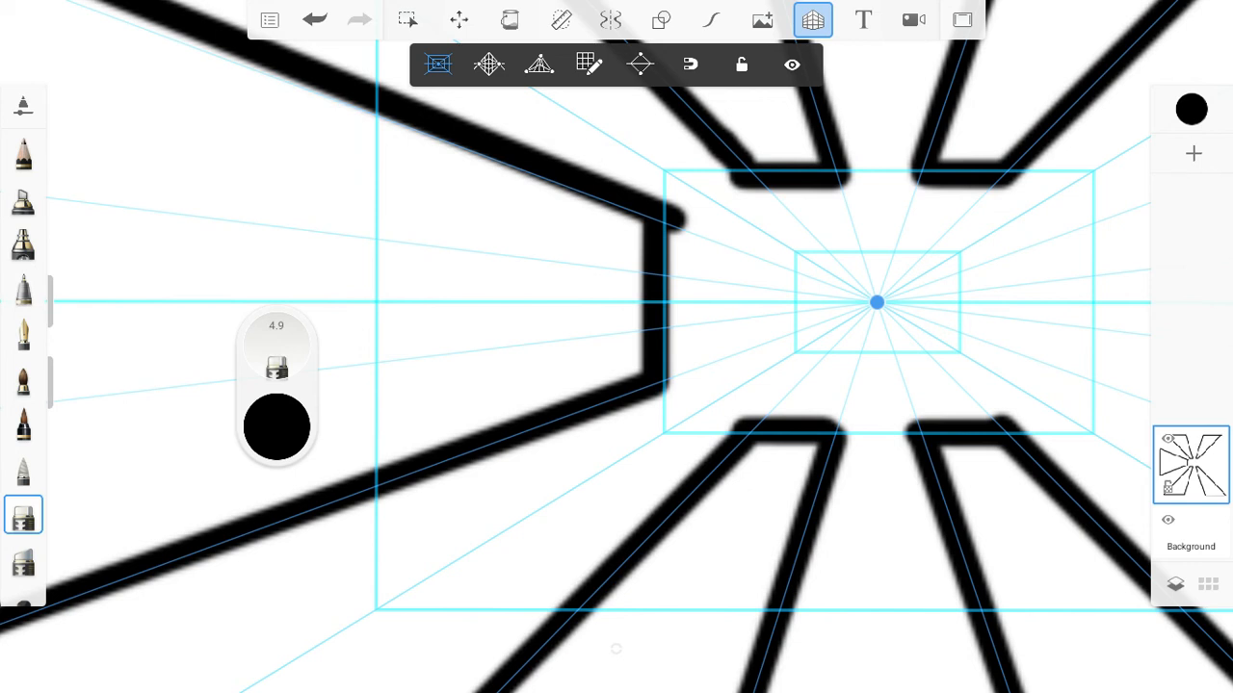
{"action": "left_click", "coordinate": [674, 220]}
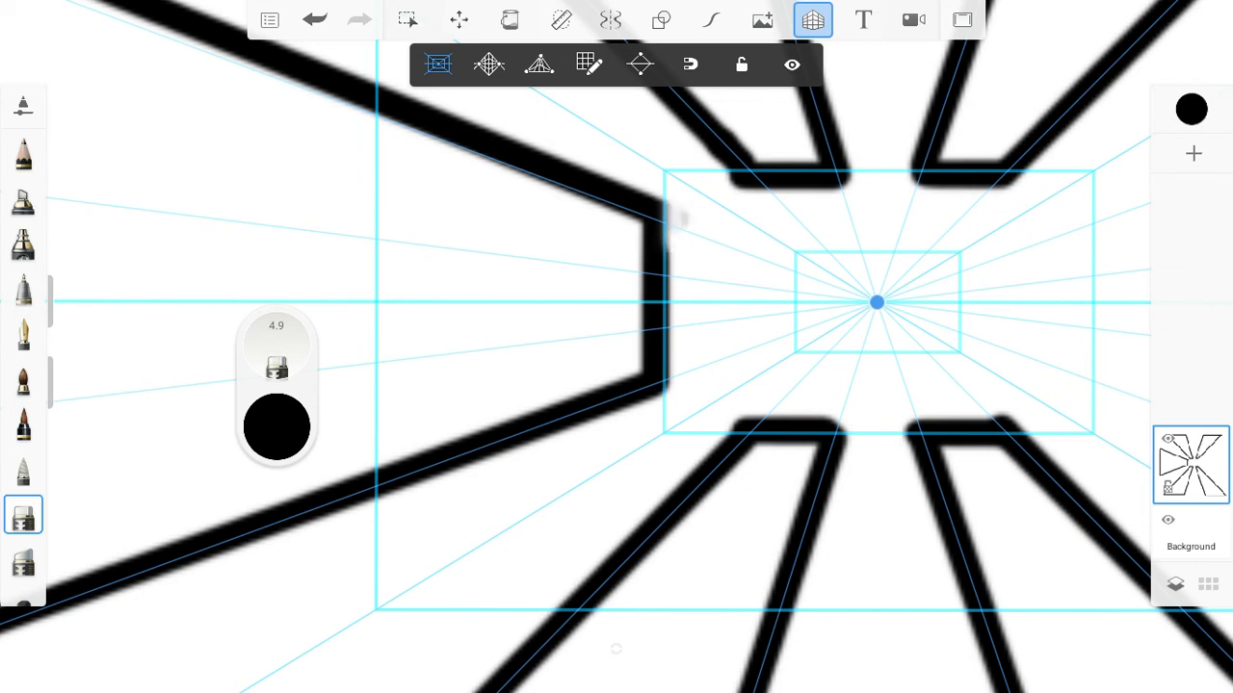
{"action": "left_click", "coordinate": [23, 289]}
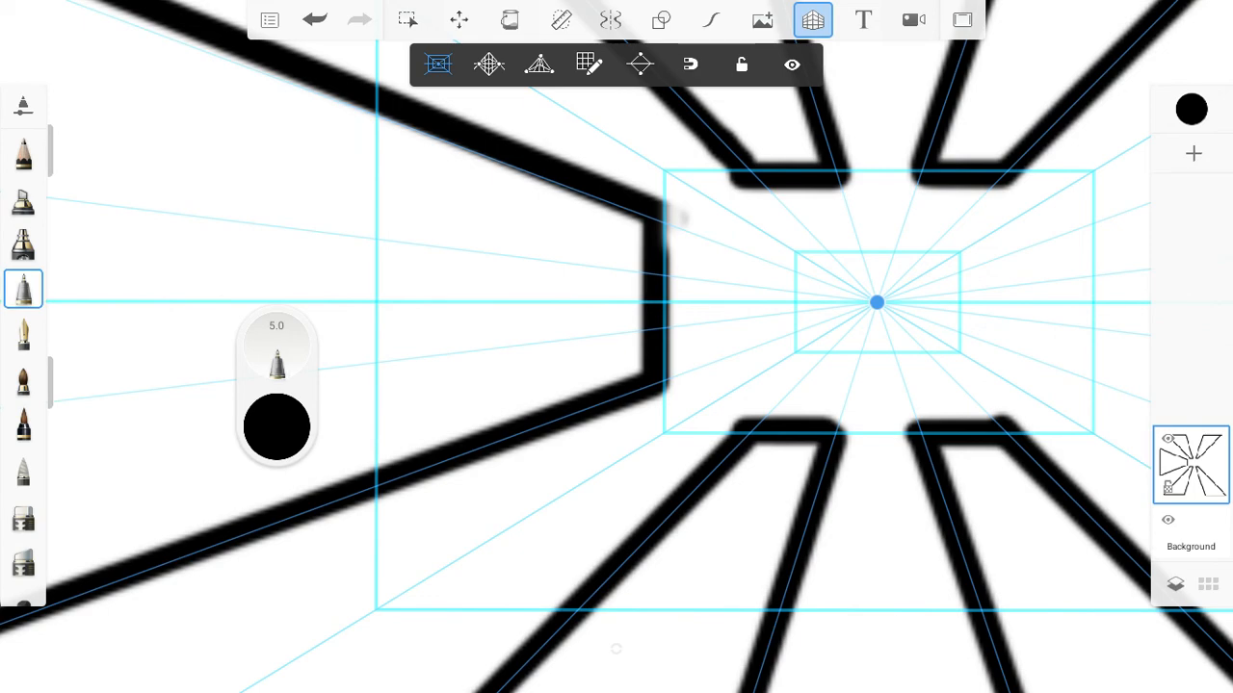
- Draw a closed panel on the right wall, its sides converging from a vertical near edge to a short vertical far edge
{"action": "scroll", "coordinate": [617, 346], "scroll_direction": "up", "scroll_amount": 5}
{"action": "scroll", "coordinate": [617, 347], "scroll_direction": "down", "scroll_amount": 10}
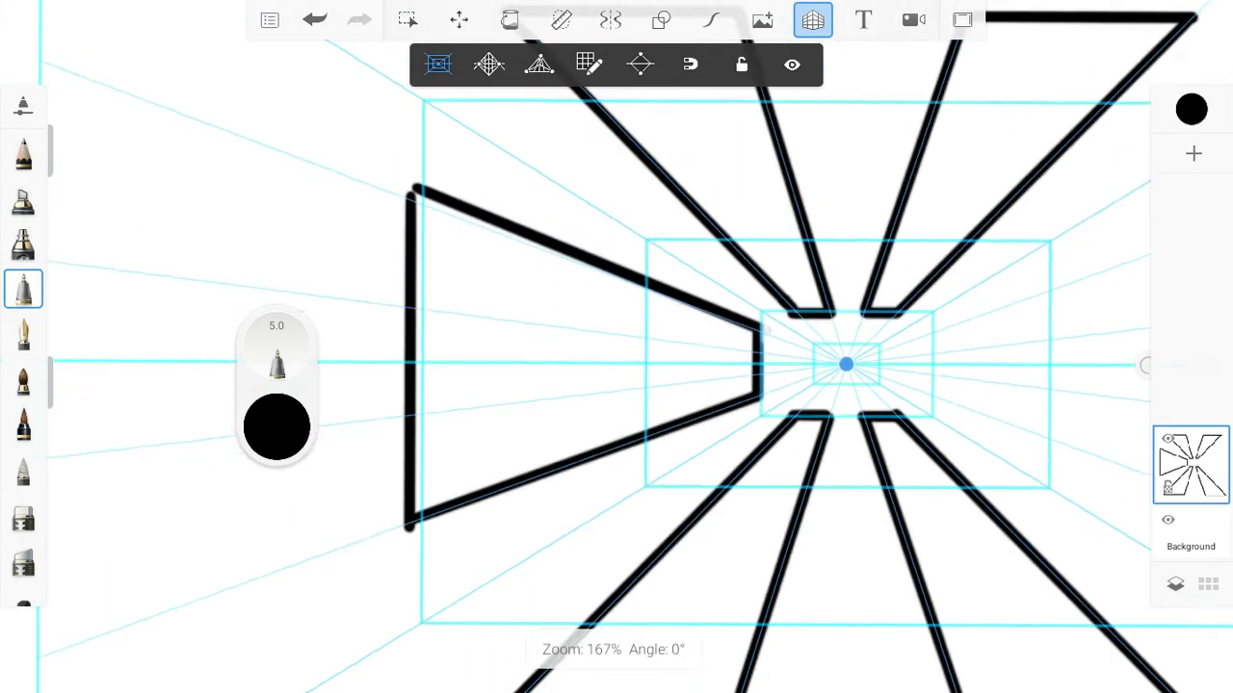
{"action": "scroll", "coordinate": [616, 346], "scroll_direction": "up", "scroll_amount": 1}
{"action": "scroll", "coordinate": [617, 346], "scroll_direction": "down", "scroll_amount": 2}
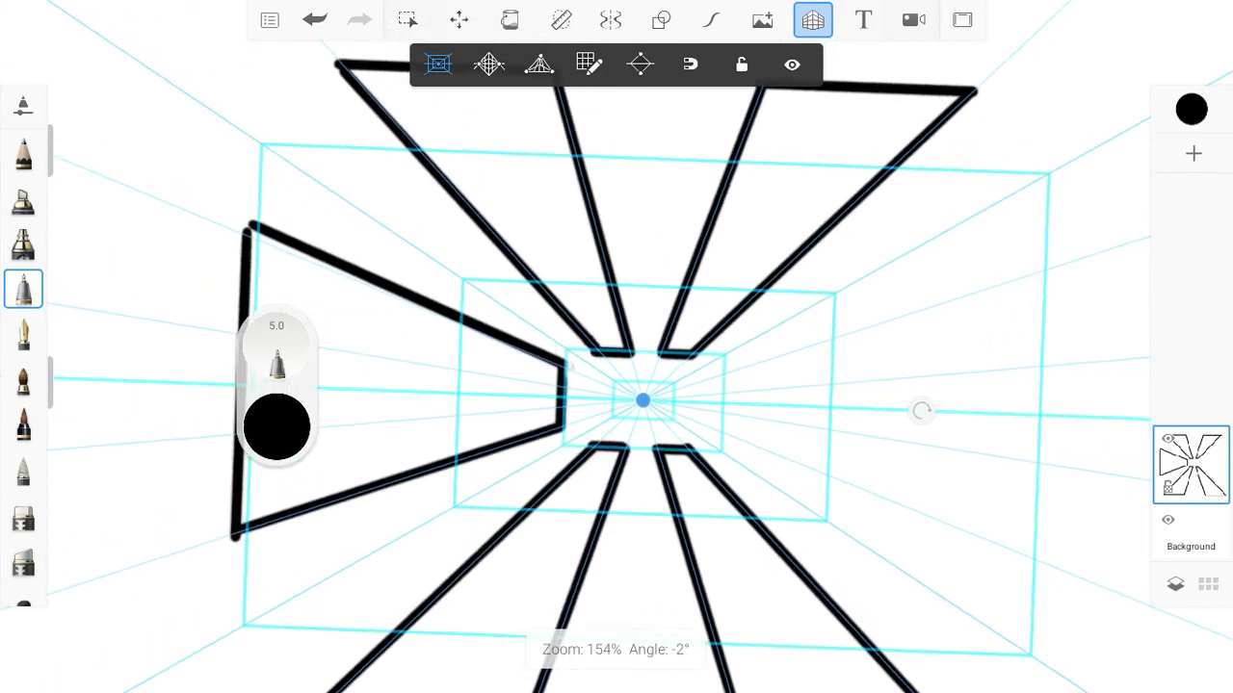
{"action": "scroll", "coordinate": [616, 347], "scroll_direction": "up", "scroll_amount": 1}
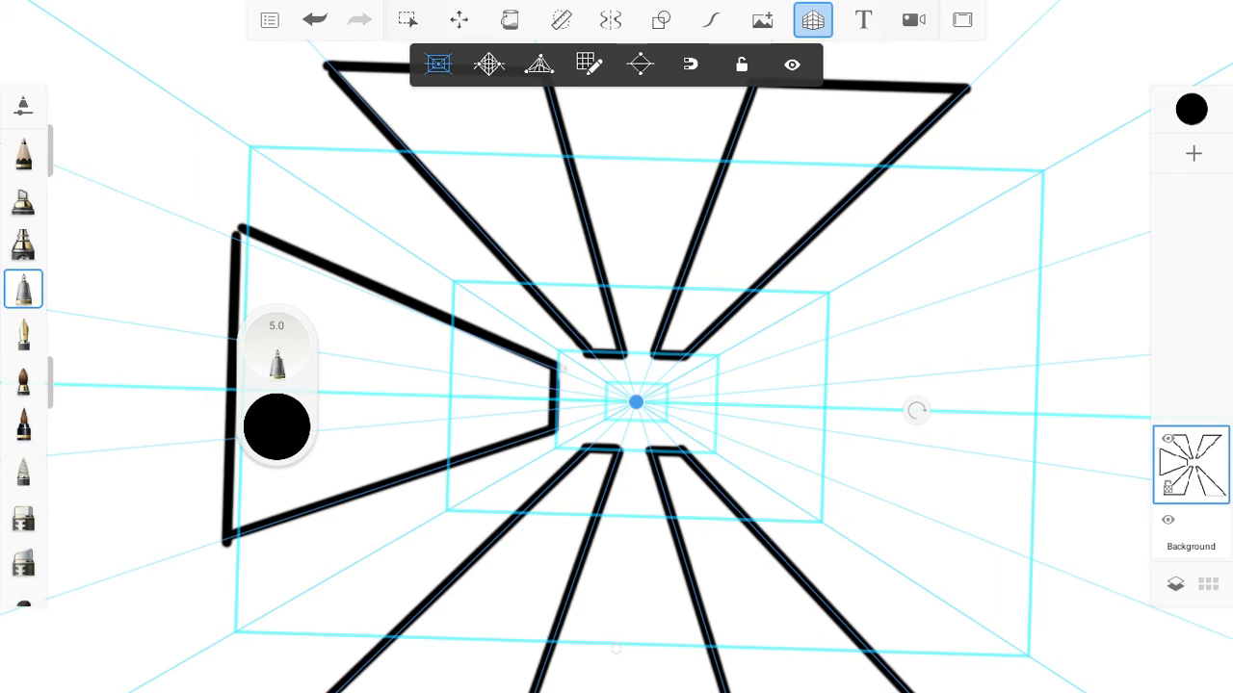
{"action": "left_click_drag", "start_coordinate": [1031, 264], "coordinate": [1021, 562]}
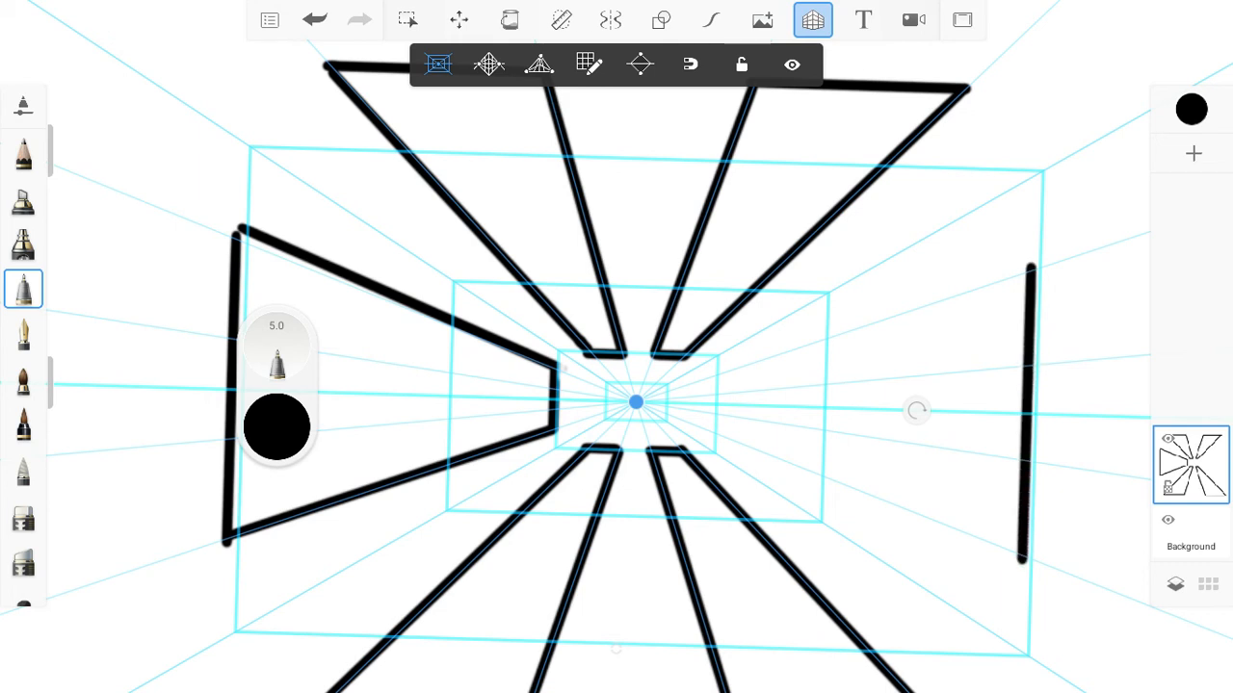
{"action": "left_click_drag", "start_coordinate": [1030, 265], "coordinate": [713, 376]}
{"action": "left_click_drag", "start_coordinate": [1021, 562], "coordinate": [713, 431]}
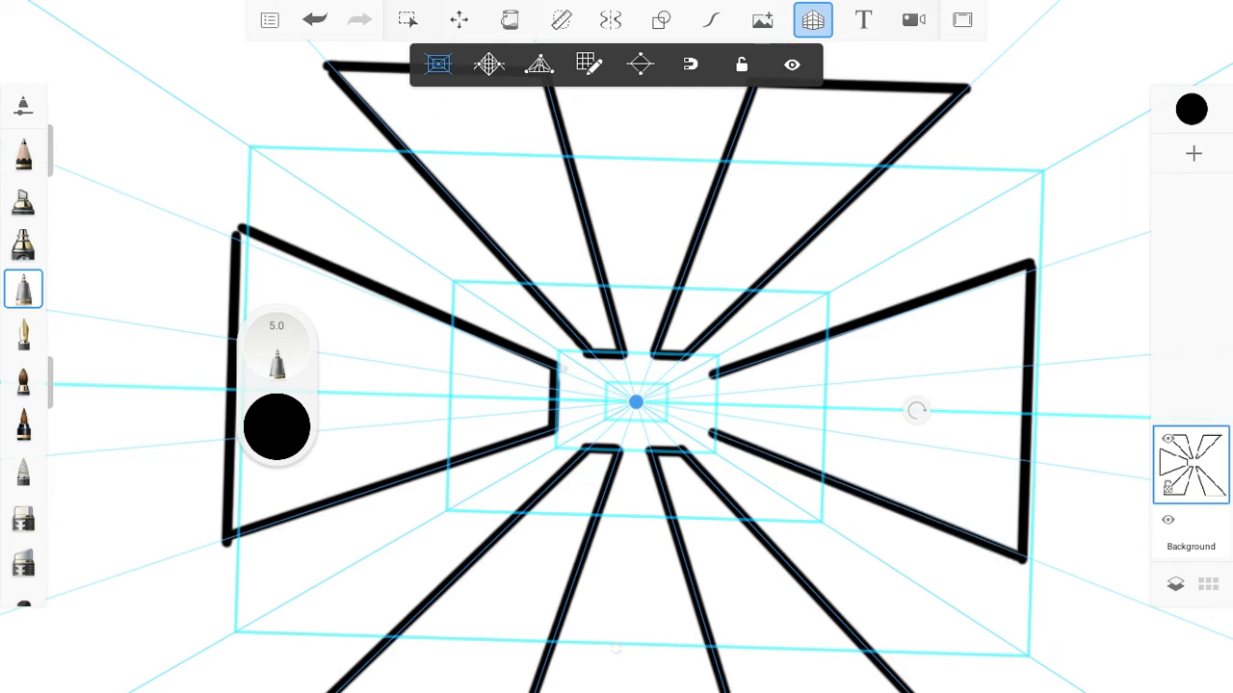
{"action": "scroll", "coordinate": [741, 399], "scroll_direction": "up", "scroll_amount": 10}
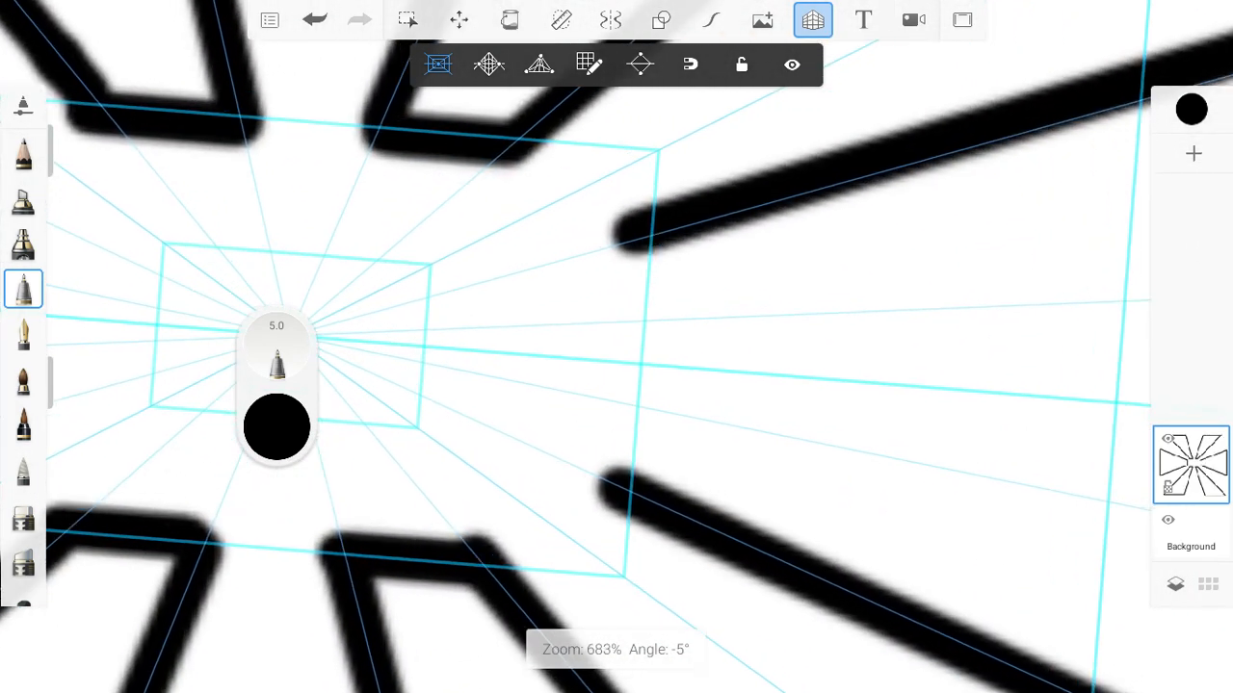
{"action": "mouse_move", "coordinate": [621, 226]}
{"action": "left_mouse_down"}
{"action": "mouse_move", "coordinate": [589, 404]}
{"action": "mouse_move", "coordinate": [587, 503]}
{"action": "left_mouse_up"}
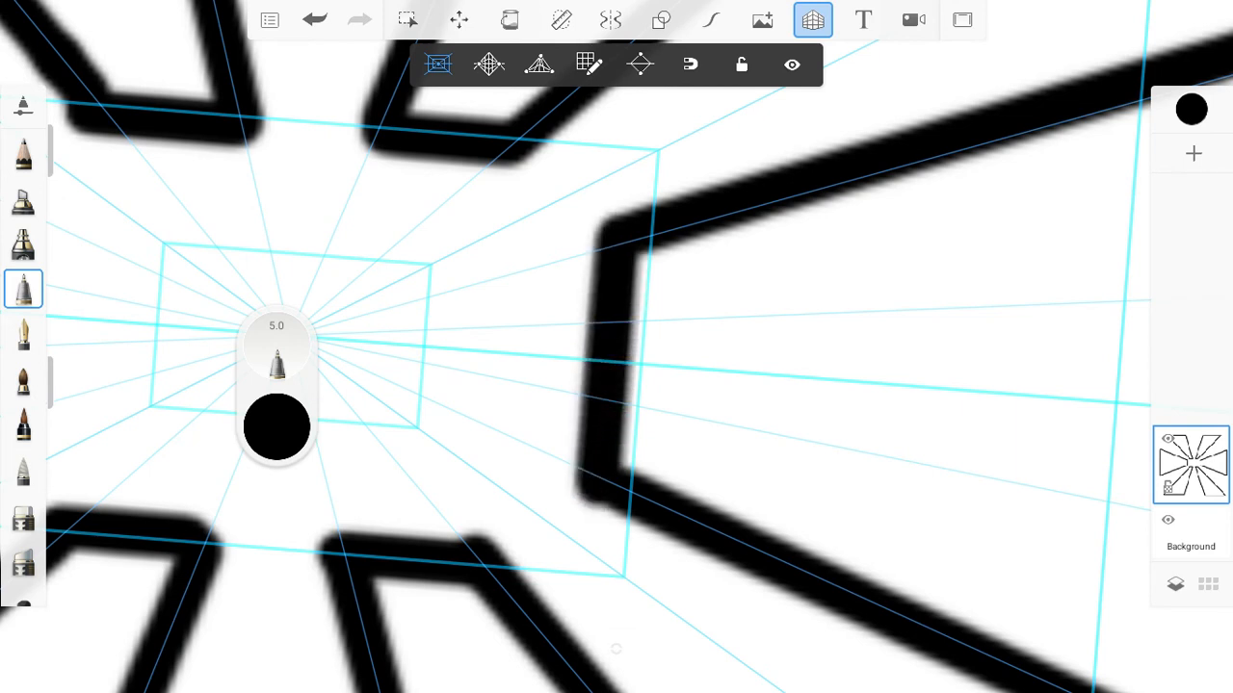
{"action": "scroll", "coordinate": [616, 366], "scroll_direction": "down", "scroll_amount": 5}
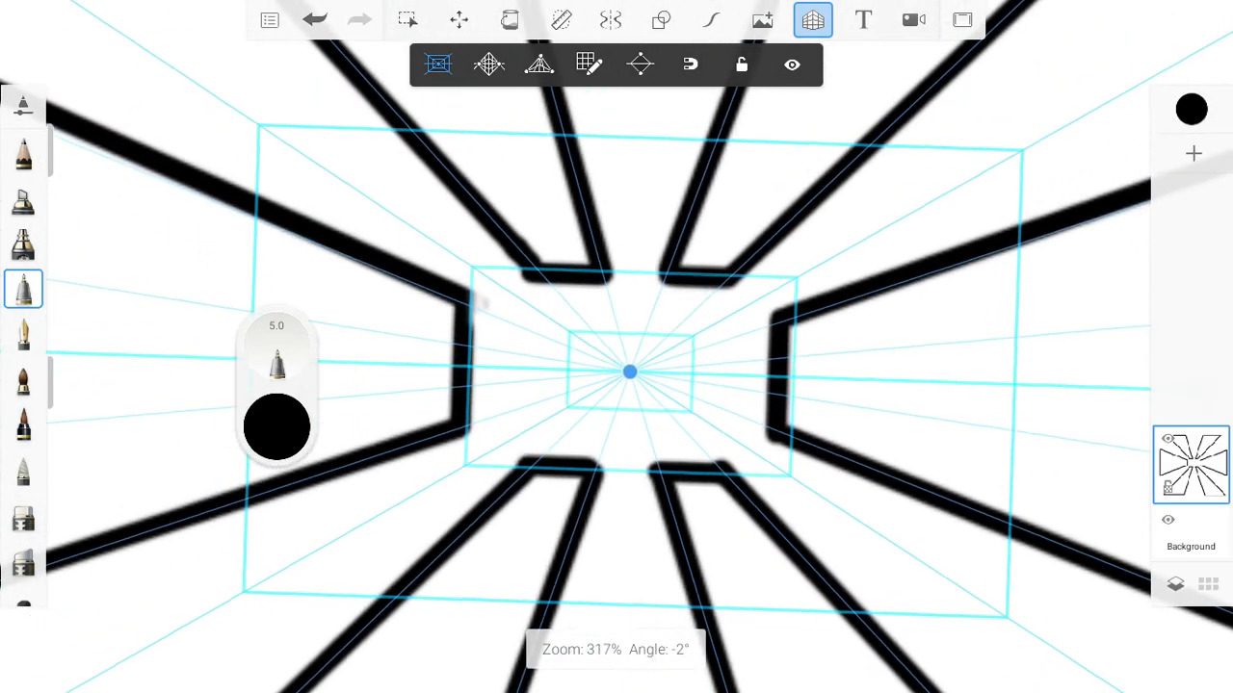
- Switch from the perspective guides to the solid Flood Fill tool and set its tolerance to 28
{"action": "scroll", "coordinate": [626, 375], "scroll_direction": "down", "scroll_amount": 5}
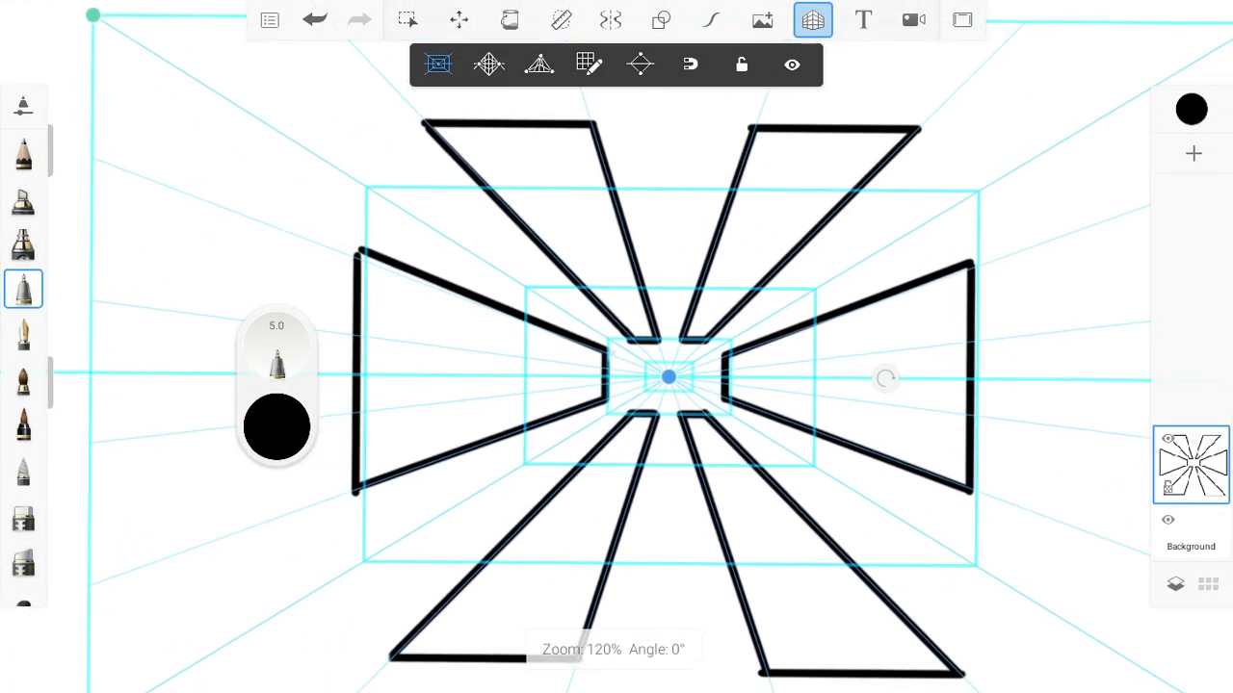
{"action": "scroll", "coordinate": [668, 376], "scroll_direction": "down", "scroll_amount": 3}
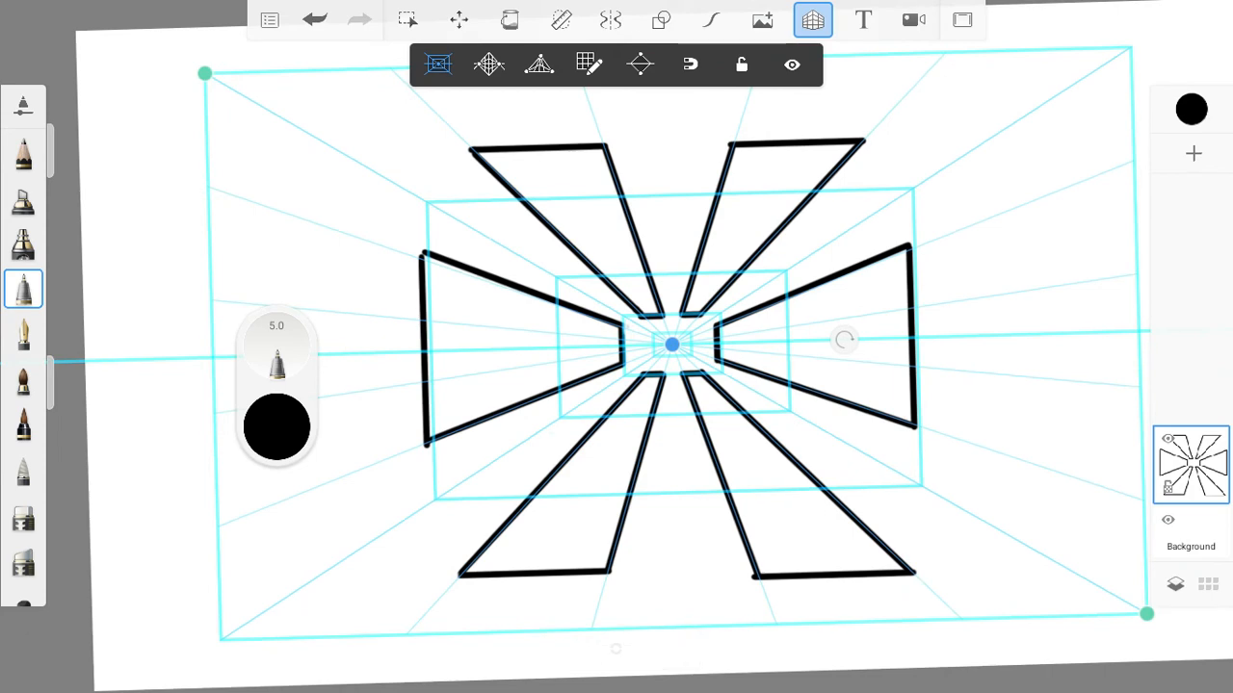
{"action": "scroll", "coordinate": [673, 345], "scroll_direction": "down", "scroll_amount": 2}
{"action": "scroll", "coordinate": [672, 332], "scroll_direction": "up", "scroll_amount": 1}
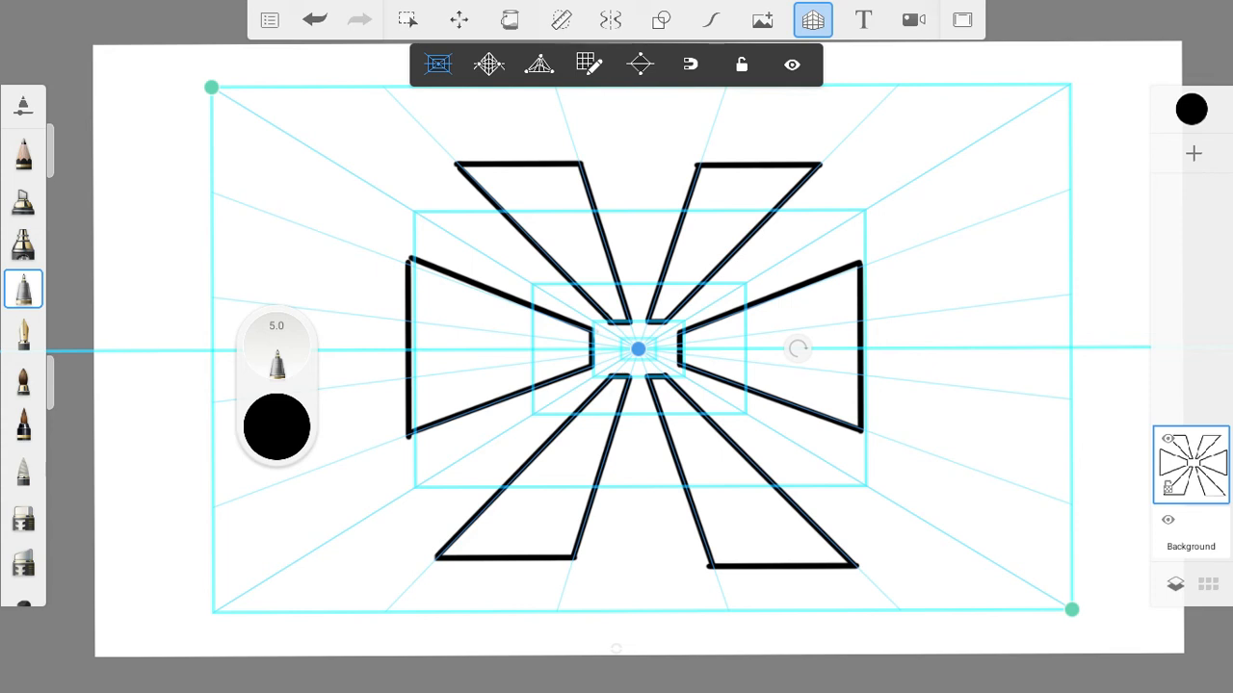
{"action": "left_click", "coordinate": [509, 20]}
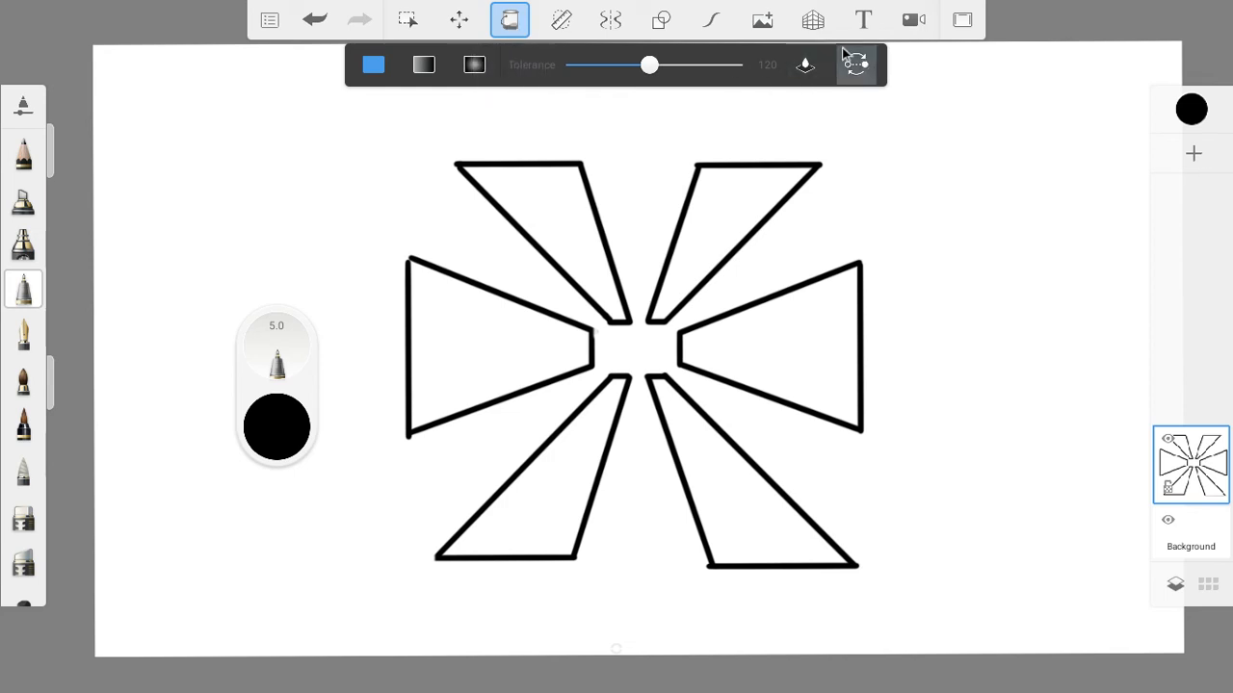
{"action": "left_click", "coordinate": [813, 22]}
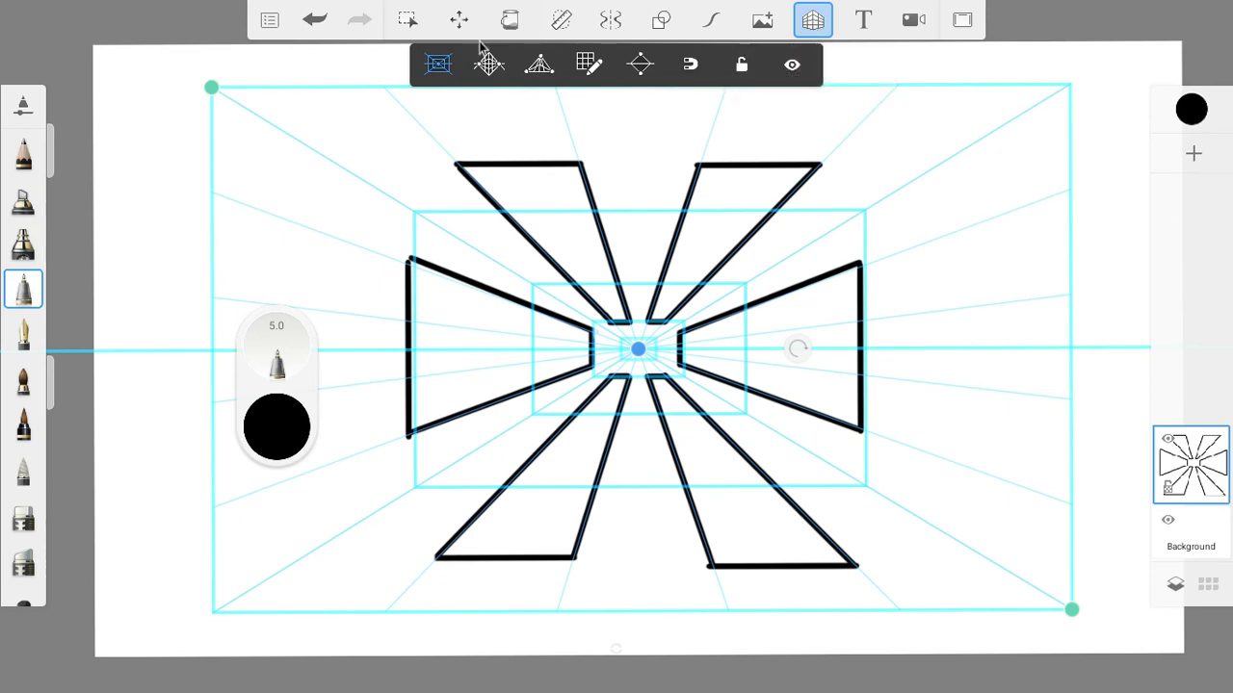
{"action": "left_click", "coordinate": [510, 21]}
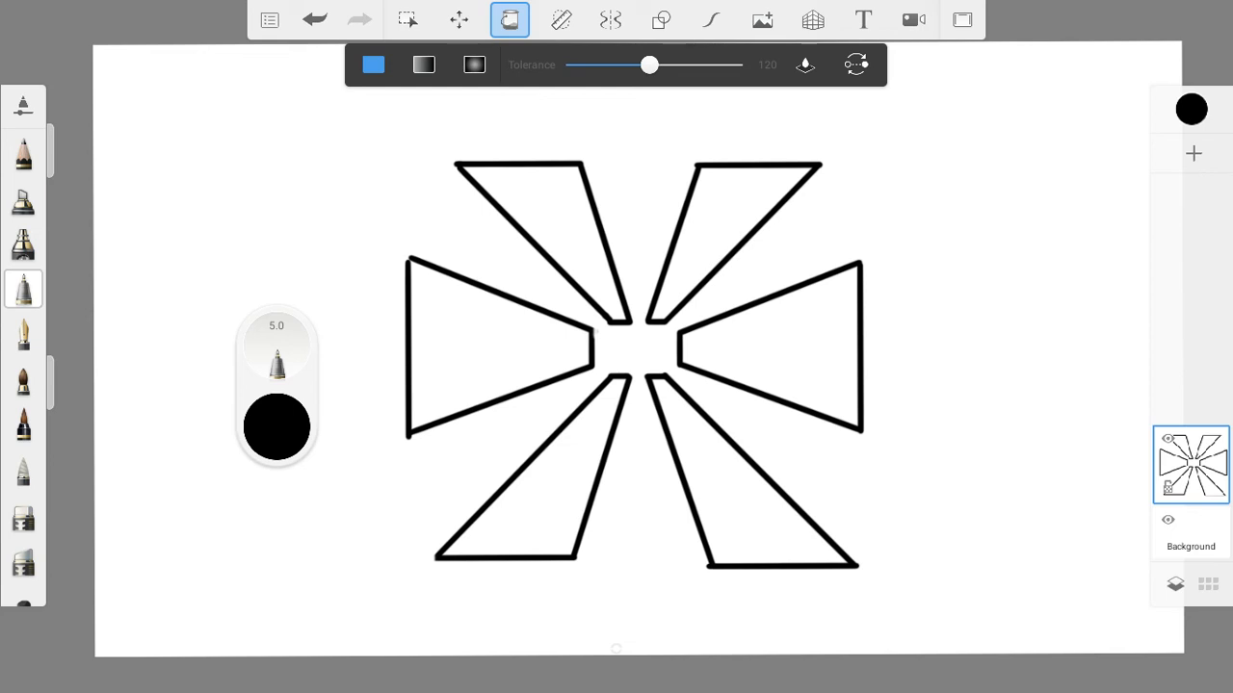
{"action": "left_click_drag", "start_coordinate": [649, 65], "coordinate": [586, 64]}
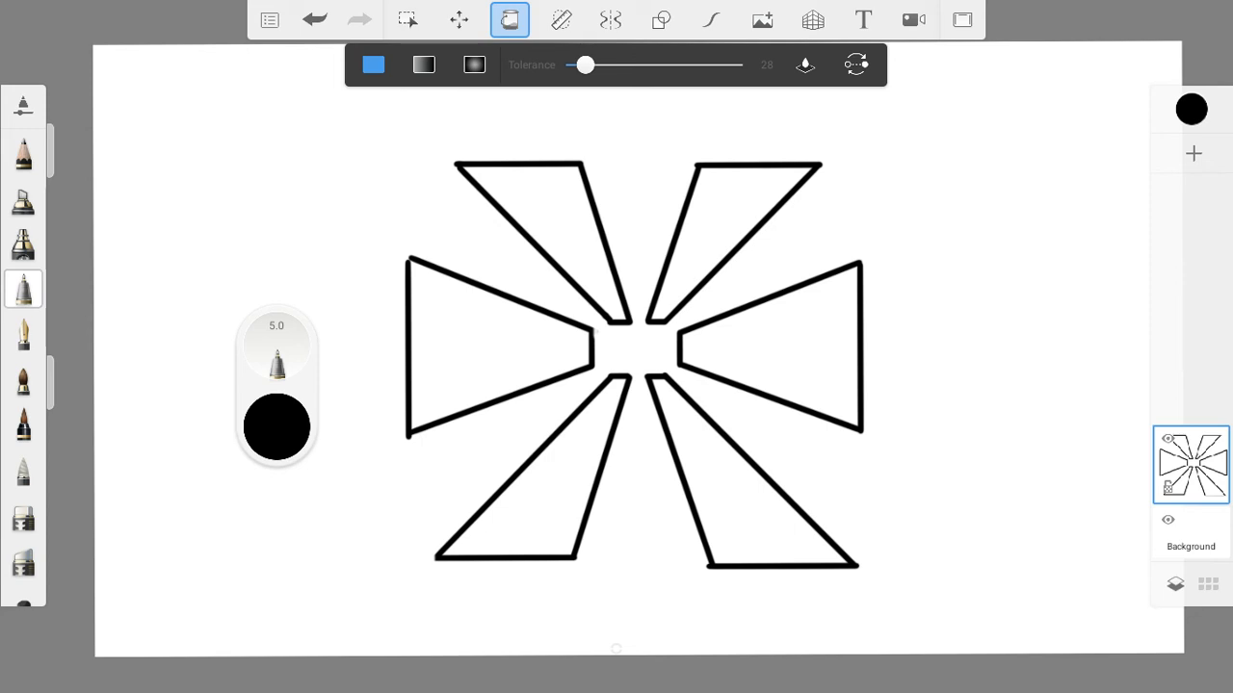
- Set the drawing colour to orange with hue 37, saturation 100 and lightness 50
{"action": "left_click", "coordinate": [1192, 109]}
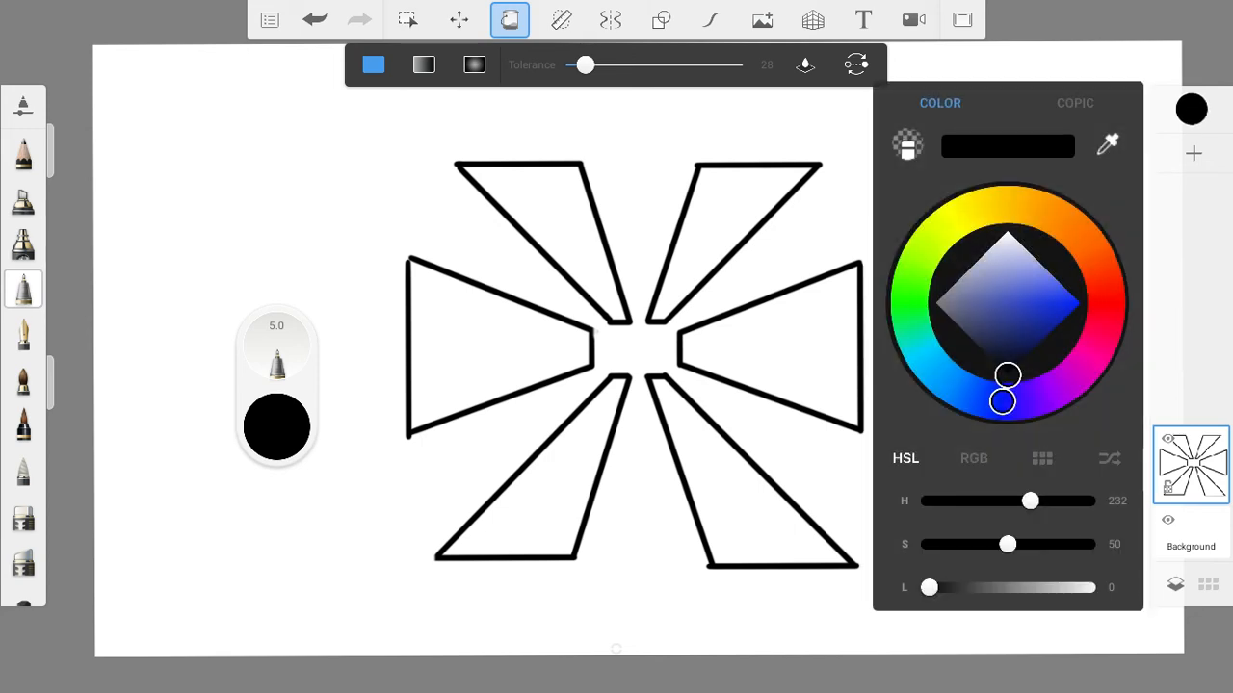
{"action": "left_click", "coordinate": [1046, 212]}
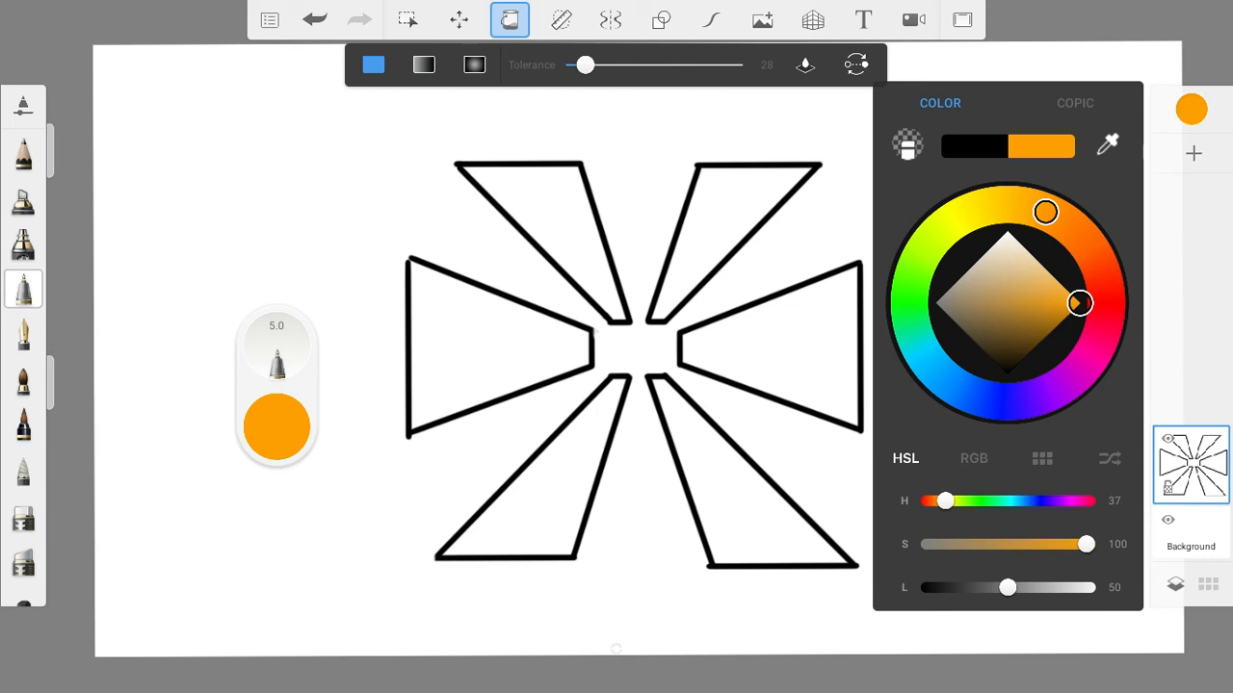
{"action": "left_click", "coordinate": [1192, 108]}
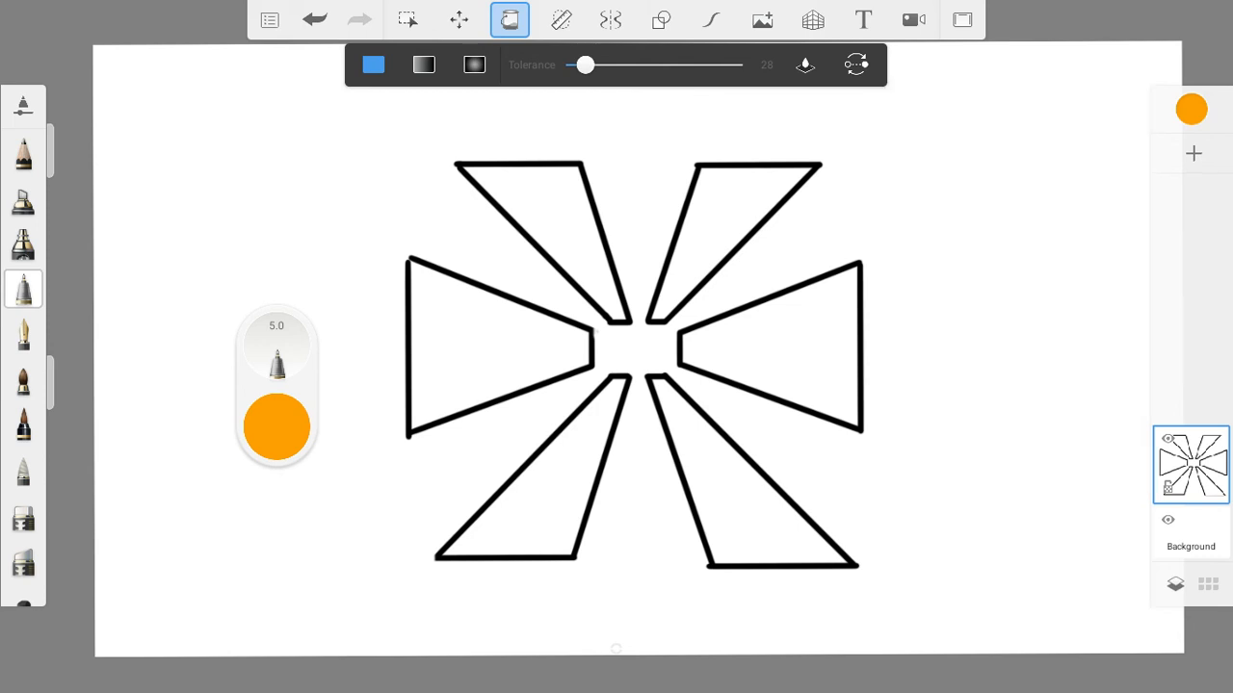
- Fill the two ceiling strips, two floor strips and both wall panels with orange
{"action": "left_click", "coordinate": [544, 221]}
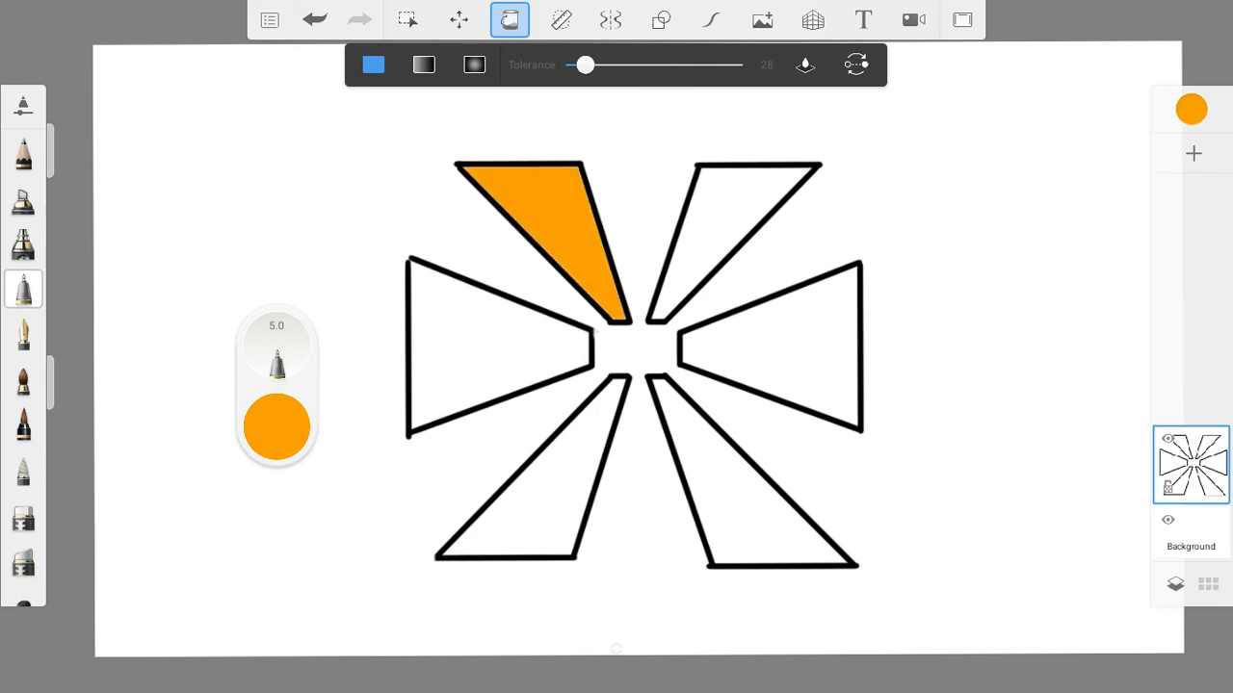
{"action": "left_click", "coordinate": [742, 212]}
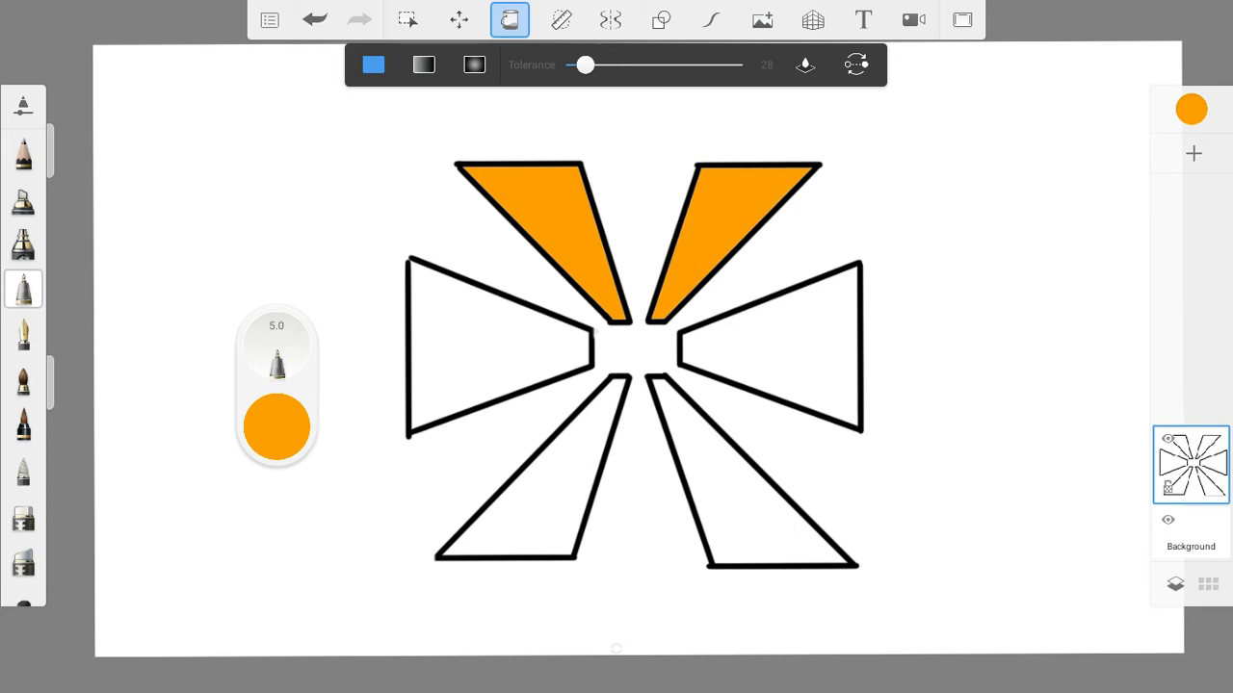
{"action": "left_click", "coordinate": [770, 349]}
{"action": "left_click", "coordinate": [751, 492]}
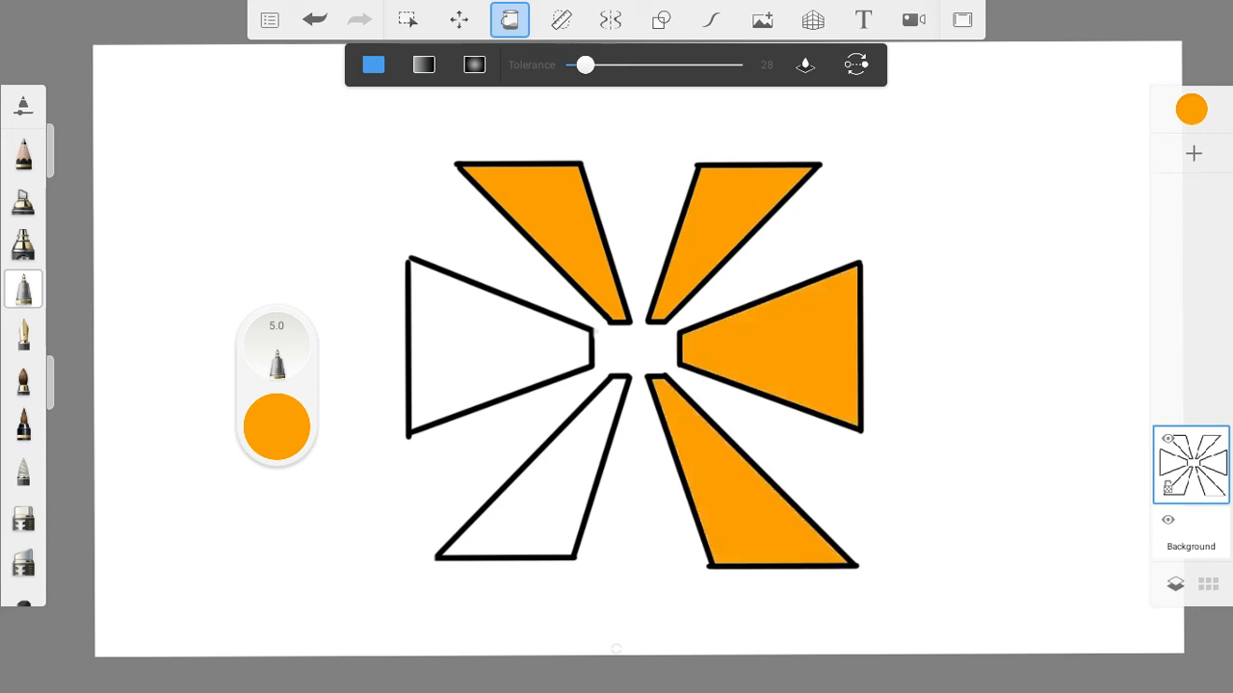
{"action": "left_click", "coordinate": [553, 482]}
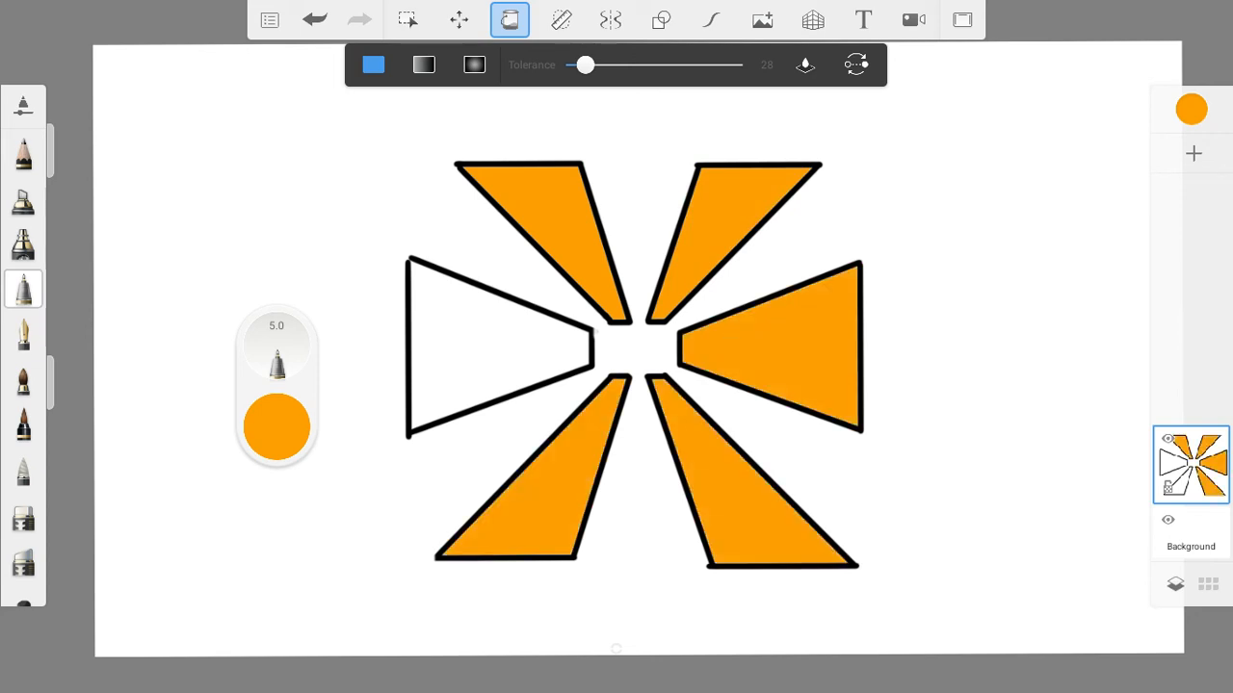
{"action": "left_click", "coordinate": [491, 346]}
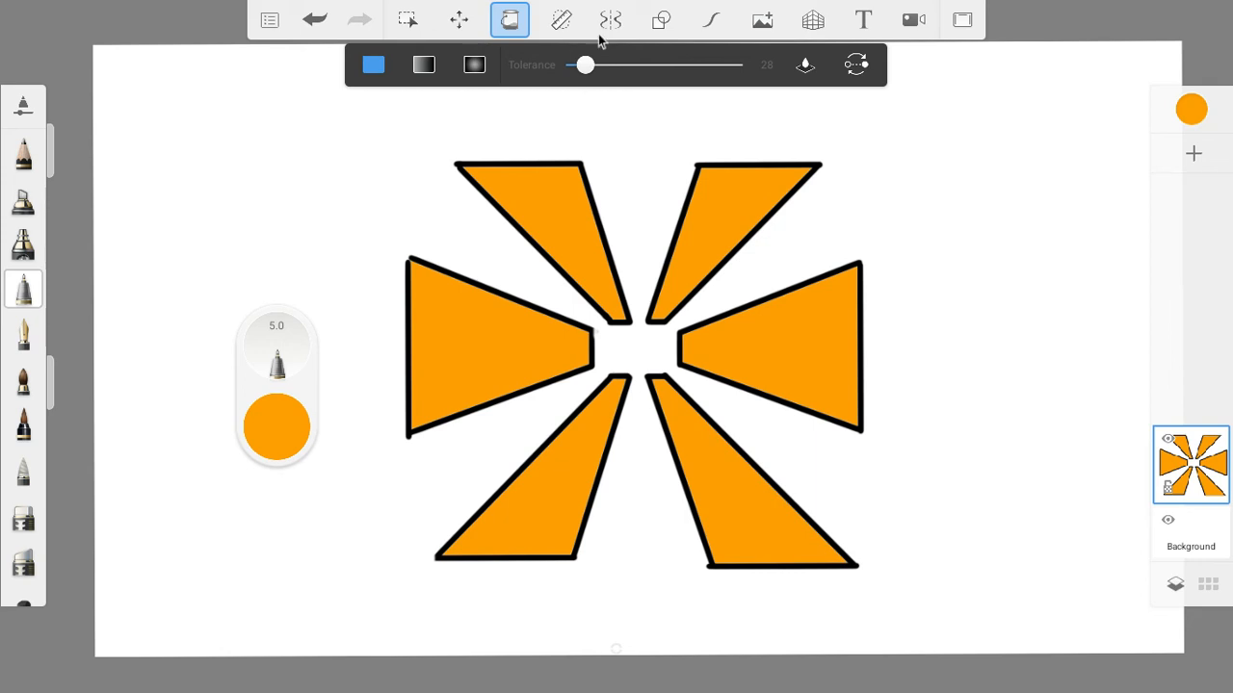
- Save the drawing to the device in My files as boxes01.png
{"action": "left_click", "coordinate": [271, 22]}
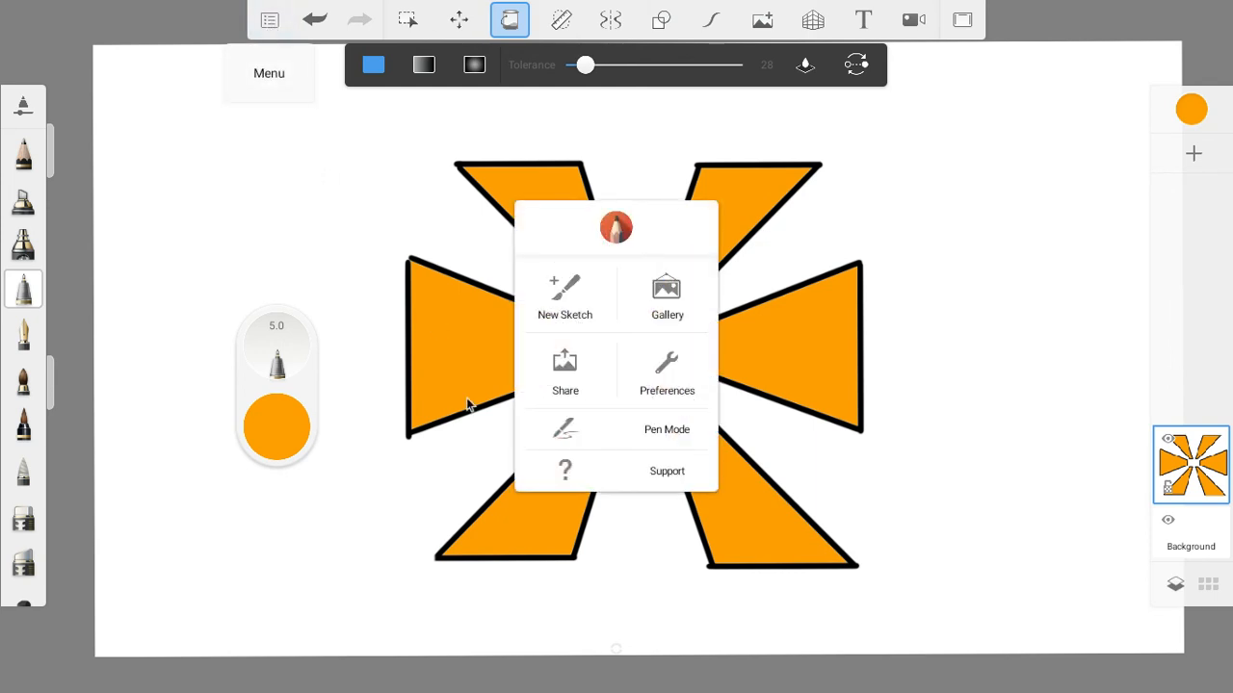
{"action": "left_click", "coordinate": [573, 365]}
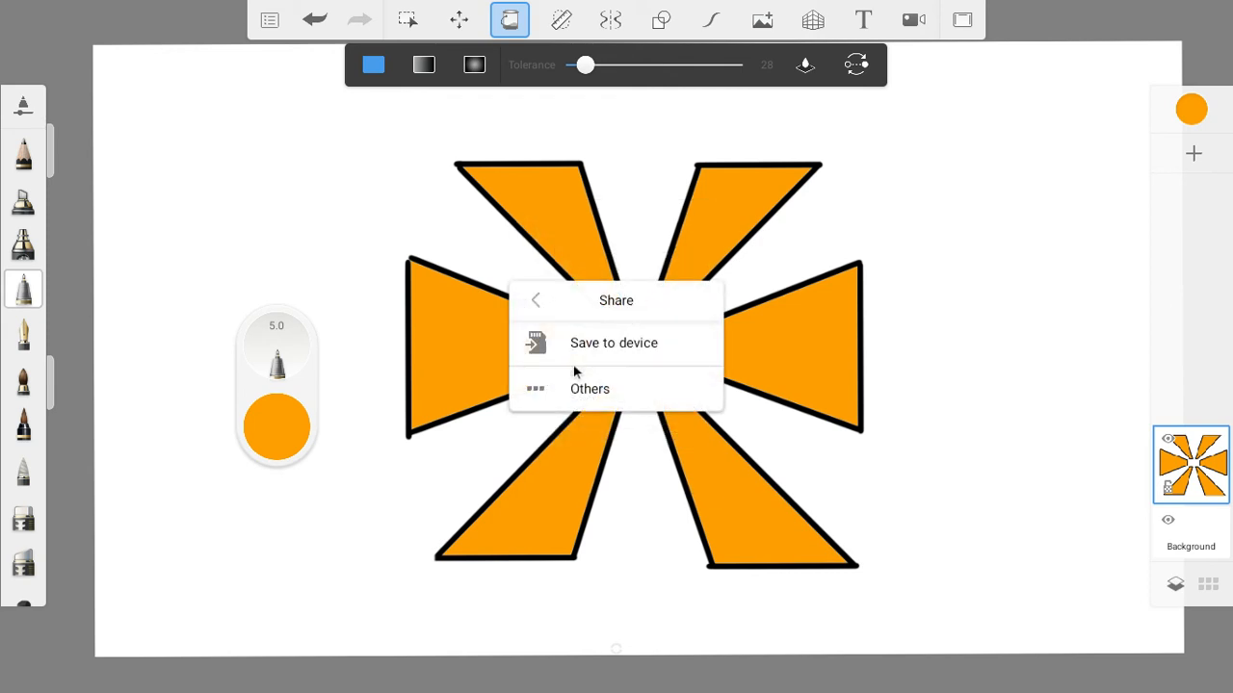
{"action": "left_click", "coordinate": [627, 348]}
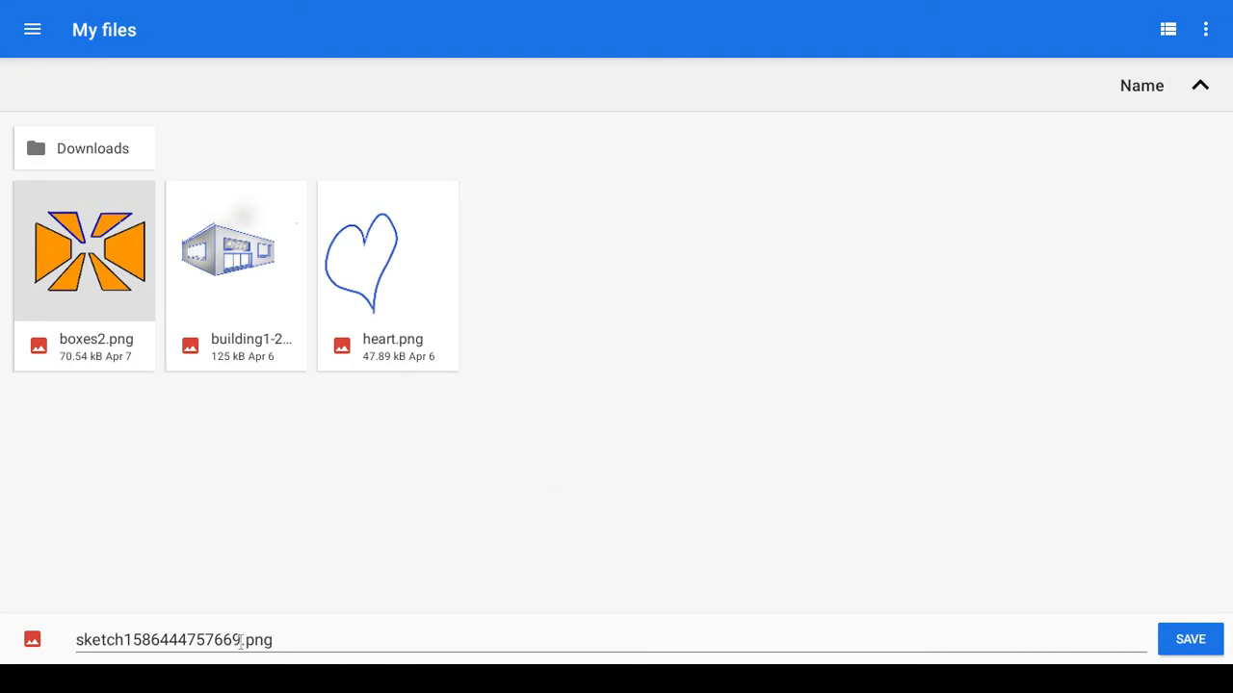
{"action": "triple_click", "coordinate": [238, 642]}
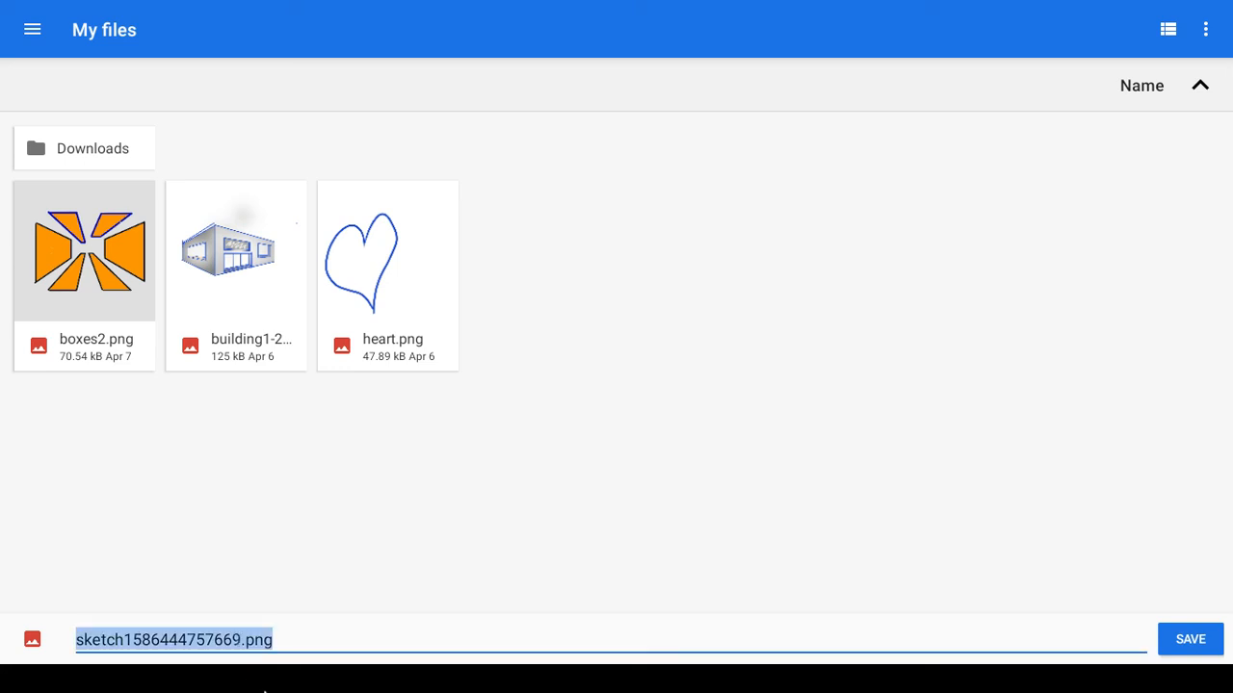
{"action": "mouse_move", "coordinate": [274, 690]}
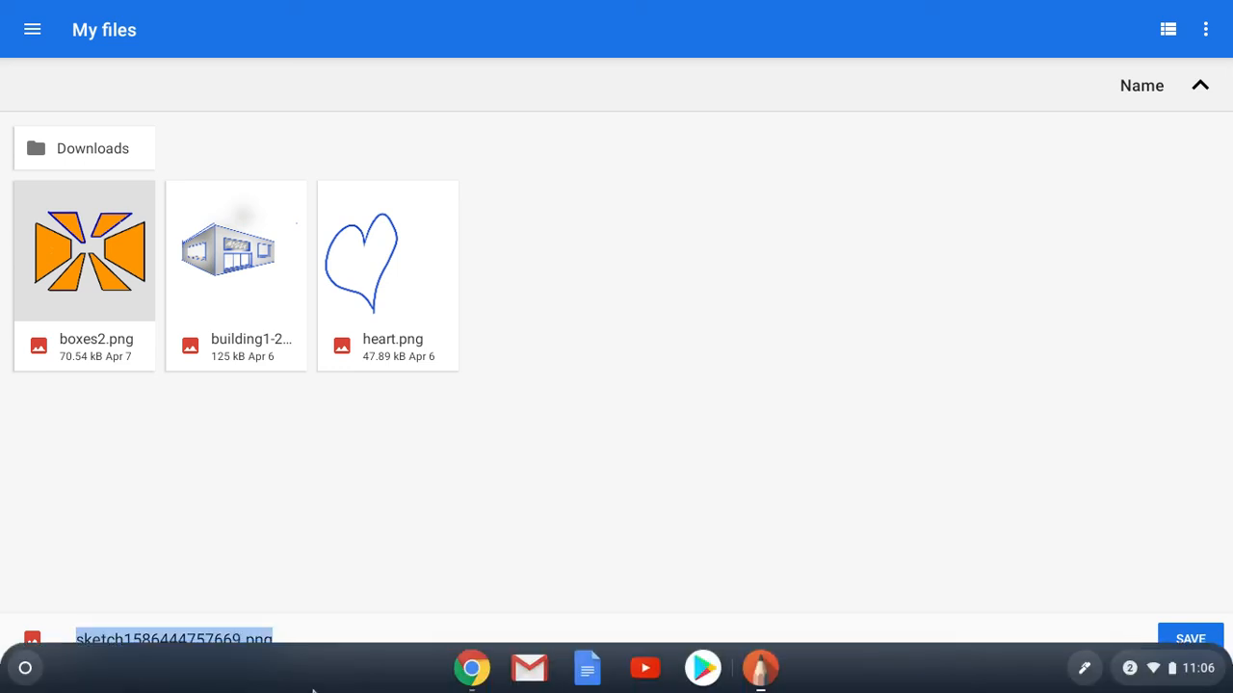
{"action": "key", "text": "Right"}
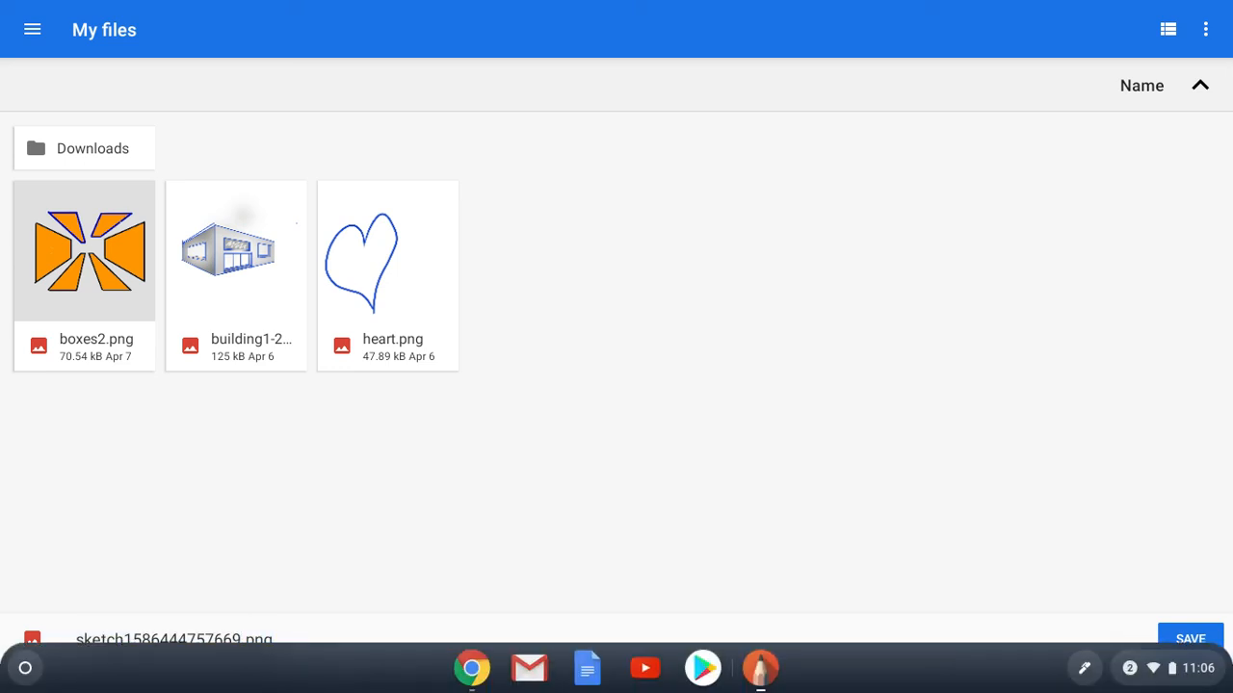
{"action": "key", "text": "BackSpace"}
{"action": "key", "text": "BackSpace"}
{"action": "key", "text": "BackSpace"}
{"action": "key", "text": "BackSpace"}
{"action": "key", "text": "BackSpace"}
{"action": "key", "text": "BackSpace"}
{"action": "key", "text": "BackSpace"}
{"action": "key", "text": "BackSpace"}
{"action": "key", "text": "BackSpace"}
{"action": "key", "text": "BackSpace"}
{"action": "key", "text": "BackSpace"}
{"action": "key", "text": "BackSpace"}
{"action": "key", "text": "BackSpace"}
{"action": "key", "text": "BackSpace"}
{"action": "key", "text": "BackSpace"}
{"action": "key", "text": "BackSpace"}
{"action": "key", "text": "BackSpace"}
{"action": "key", "text": "BackSpace"}
{"action": "key", "text": "BackSpace"}
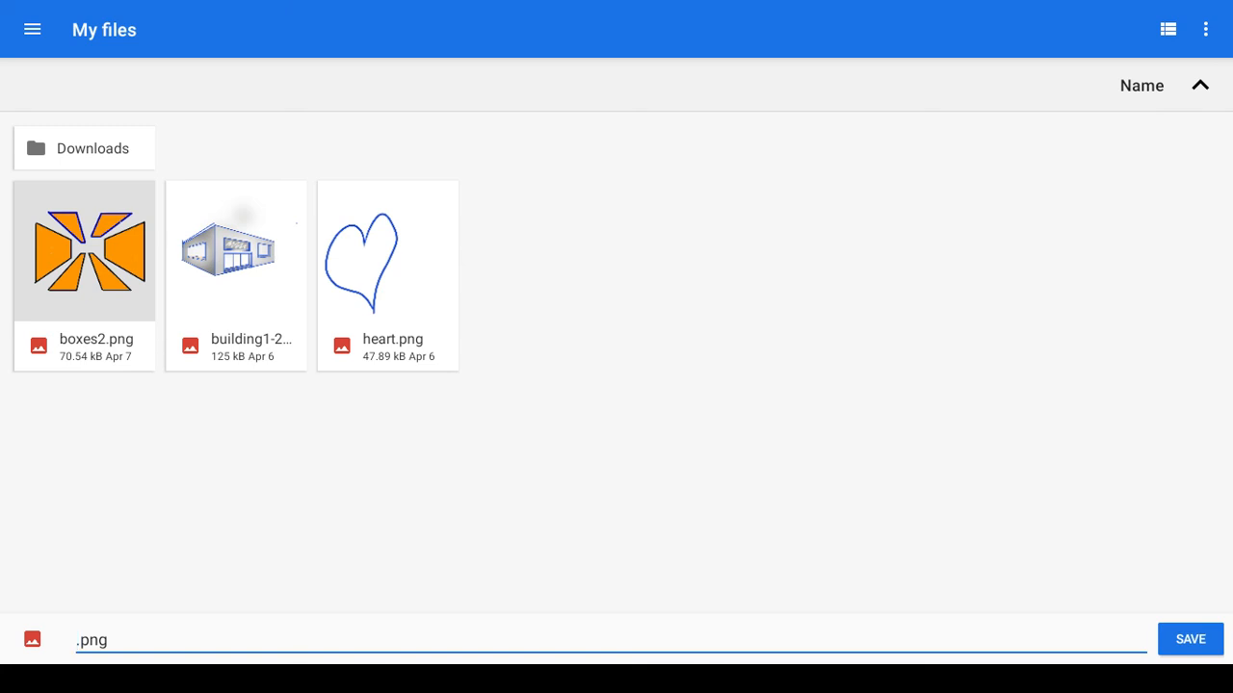
{"action": "type", "text": "boxes01"}
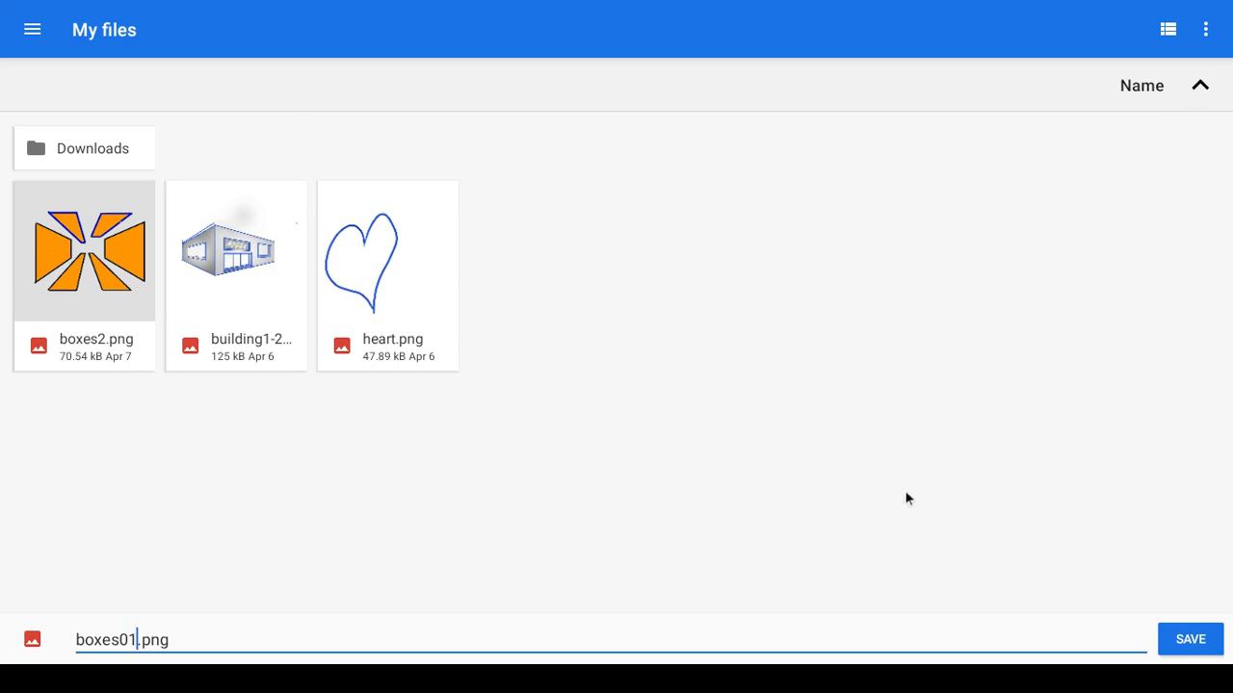
{"action": "left_click", "coordinate": [1190, 639]}
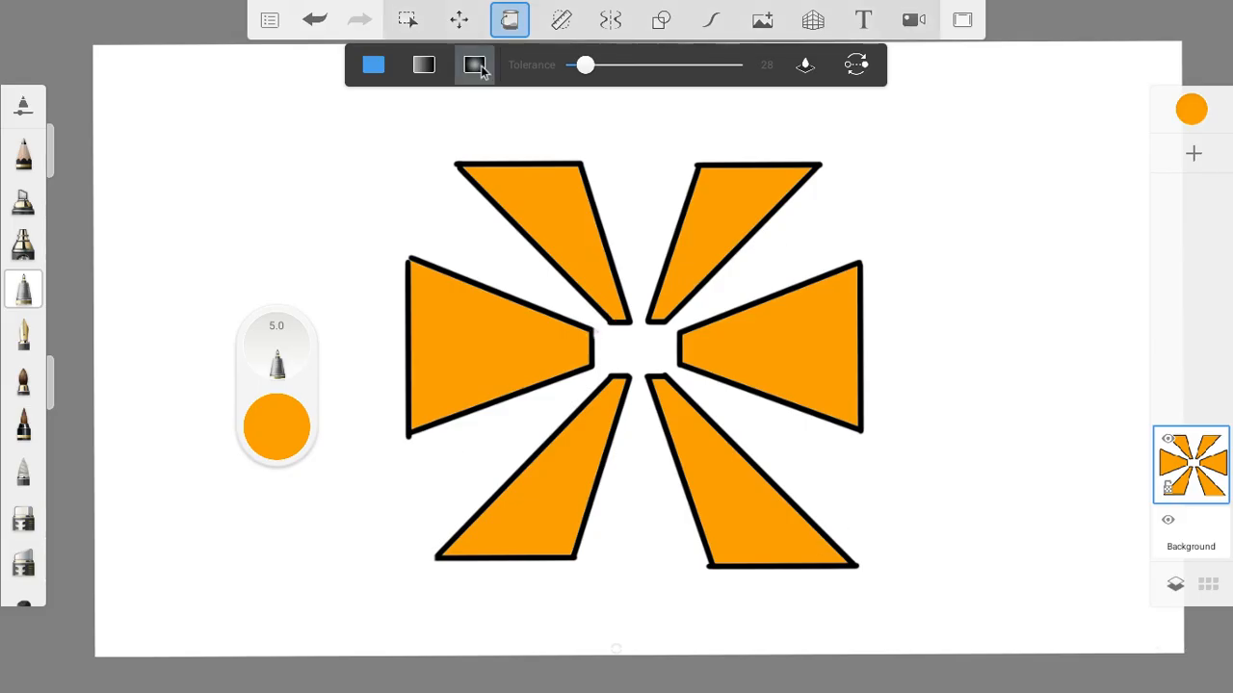
- Check the available save locations and save another PNG copy of the drawing in My files under the suggested name
{"action": "left_click", "coordinate": [270, 20]}
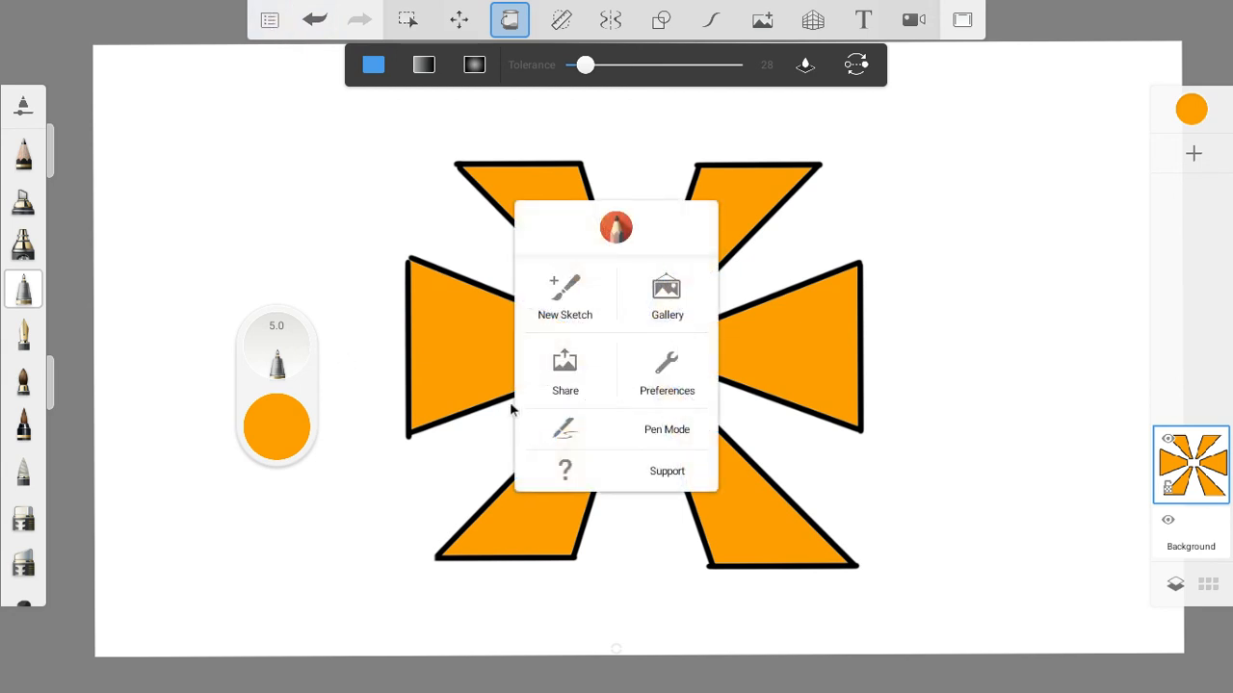
{"action": "left_click", "coordinate": [566, 397]}
{"action": "left_click", "coordinate": [598, 347]}
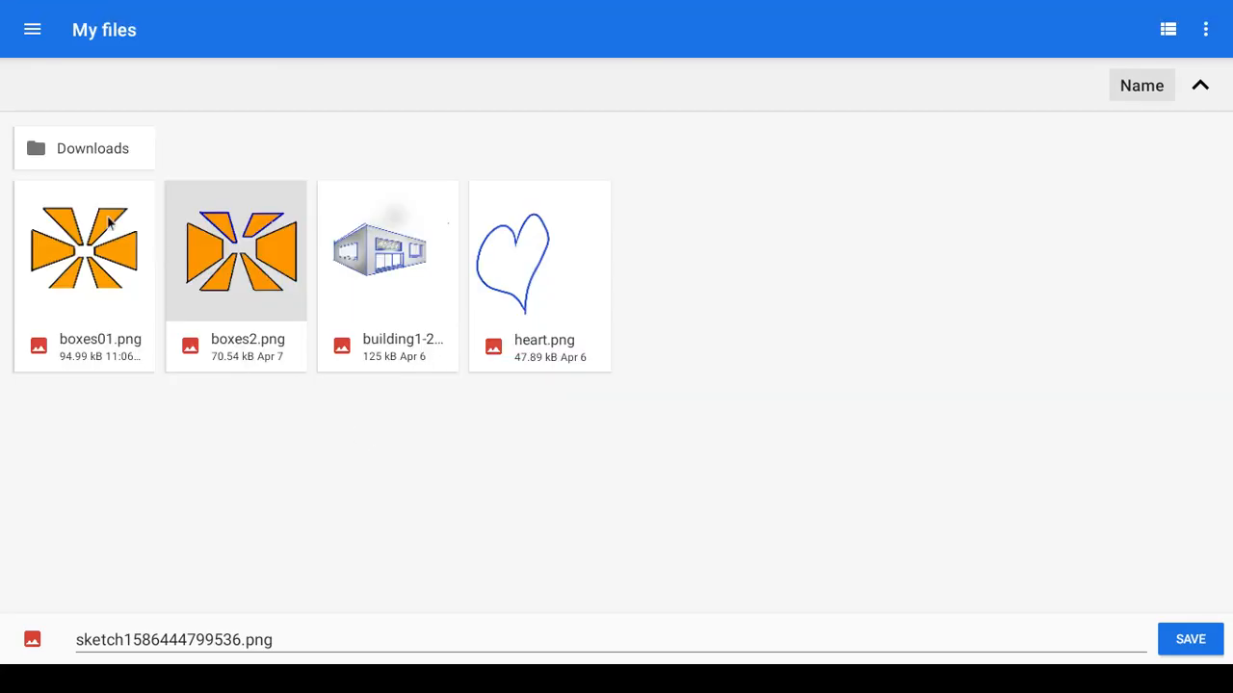
{"action": "left_click", "coordinate": [93, 161]}
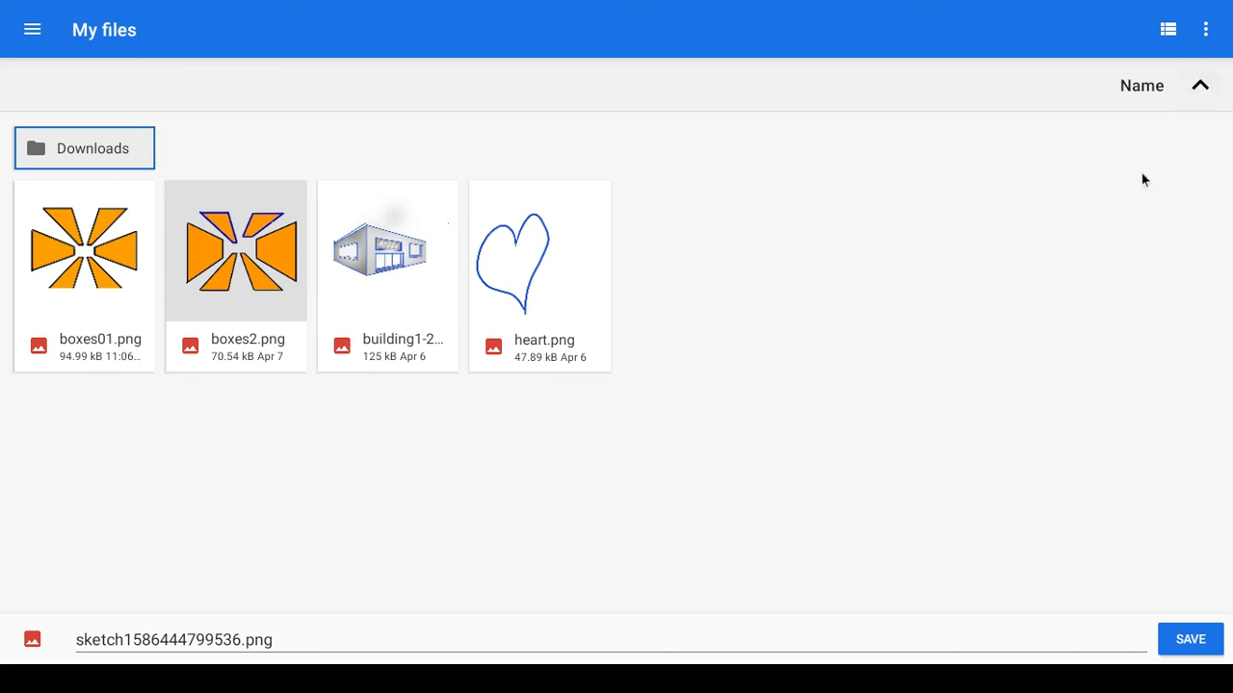
{"action": "left_click", "coordinate": [32, 30]}
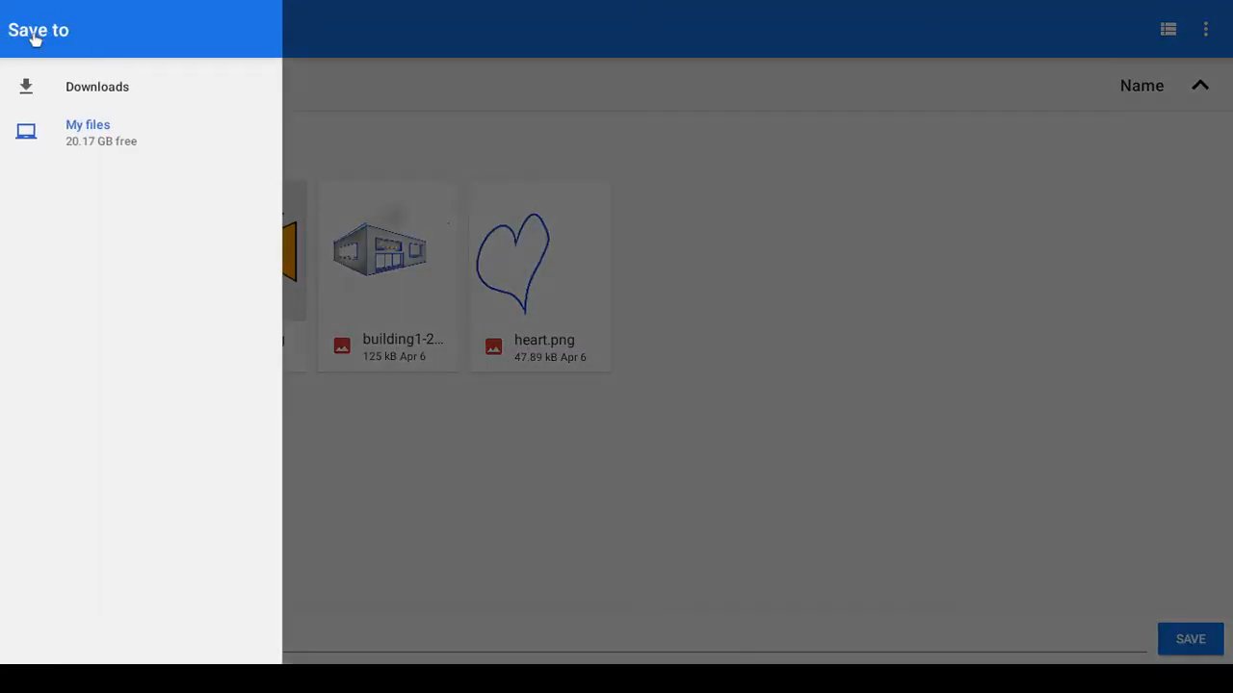
{"action": "left_click", "coordinate": [124, 149]}
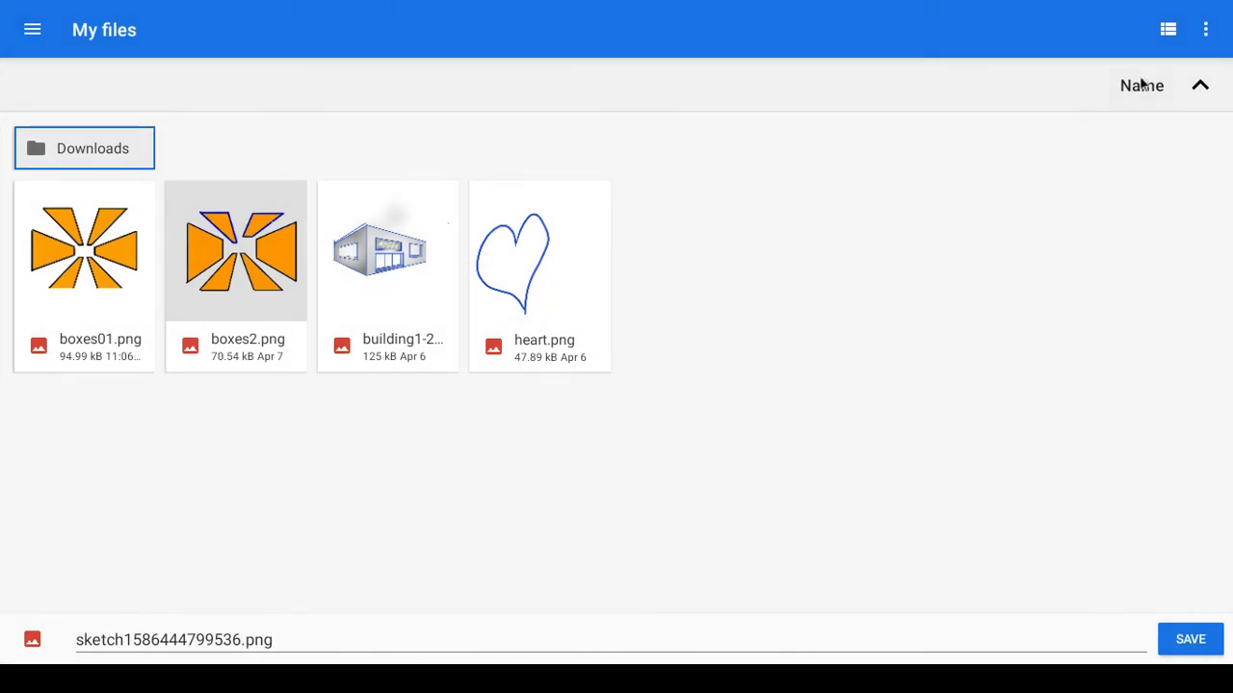
{"action": "left_click", "coordinate": [1181, 640]}
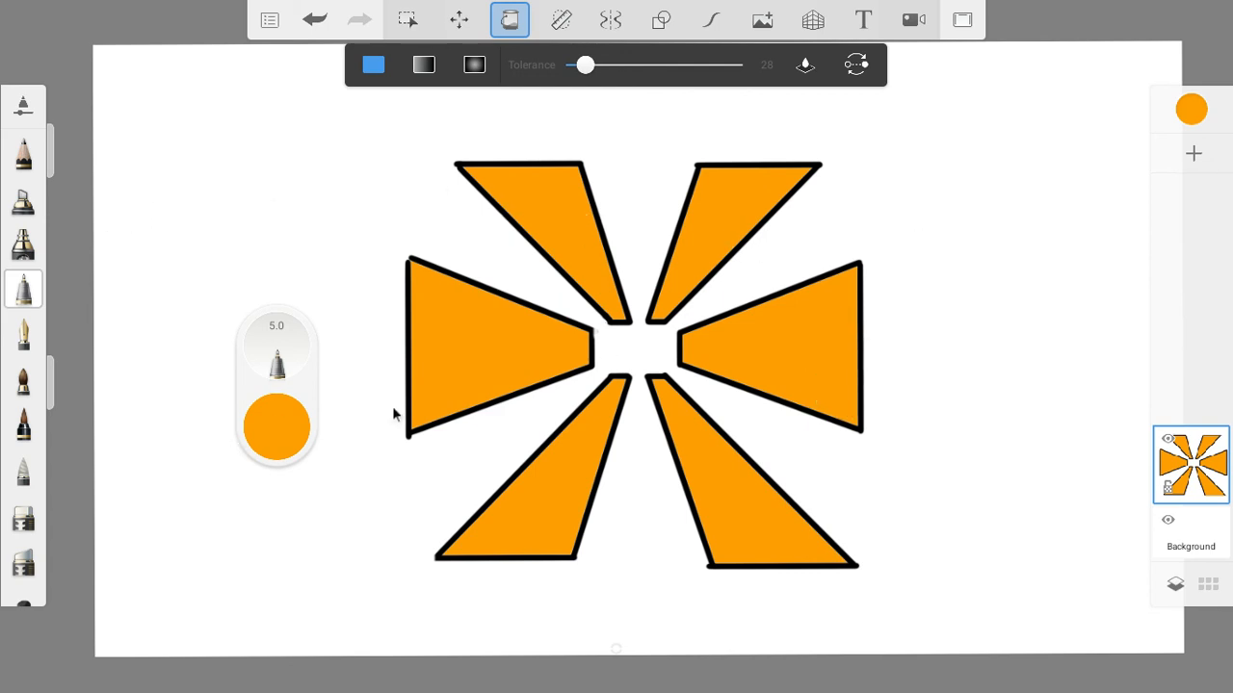
- Leave the Flood Fill tool and exit SketchBook without using the save-and-exit option
{"action": "key", "text": "Escape"}
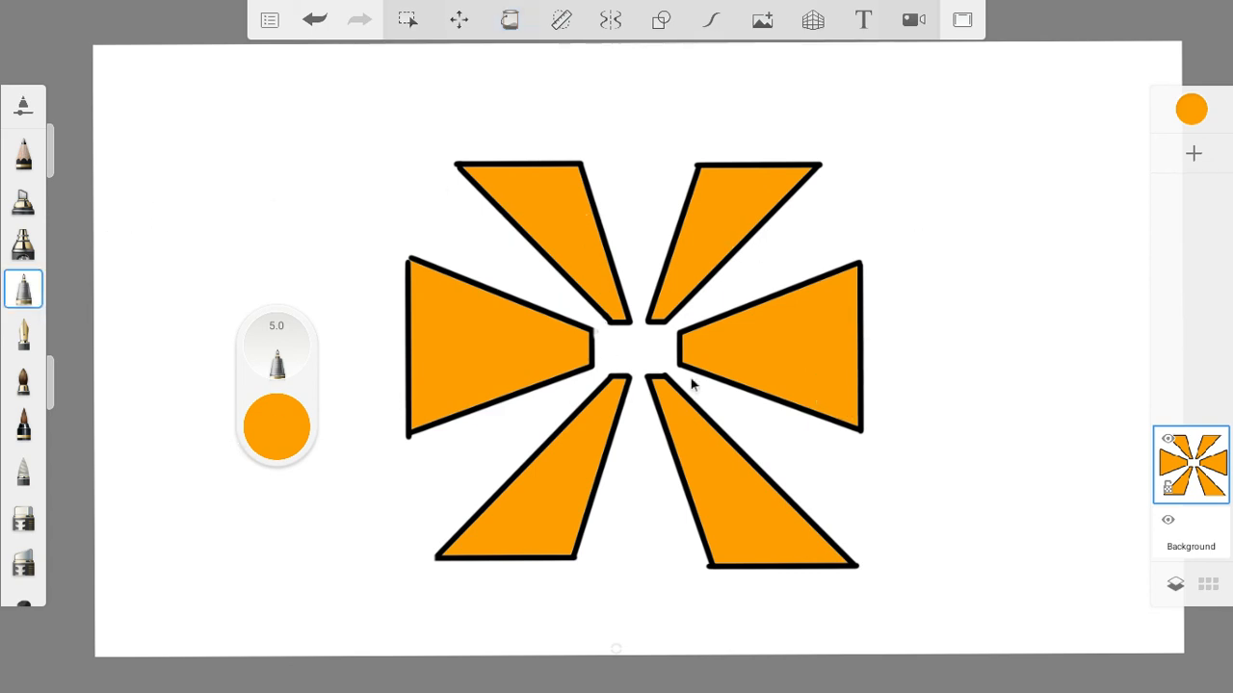
{"action": "key", "text": "Escape"}
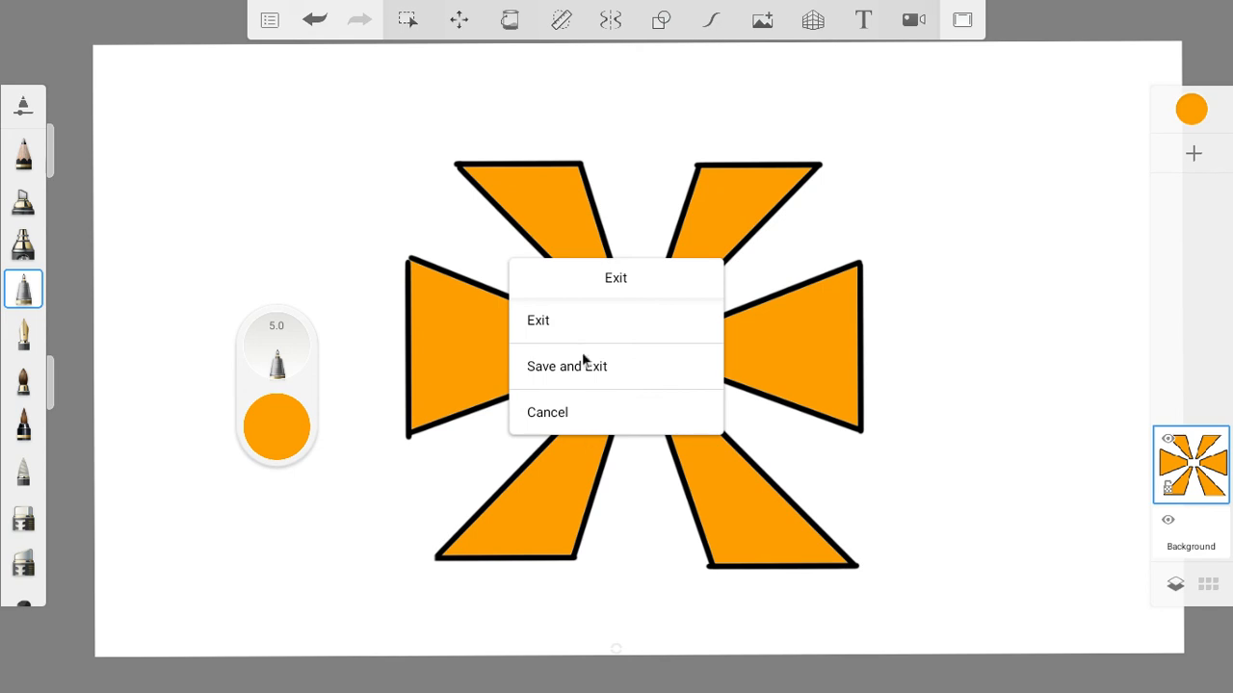
{"action": "left_click", "coordinate": [549, 324]}
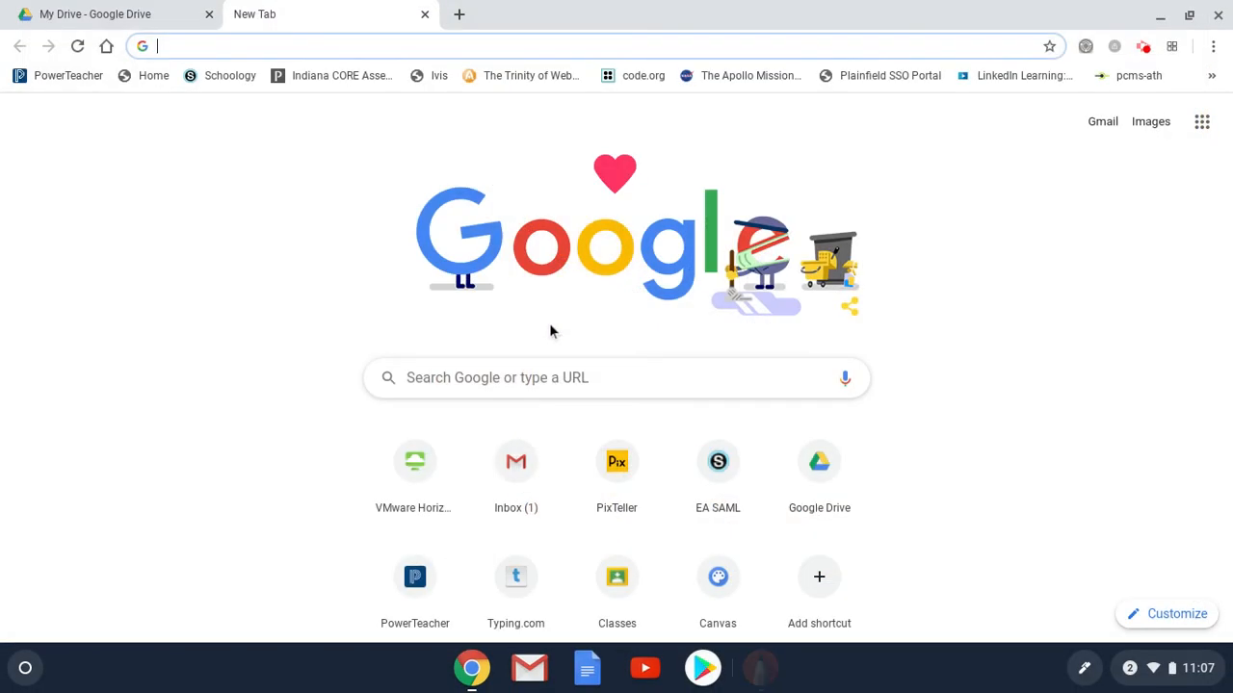
- Open the Chromebook's Files app, locate and select boxes01.png in My files, and close the file window
{"action": "left_click", "coordinate": [118, 21]}
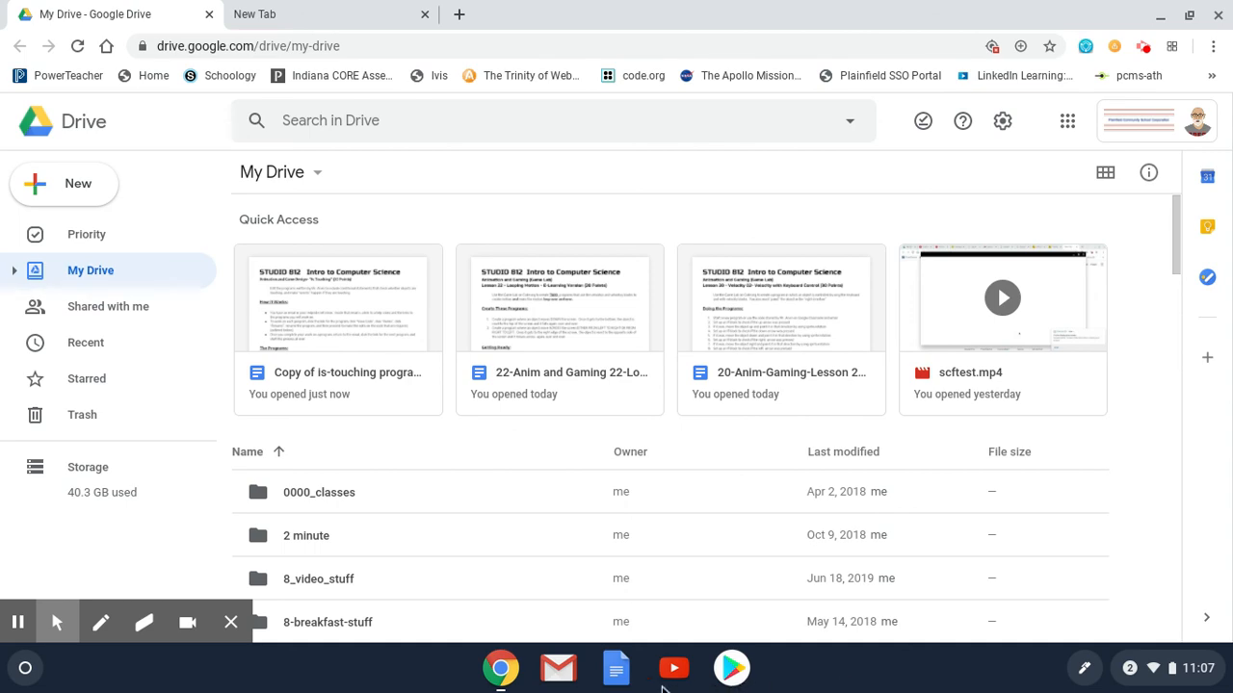
{"action": "left_click_drag", "start_coordinate": [837, 683], "coordinate": [838, 260]}
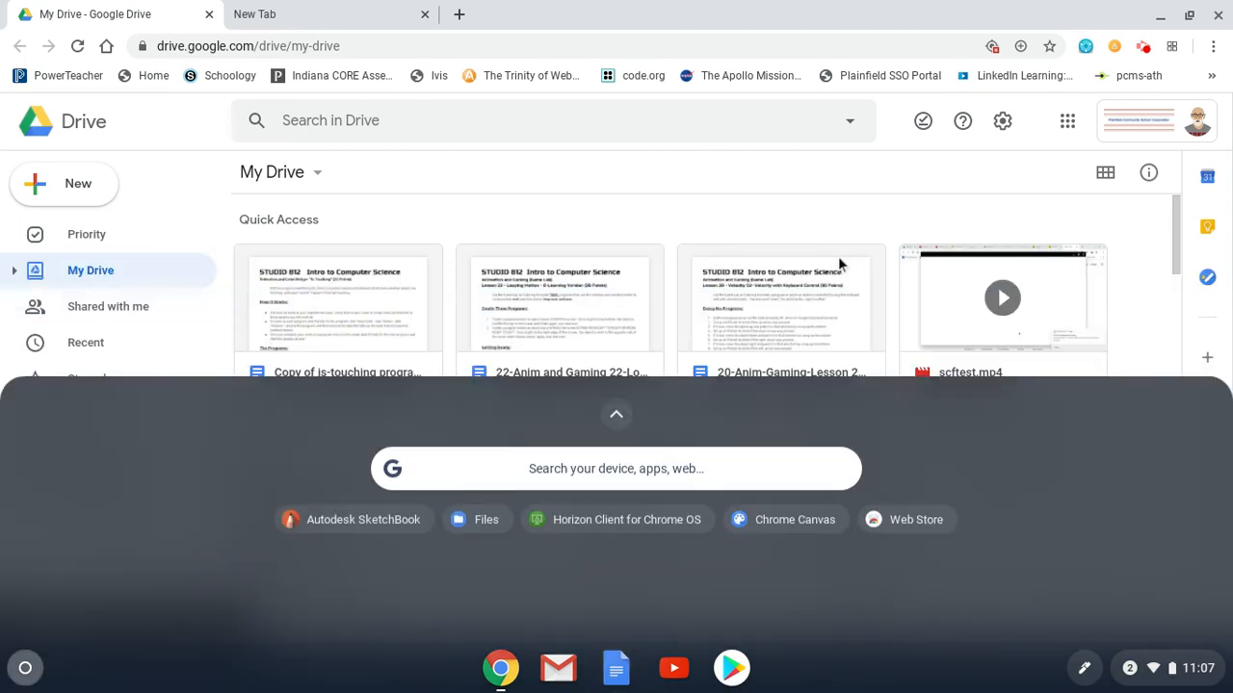
{"action": "scroll", "coordinate": [902, 562], "scroll_direction": "down", "scroll_amount": 2}
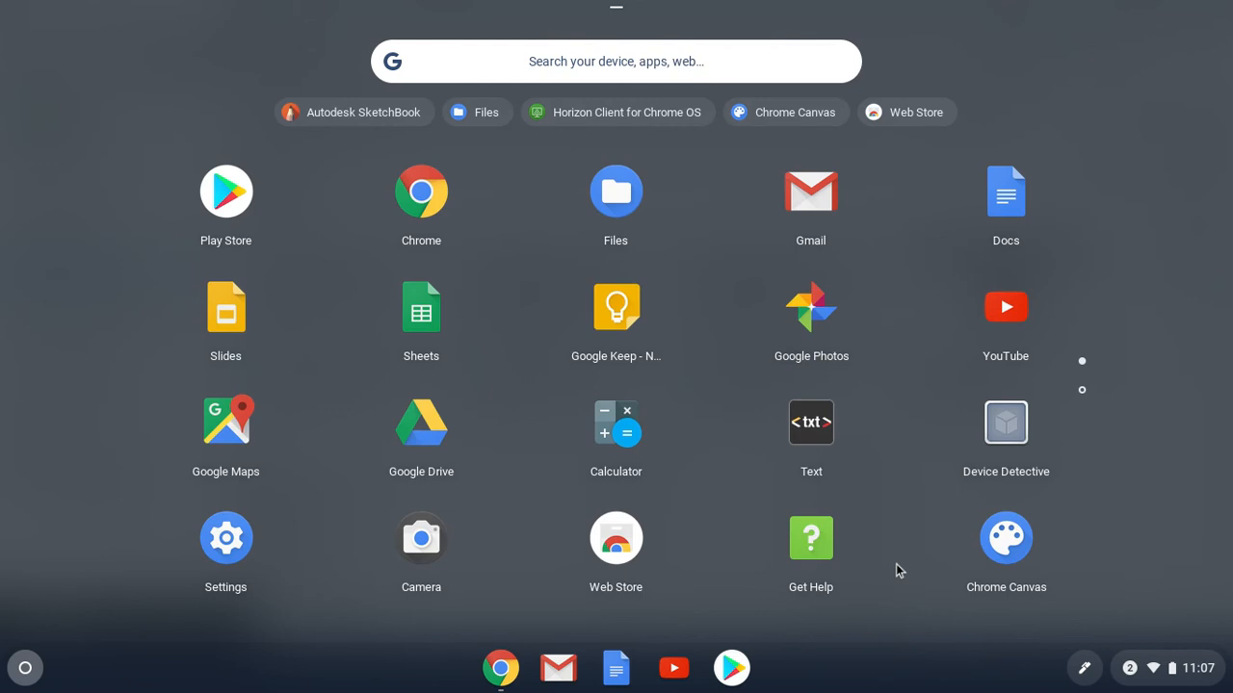
{"action": "left_click", "coordinate": [621, 195]}
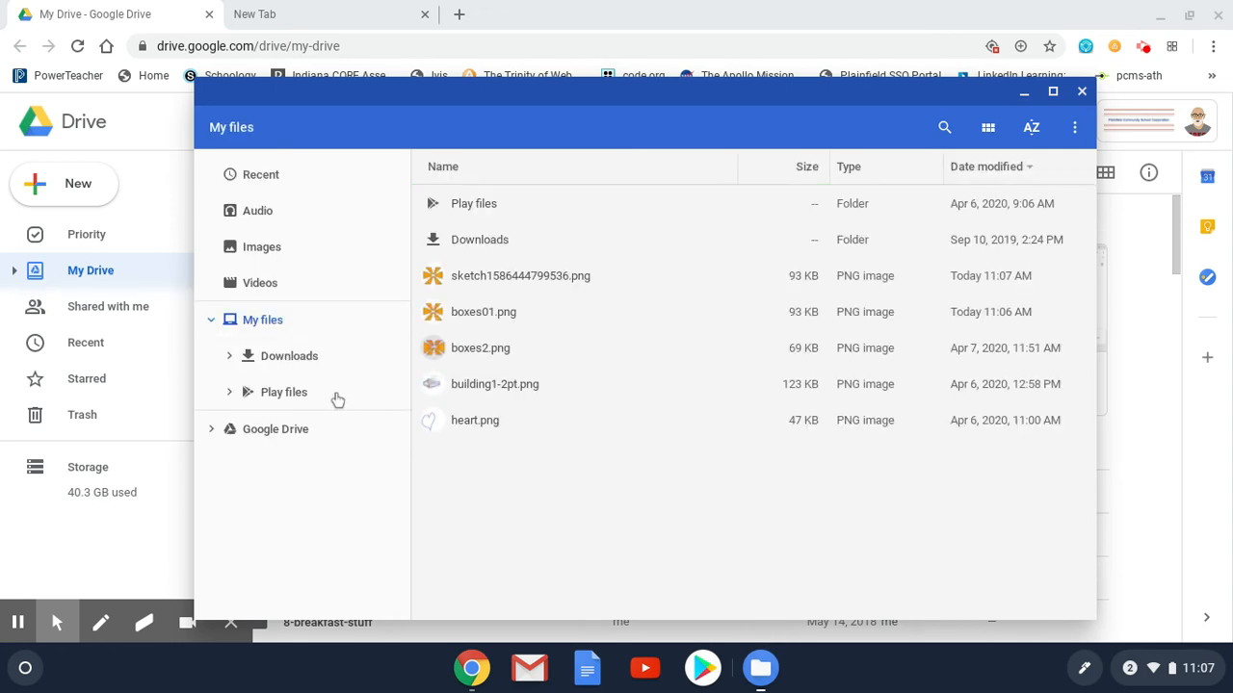
{"action": "left_click", "coordinate": [252, 327]}
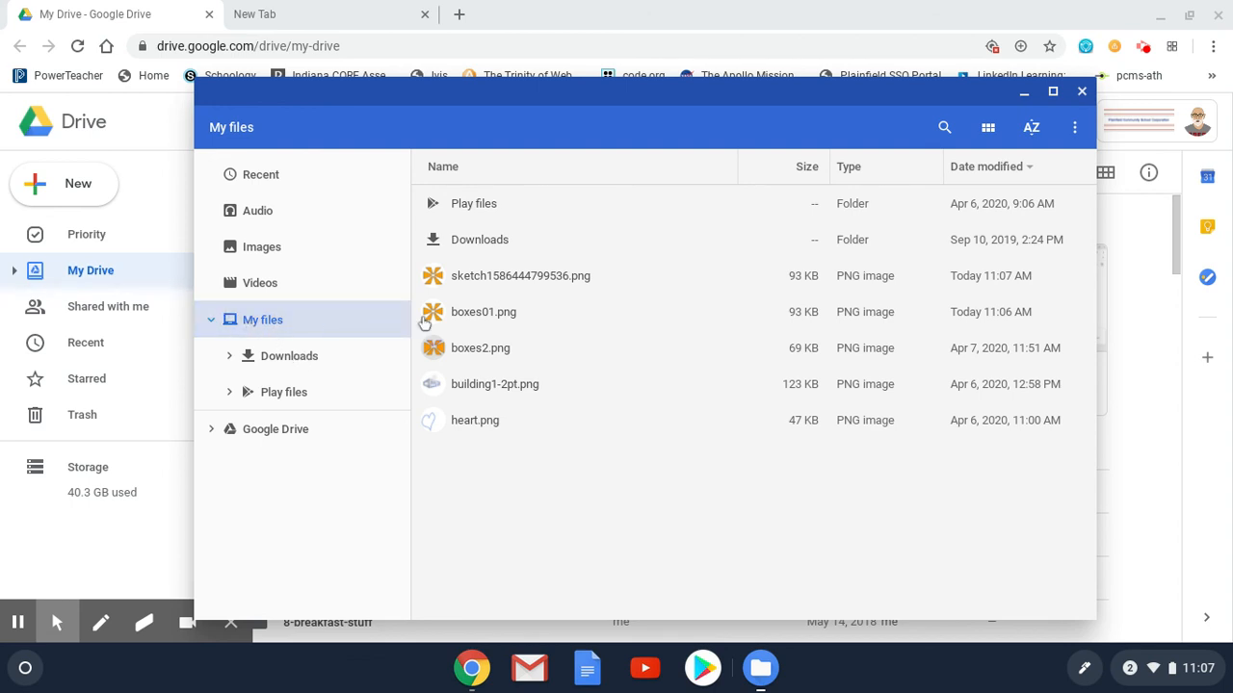
{"action": "left_click", "coordinate": [519, 322]}
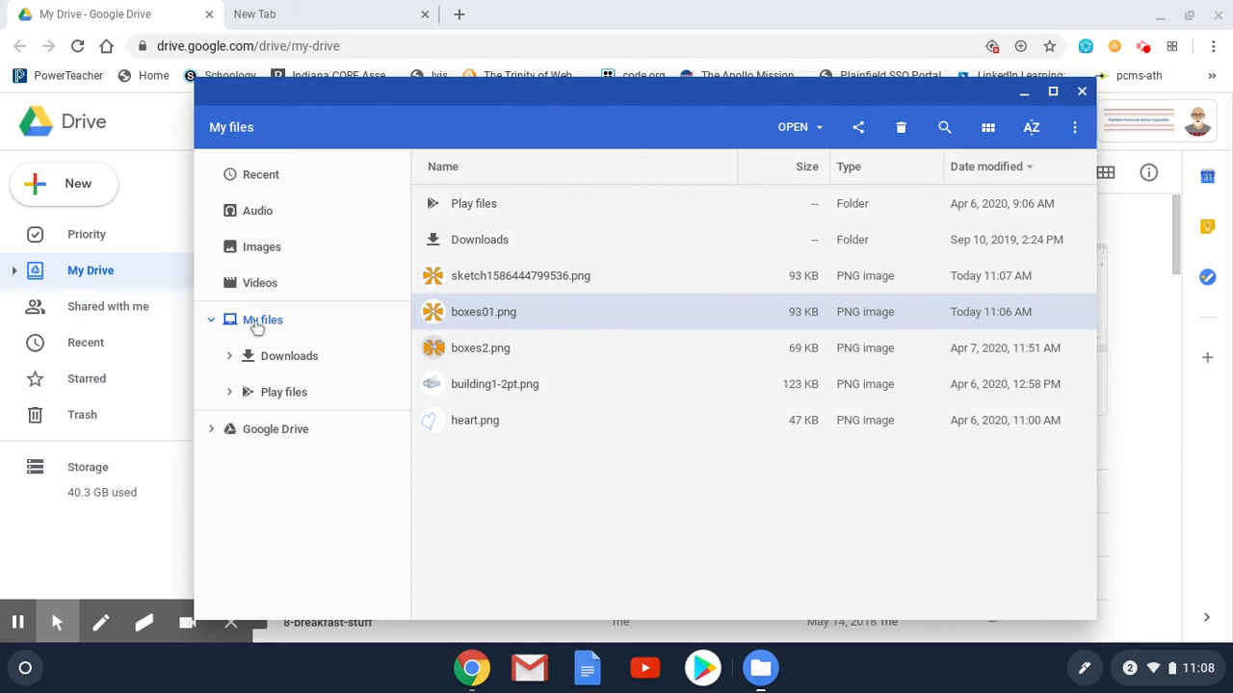
{"action": "left_click", "coordinate": [1082, 91]}
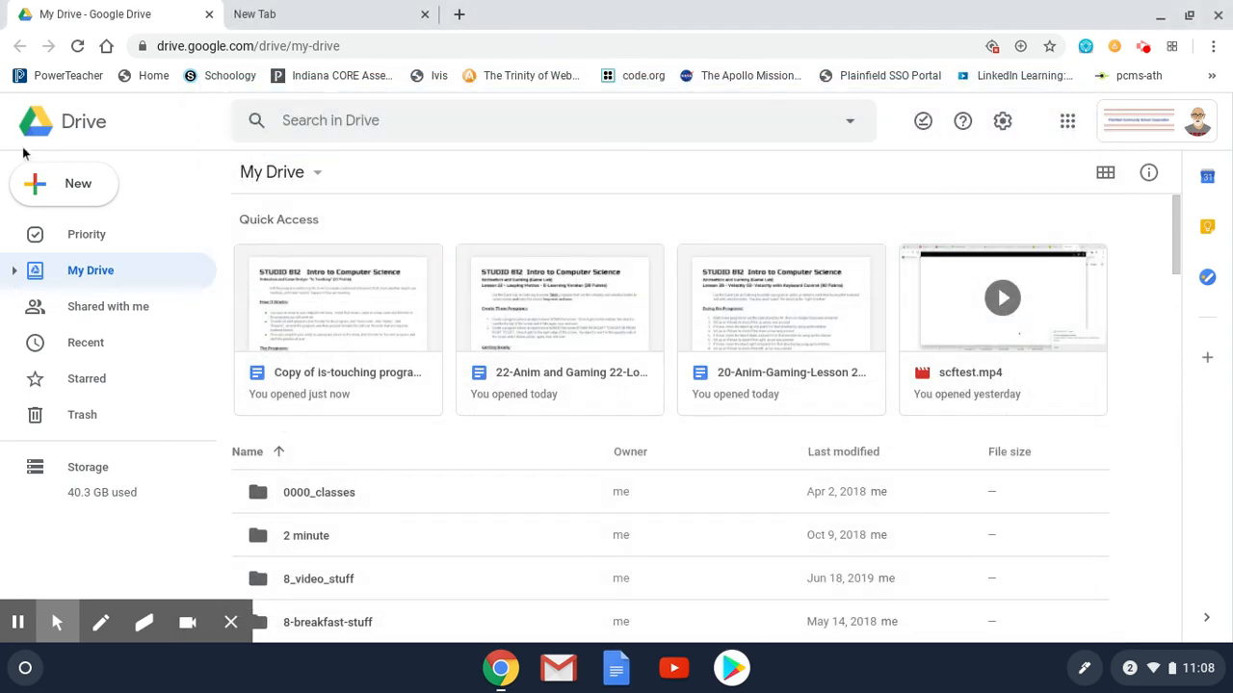
- Upload boxes01.png from My files to My Drive in Google Drive
{"action": "left_click", "coordinate": [96, 125]}
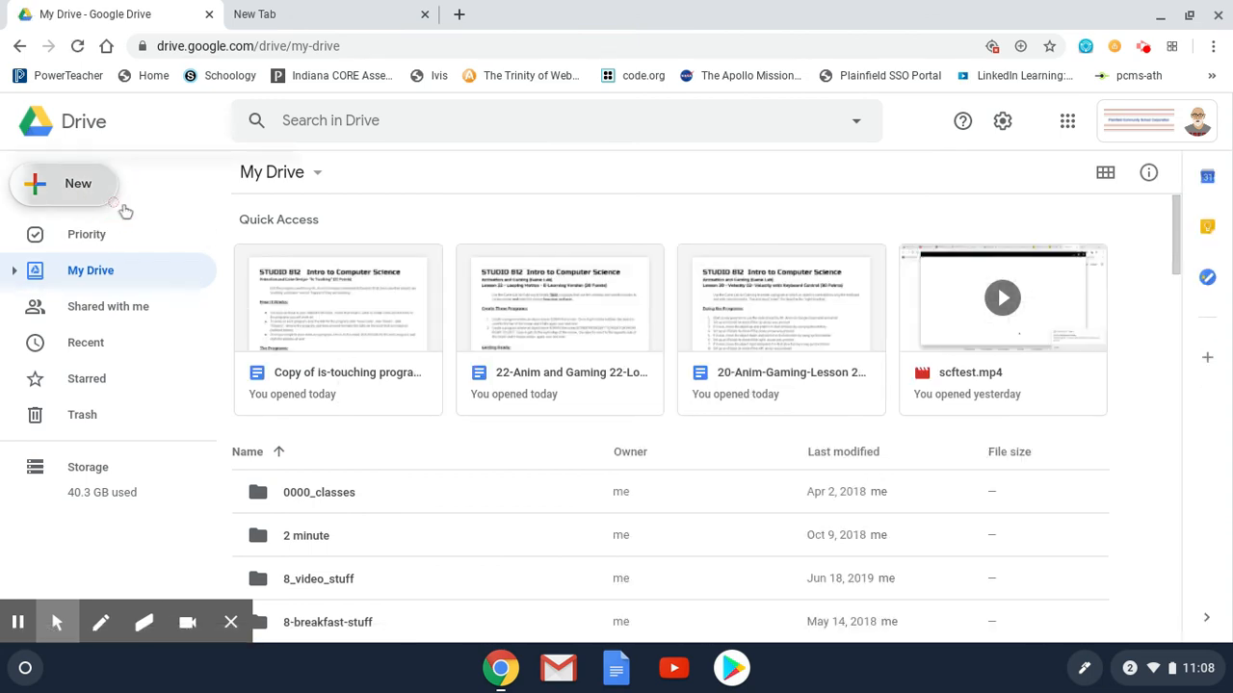
{"action": "left_click", "coordinate": [115, 201]}
{"action": "left_click", "coordinate": [162, 248]}
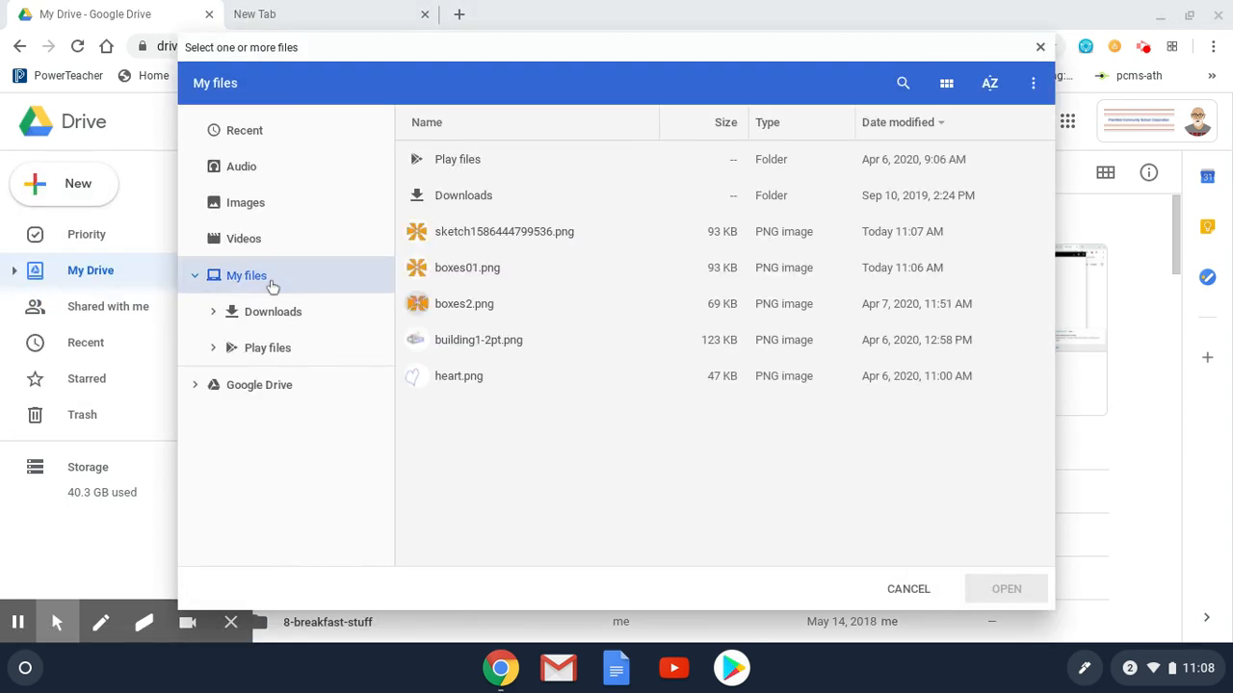
{"action": "left_click", "coordinate": [466, 277]}
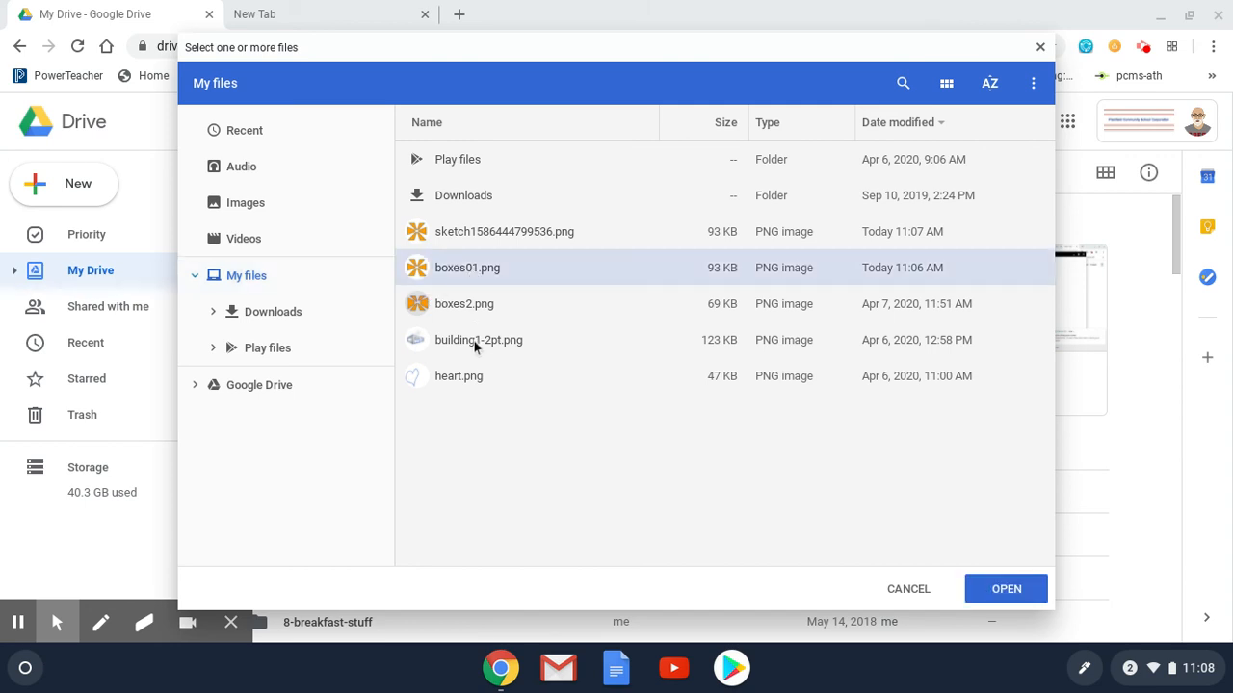
{"action": "left_click", "coordinate": [1024, 593]}
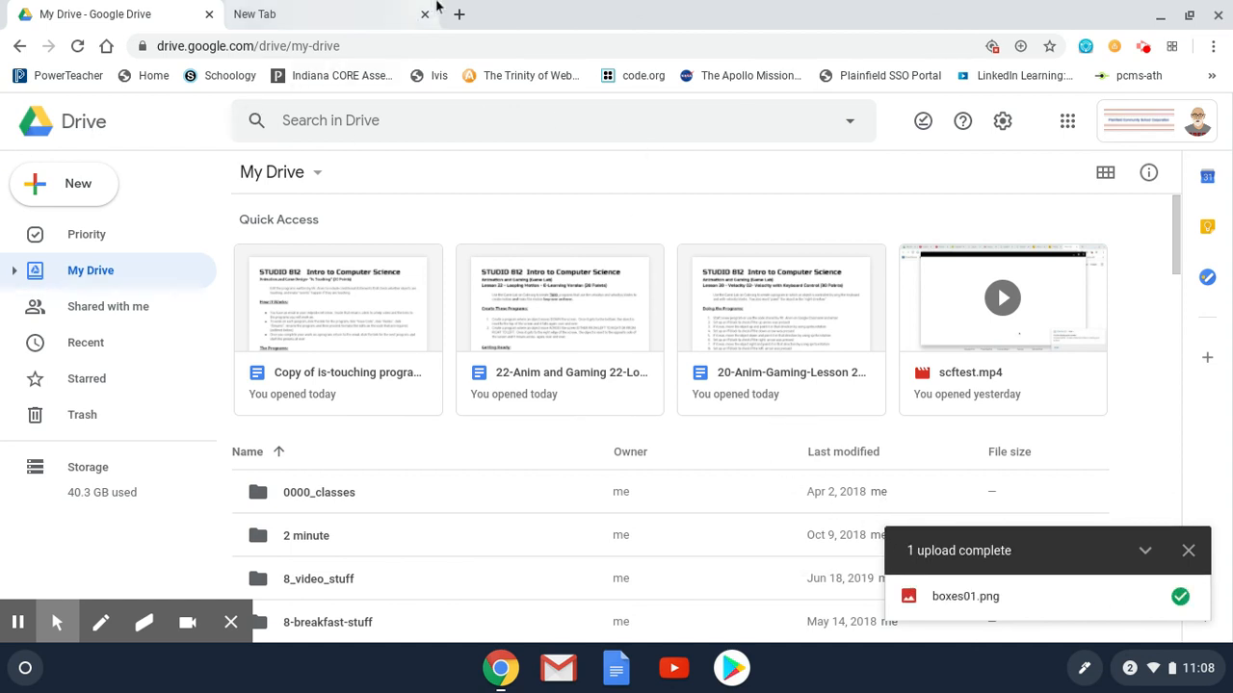
- Open the Google Classroom class overview in a new browser tab
{"action": "left_click", "coordinate": [460, 15]}
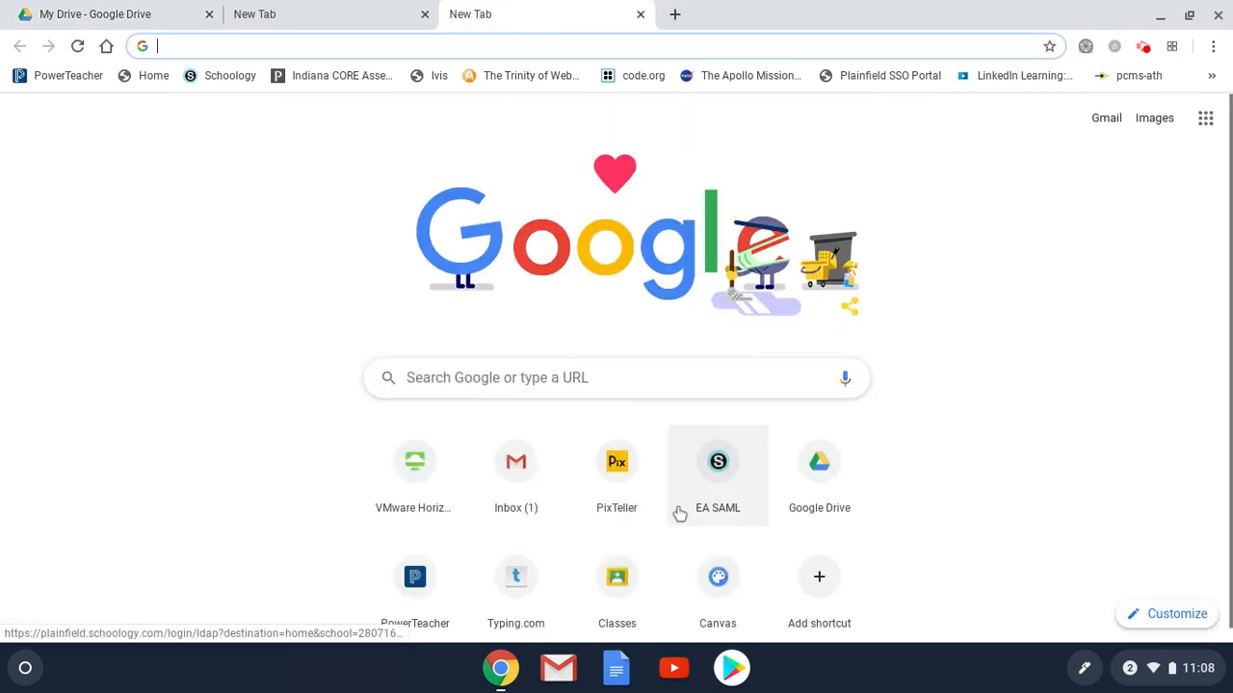
{"action": "left_click", "coordinate": [626, 573]}
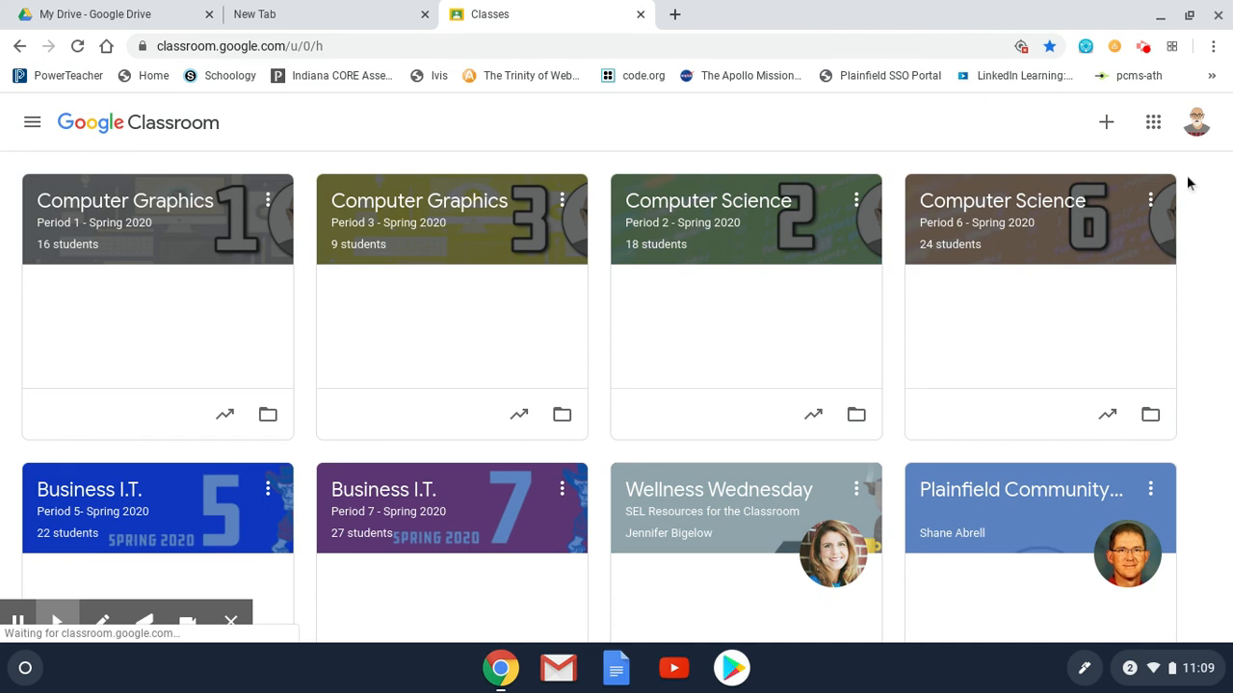
{"action": "left_click", "coordinate": [1144, 53]}
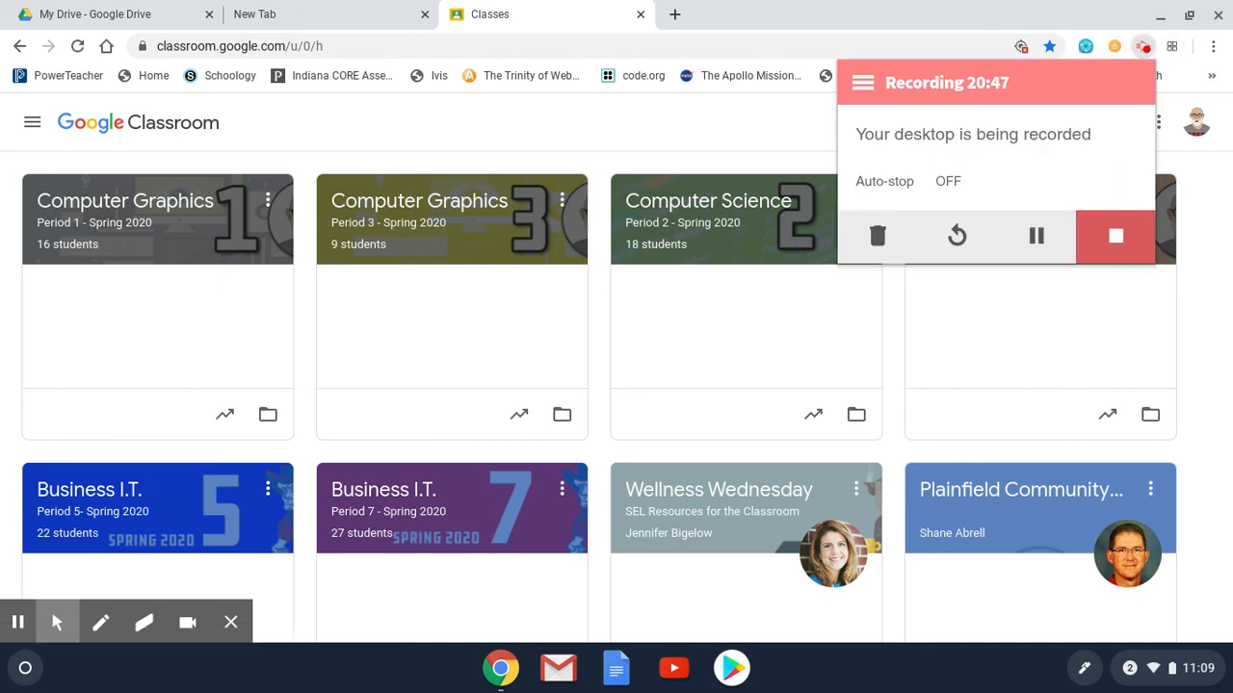